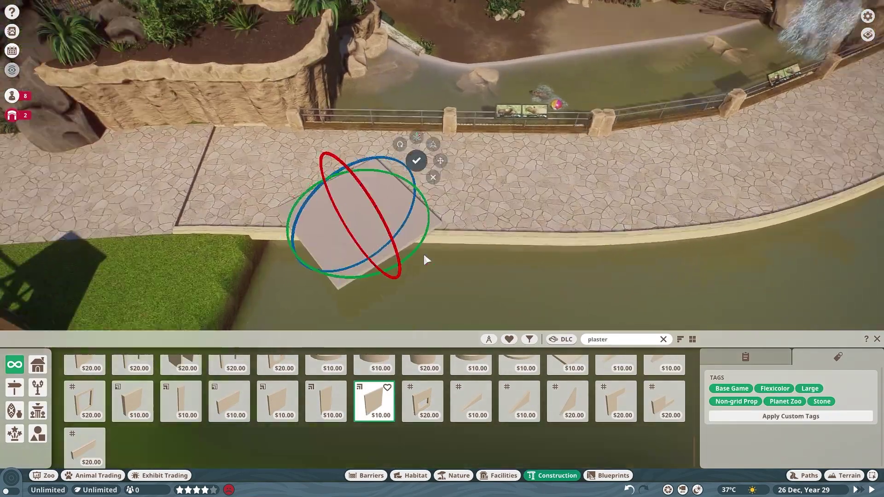
- Angle-snap the plaster panel into place and select the metal rod and top panel for copying
key("q")
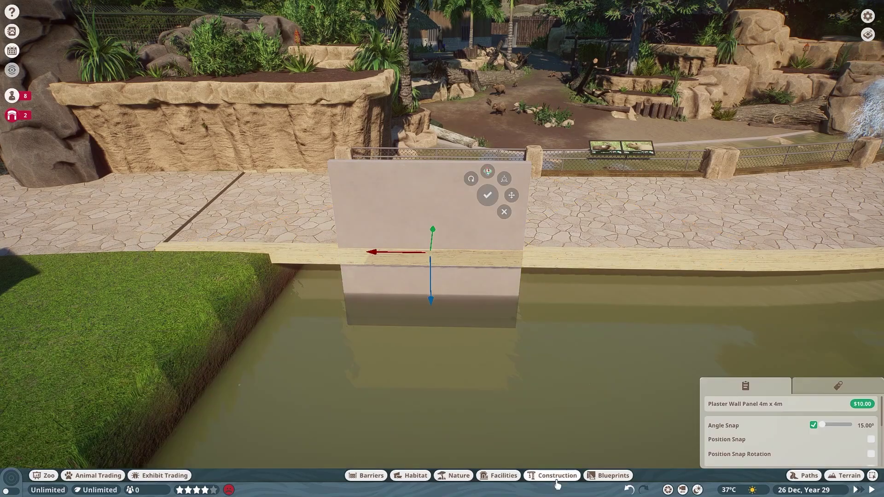
key("b")
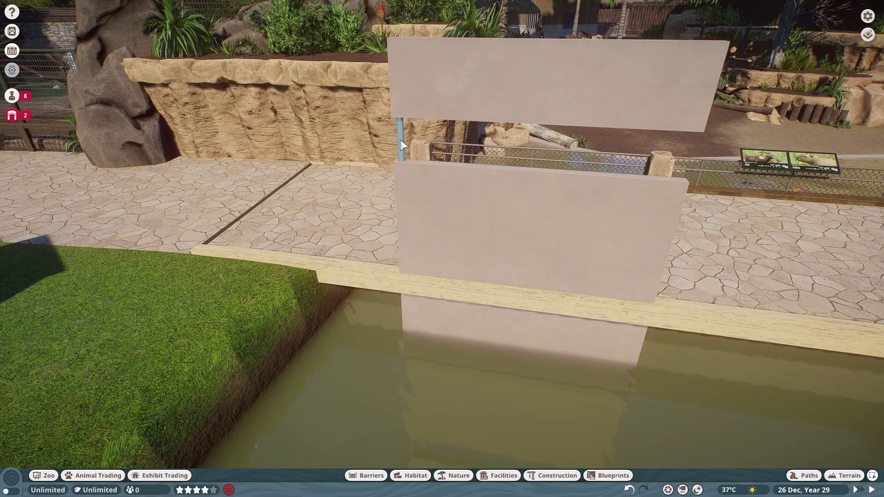
left_click(401, 141)
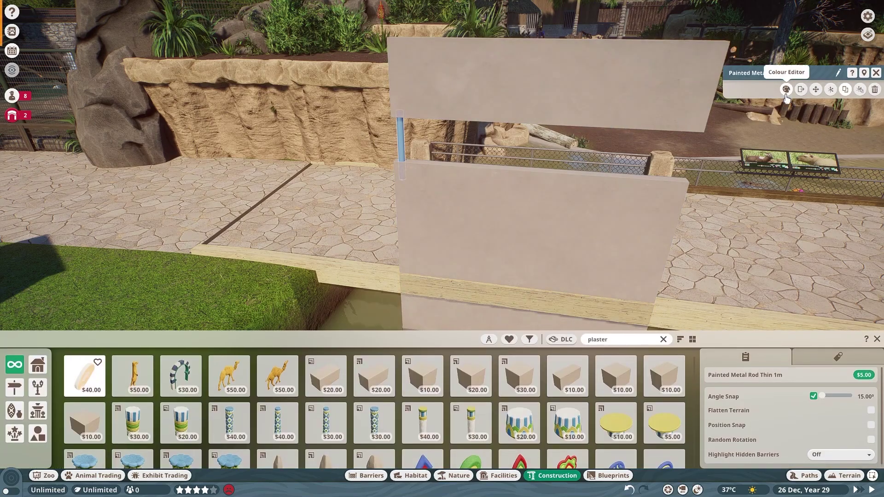
scroll(398, 137, "up", 2)
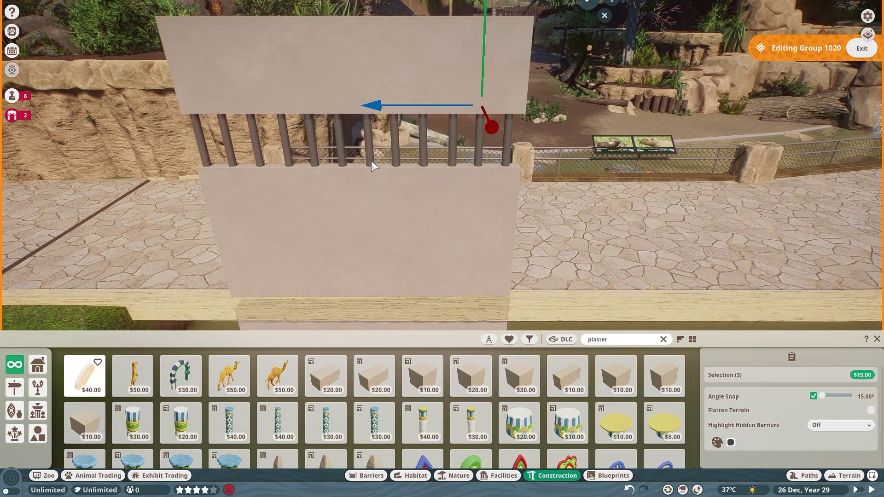
left_click(371, 163)
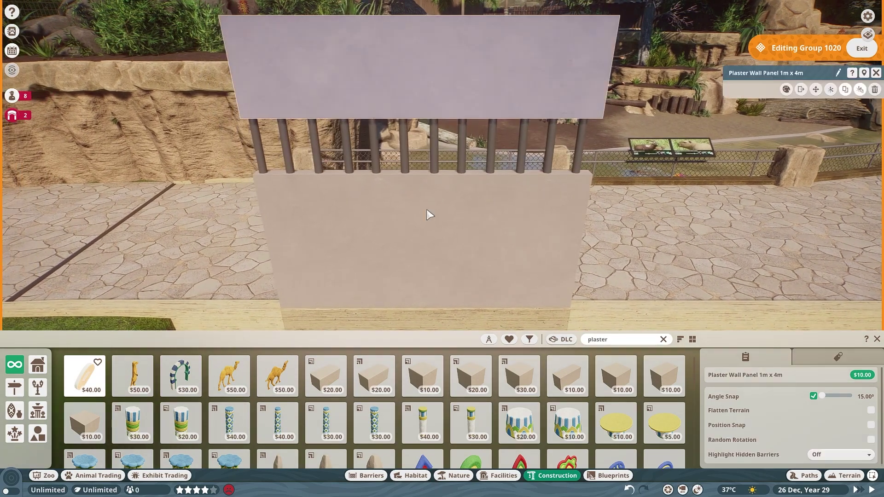
- Clear the plaster search and inspect the wall section below the path from the water side
left_click(663, 339)
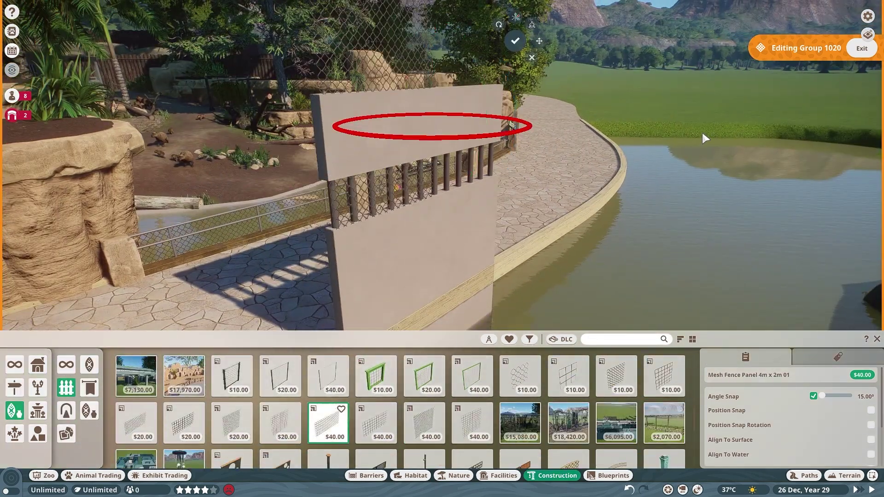
scroll(447, 246, "up", 2)
scroll(401, 217, "up", 2)
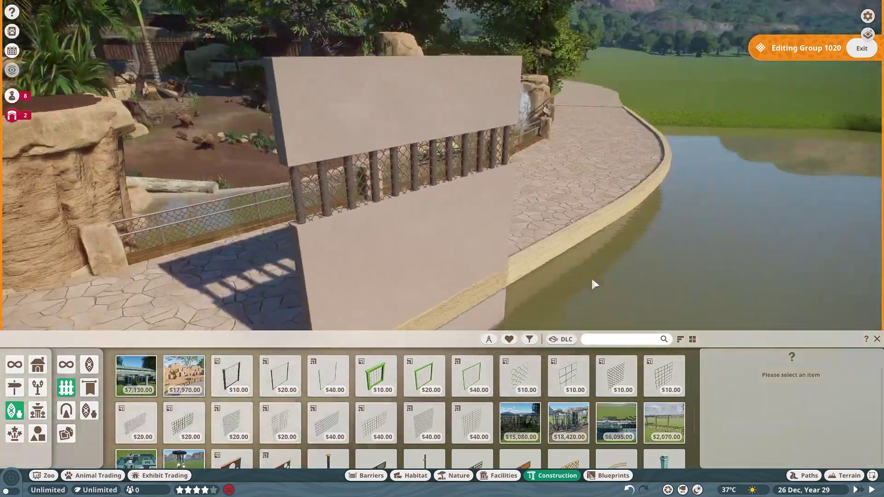
left_click(590, 276)
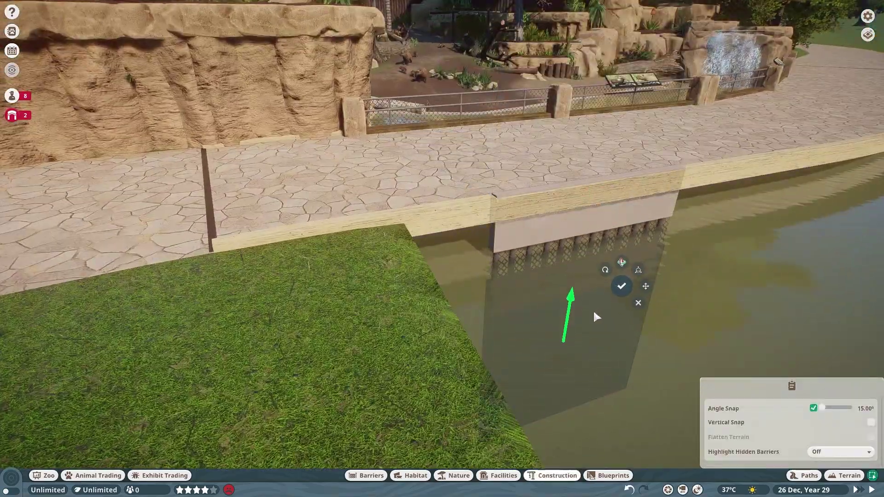
key("q")
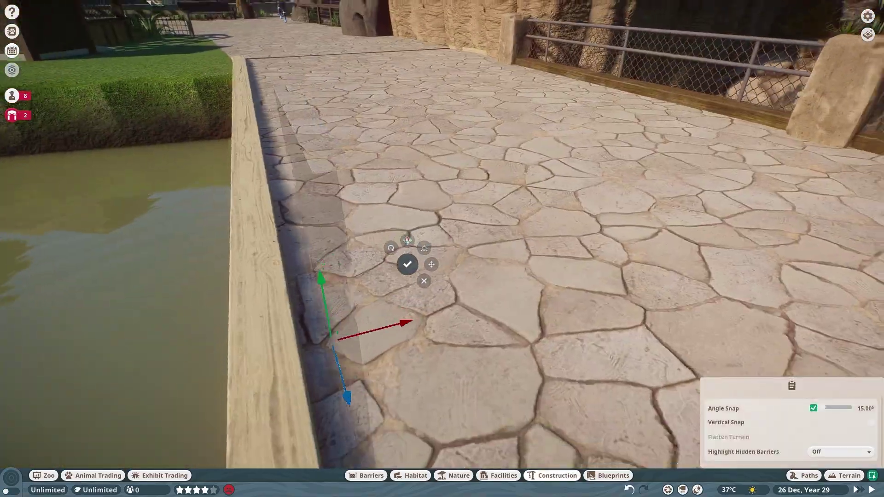
key("e")
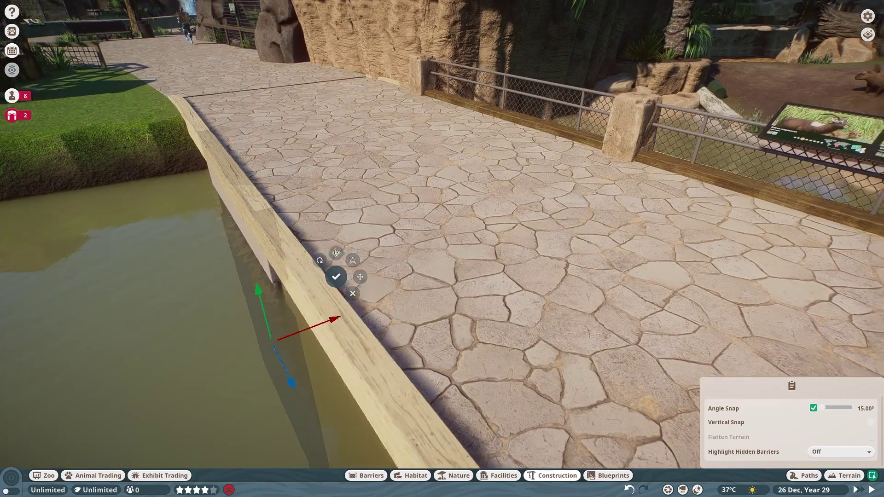
key("e")
key("q")
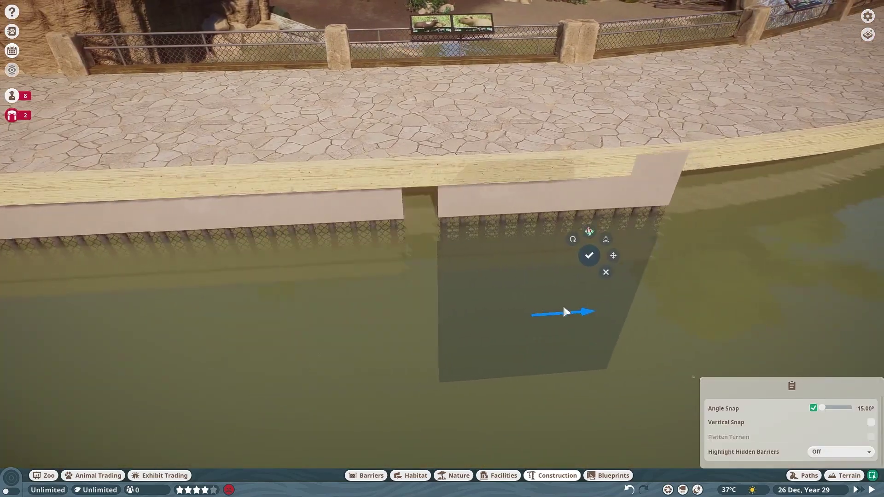
key("z")
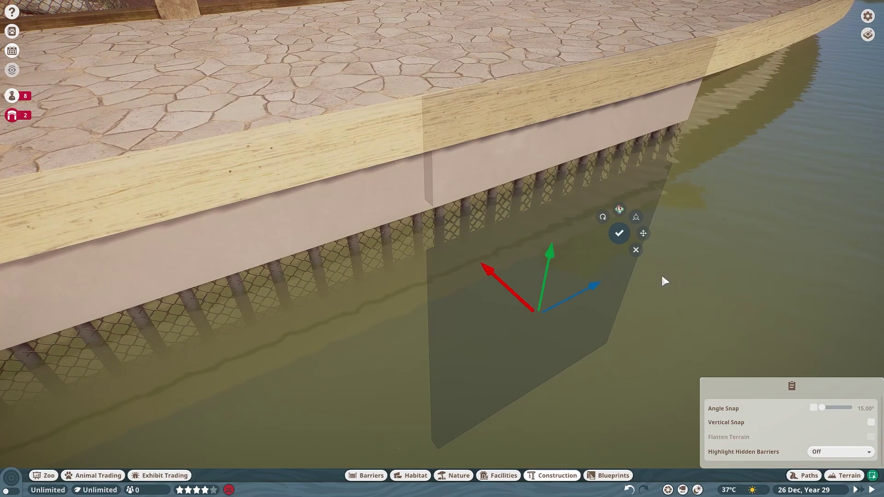
key("e")
key("q")
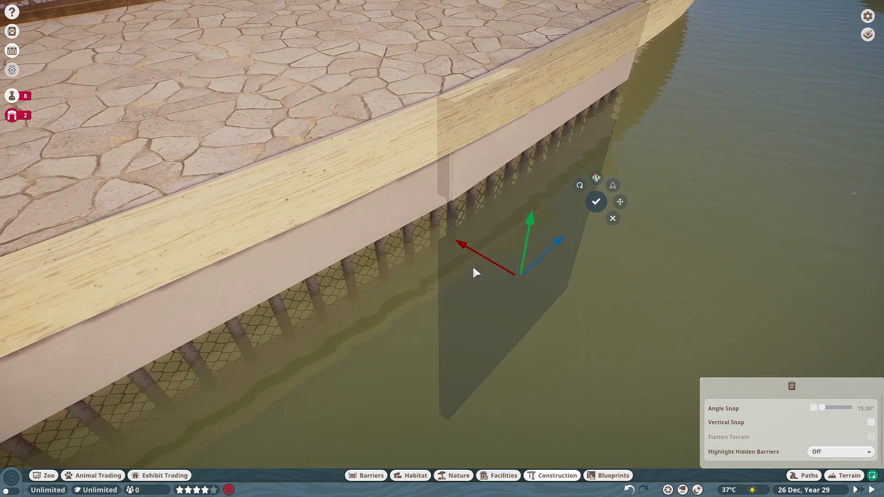
key("r")
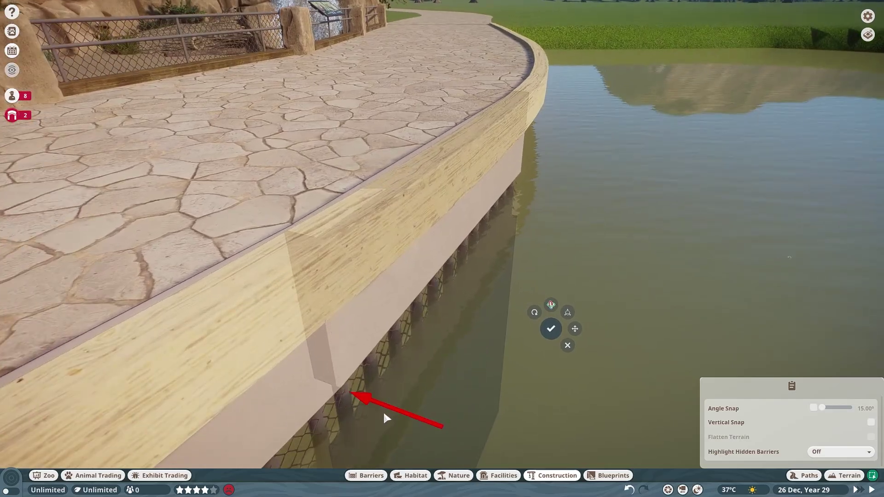
- Move the wall section from the water to sit beneath the path edge
left_click(298, 191)
key("m")
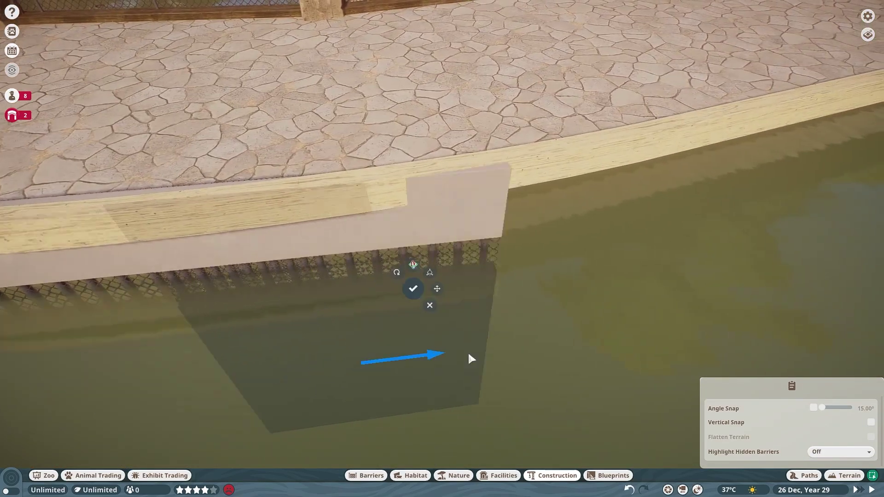
scroll(541, 307, "down", 2)
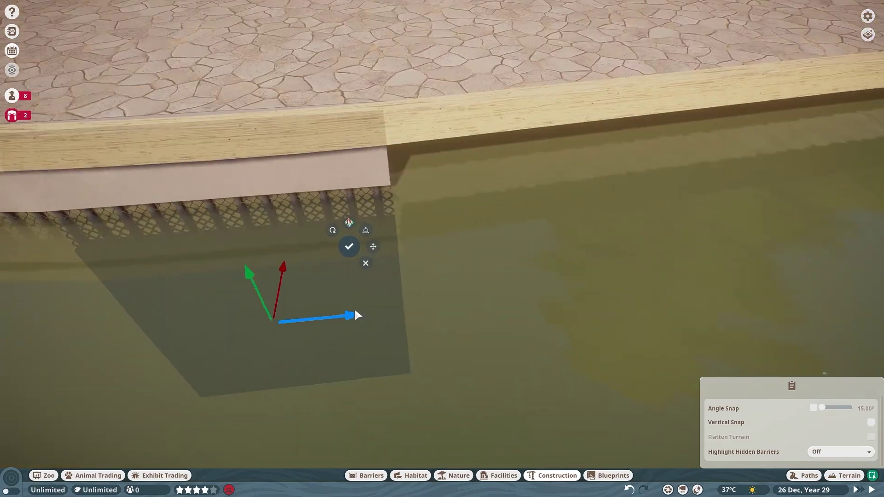
scroll(442, 258, "up", 2)
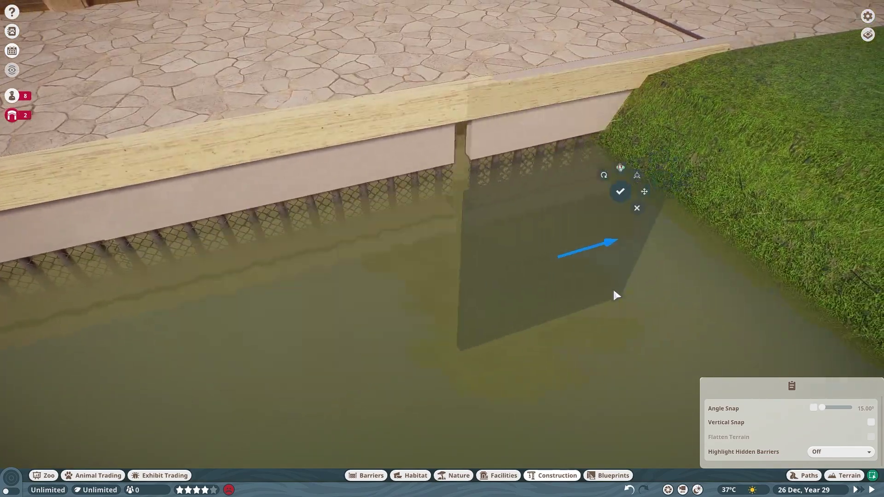
key("Escape")
scroll(589, 249, "down", 3)
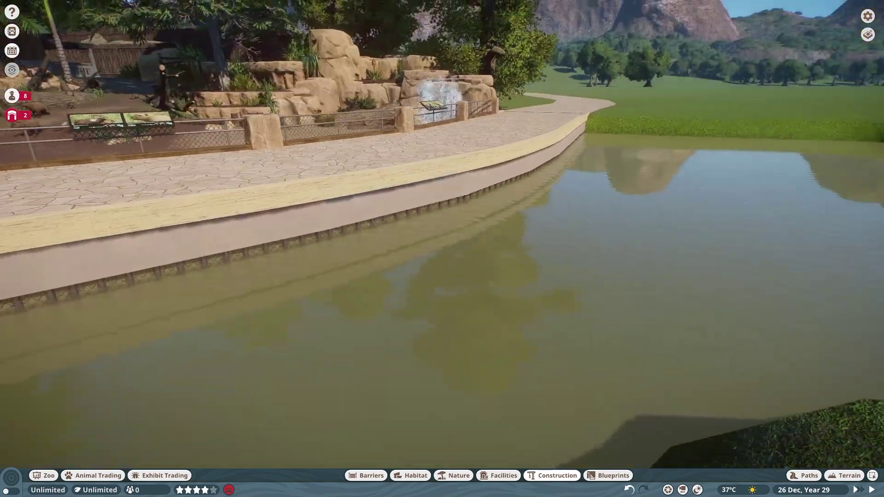
scroll(562, 272, "up", 3)
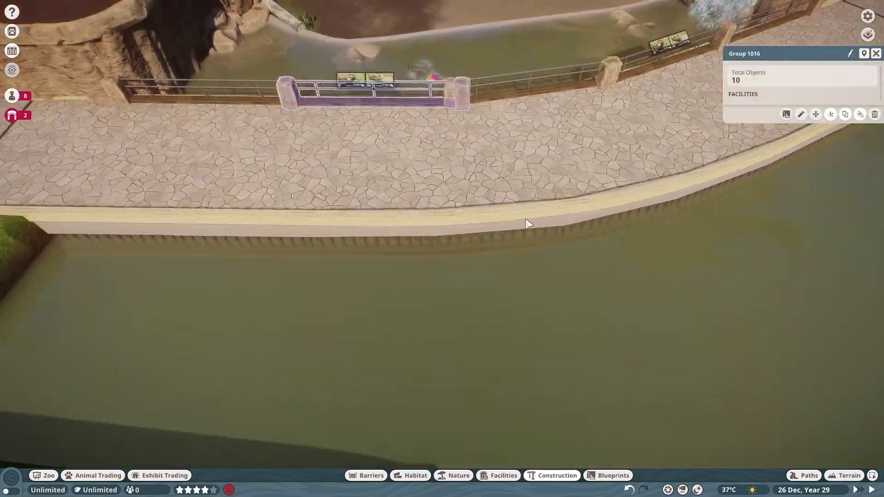
- Reposition the railing section onto the path's water edge with angle snap off
left_click(860, 114)
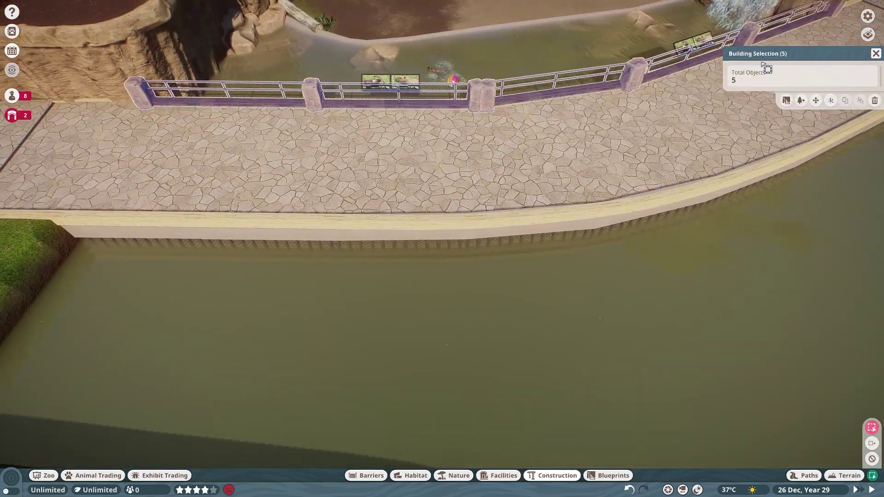
left_click(541, 132)
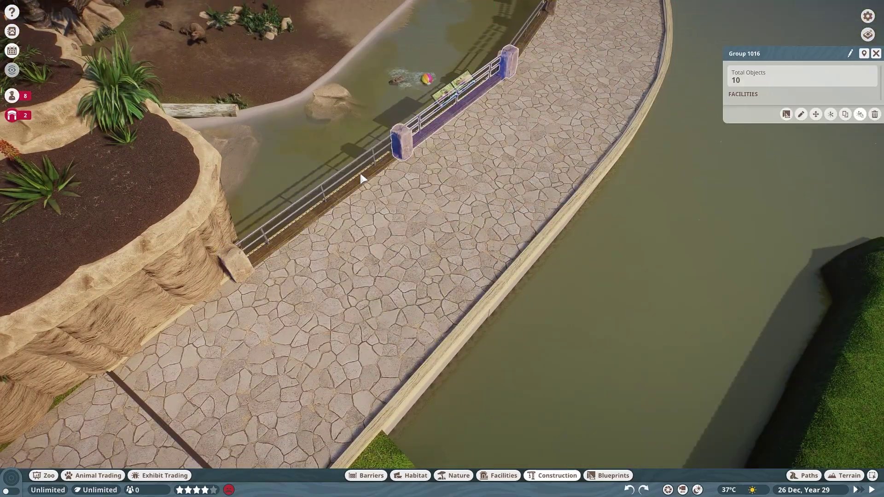
scroll(496, 395, "up", 3)
scroll(553, 354, "up", 2)
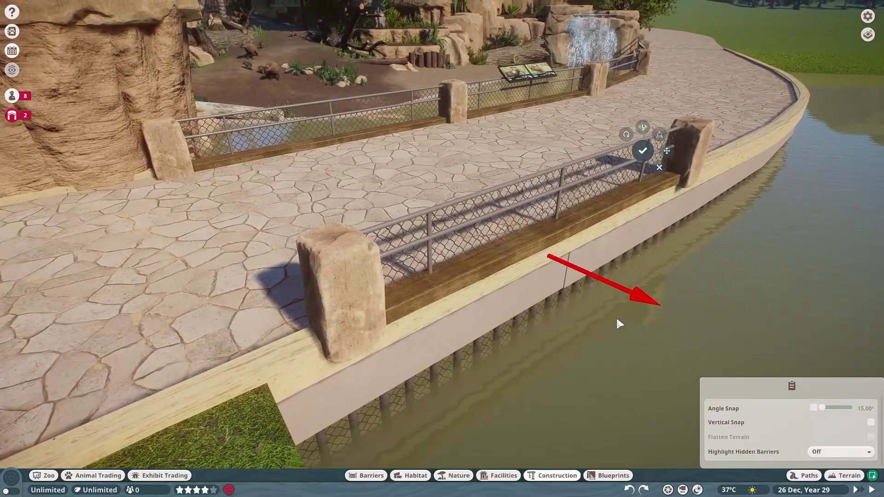
scroll(519, 202, "up", 3)
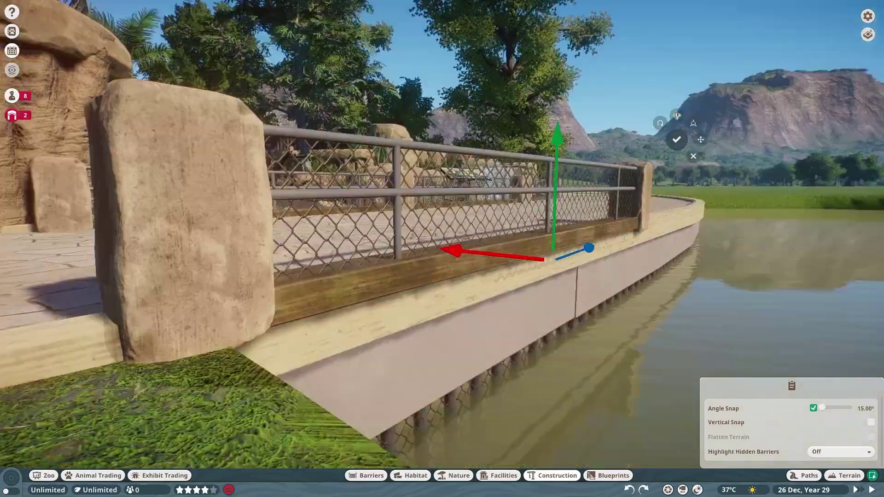
key("q")
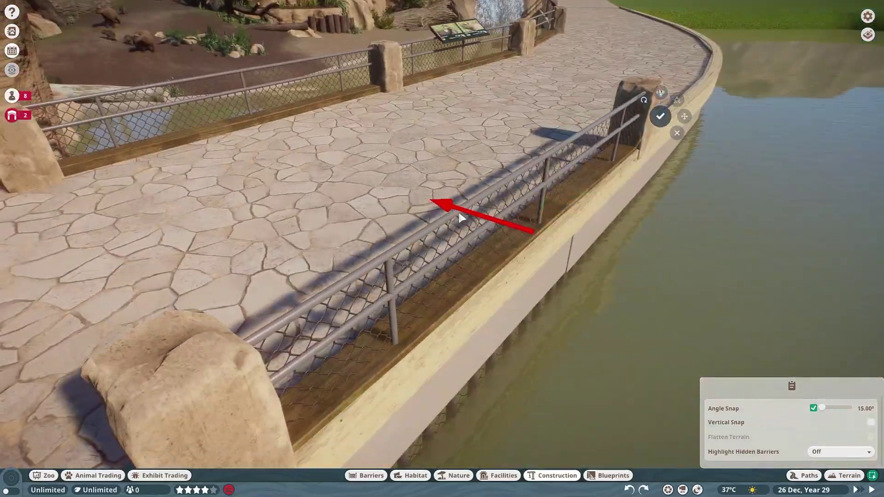
scroll(577, 314, "up", 2)
key("z")
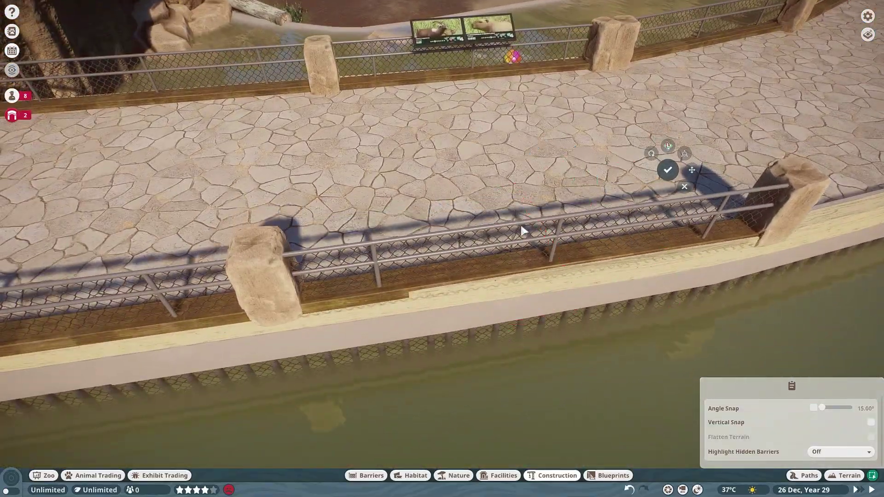
key("z")
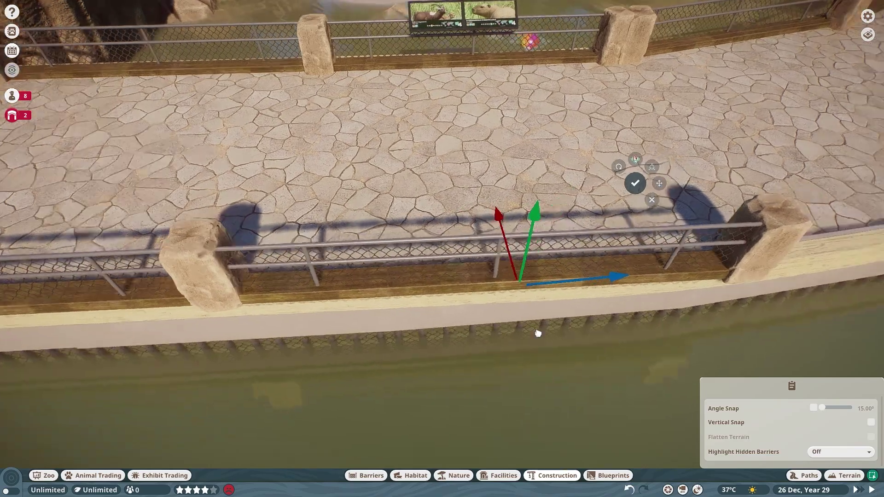
key("z")
key("z")
key("q")
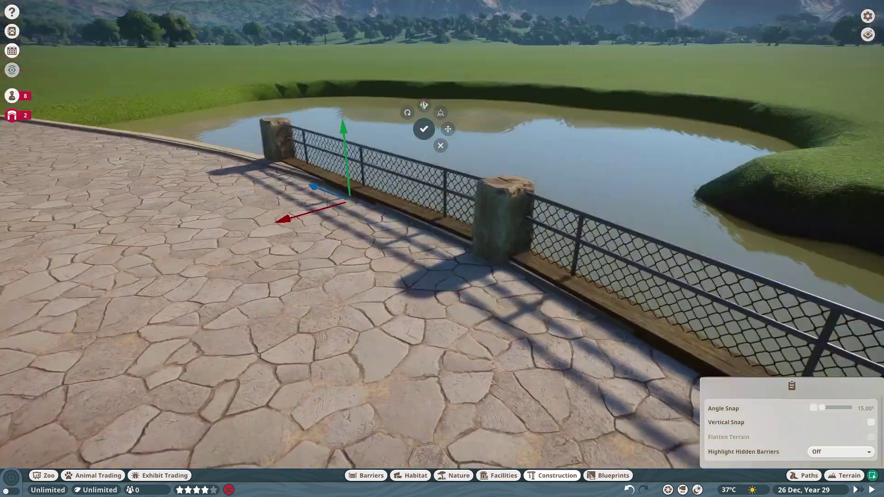
- Duplicate the railing group and place the copy to extend the run along the path edge
double_click(479, 276)
key("Escape")
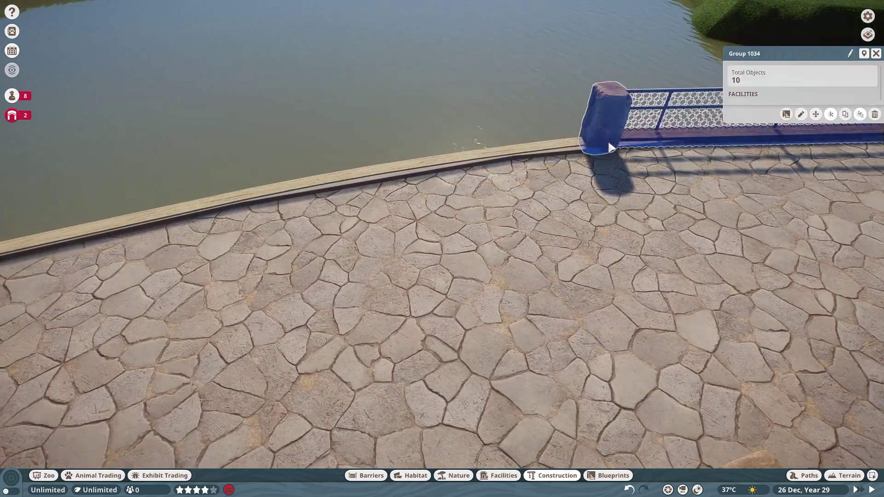
key("ctrl+d")
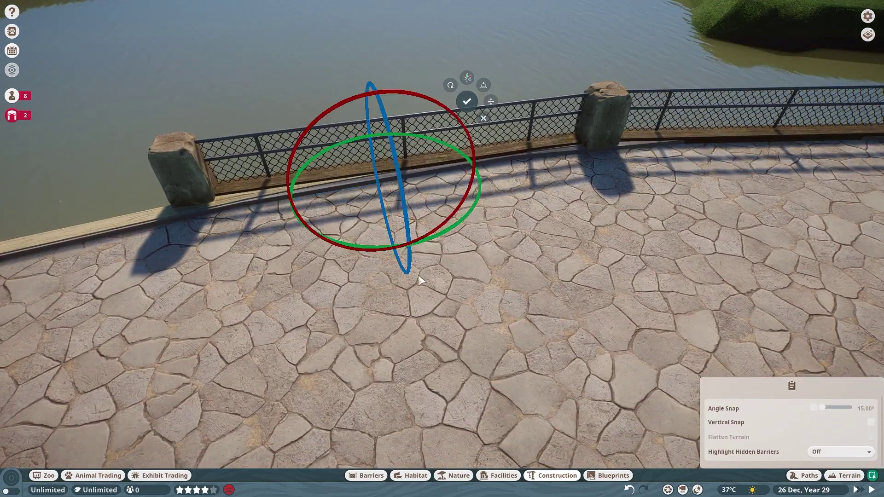
key("d")
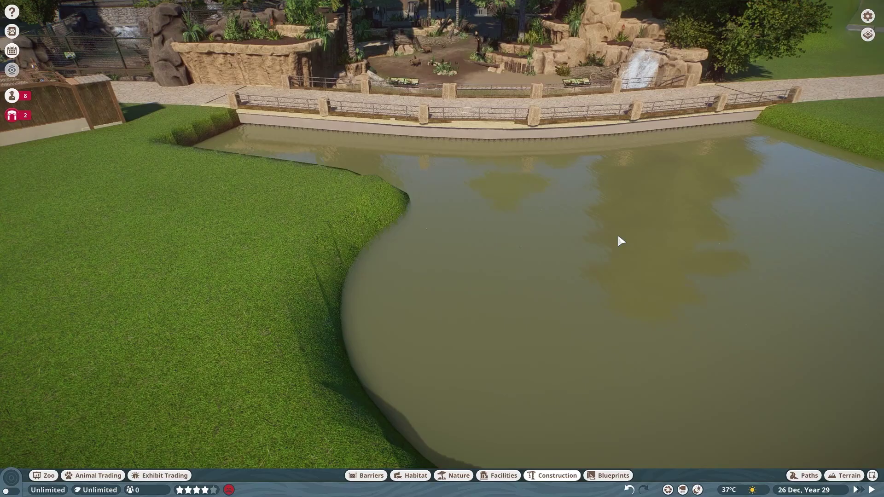
left_click(689, 157)
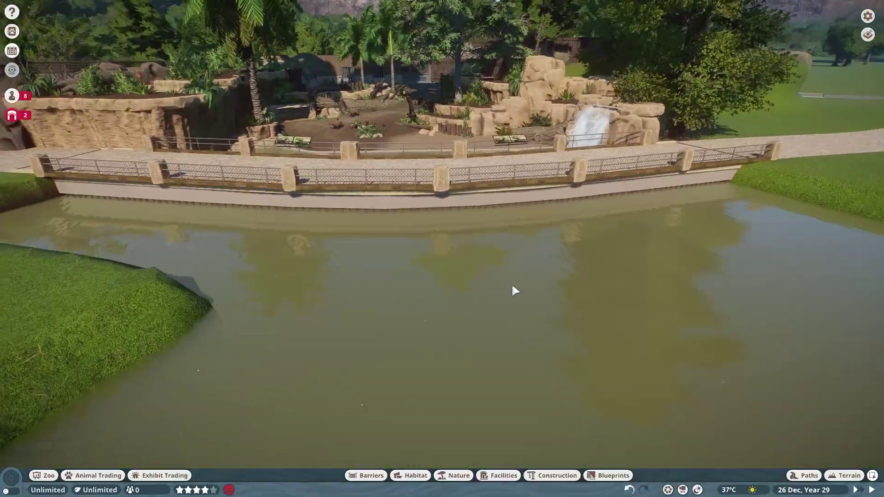
- Select the pillars and railings inside the pond-side fence group, then leave editing
left_click(444, 196)
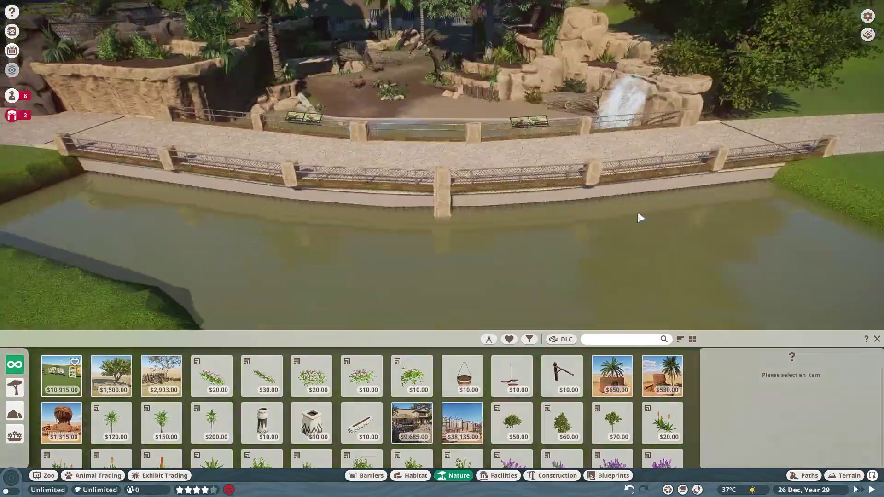
left_click(523, 152)
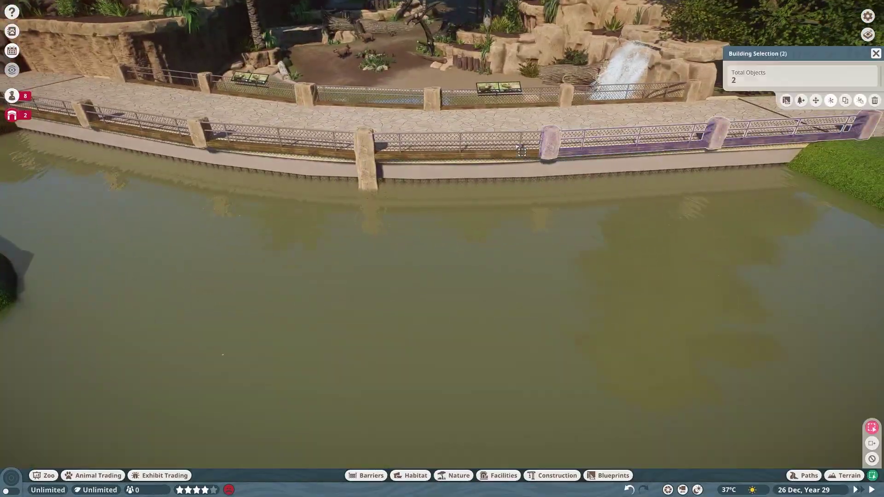
double_click(722, 125)
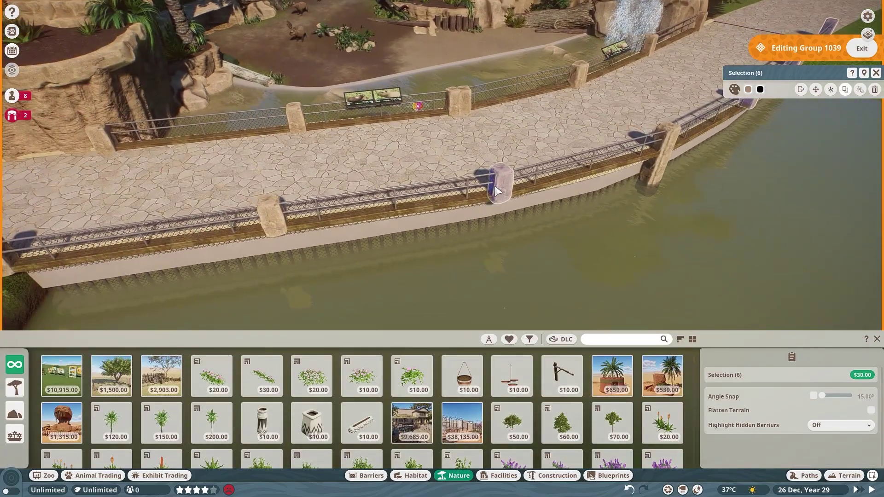
left_click(434, 198)
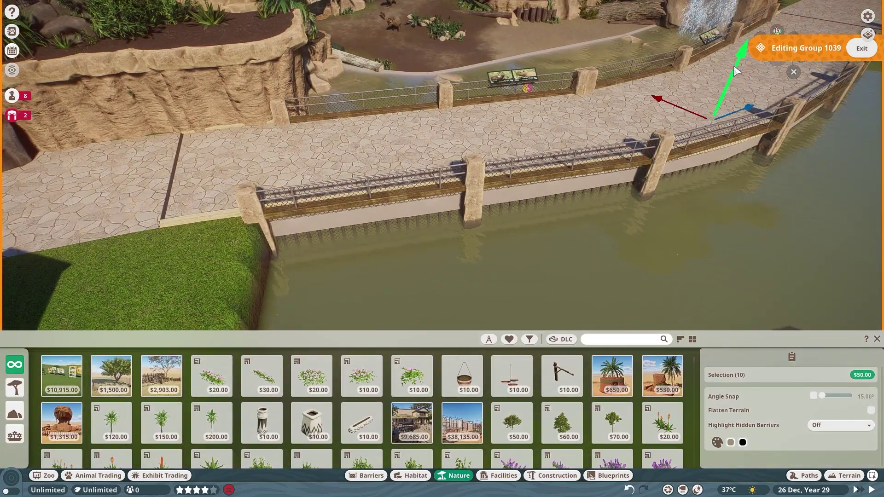
key("Escape")
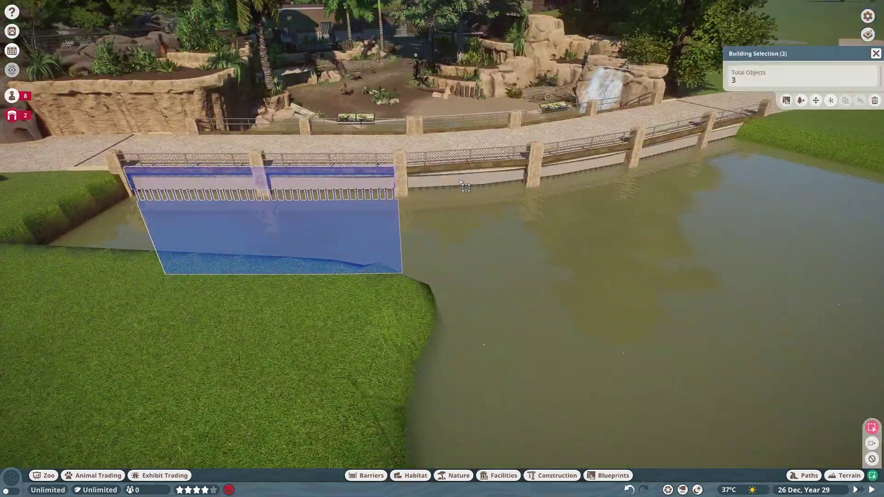
- Select the plaster wall panels in the group below the fence and lower them
double_click(759, 127)
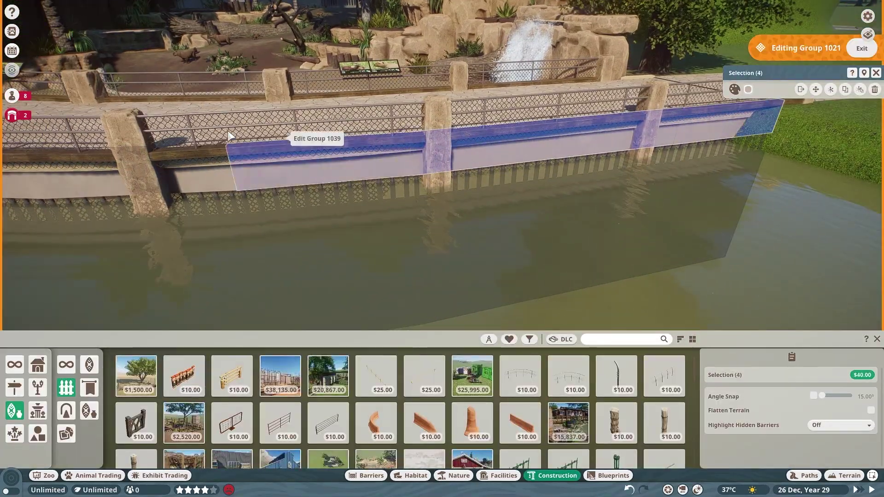
left_click(230, 135)
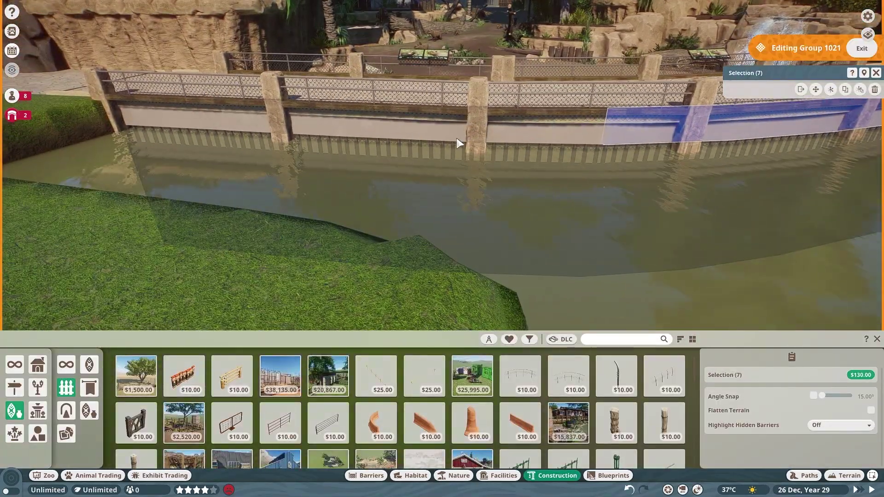
left_click(211, 195)
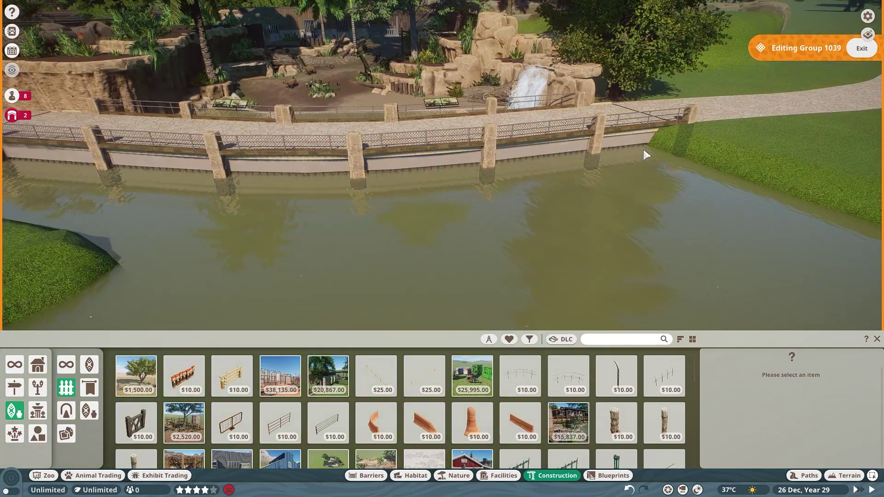
double_click(559, 153)
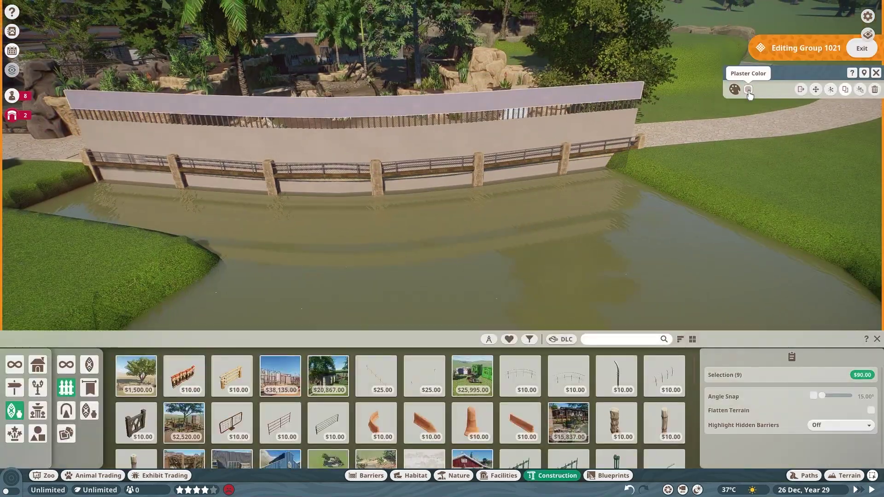
left_click(815, 89)
- Confirm the lowered wall, glance at path building, and bring up the terrain tools
left_click(350, 155)
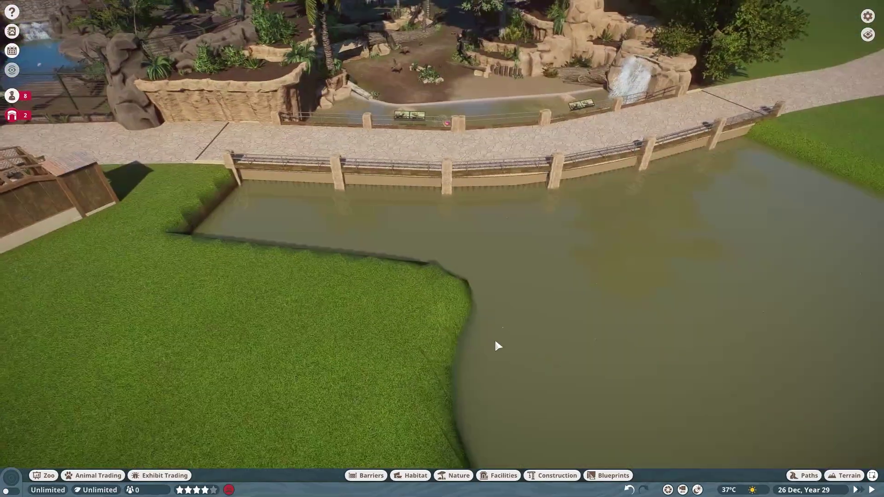
key("t")
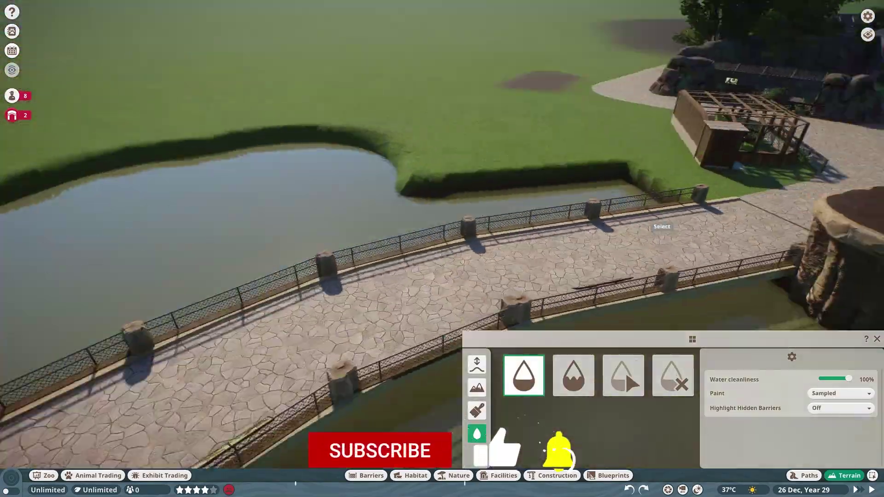
key("p")
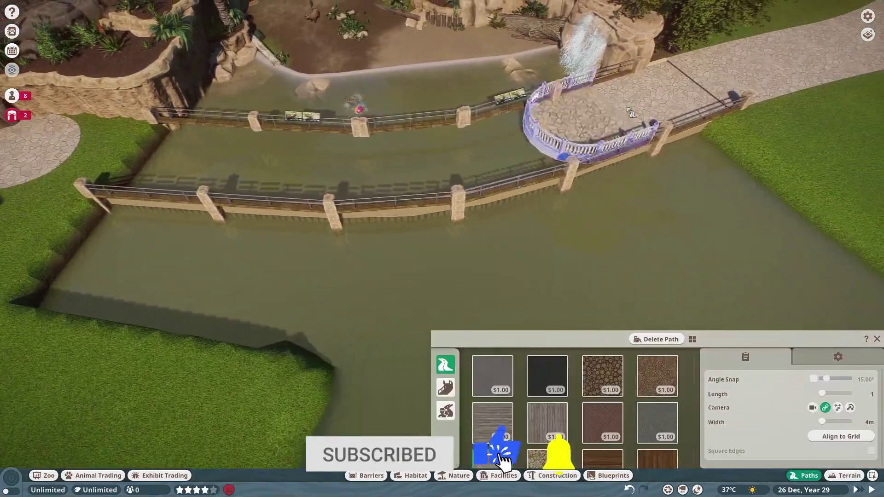
key("q")
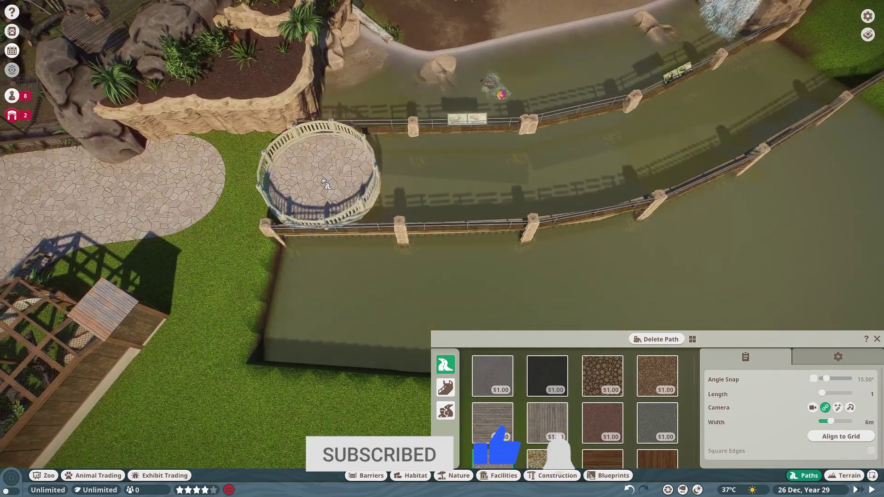
scroll(435, 185, "down", 5)
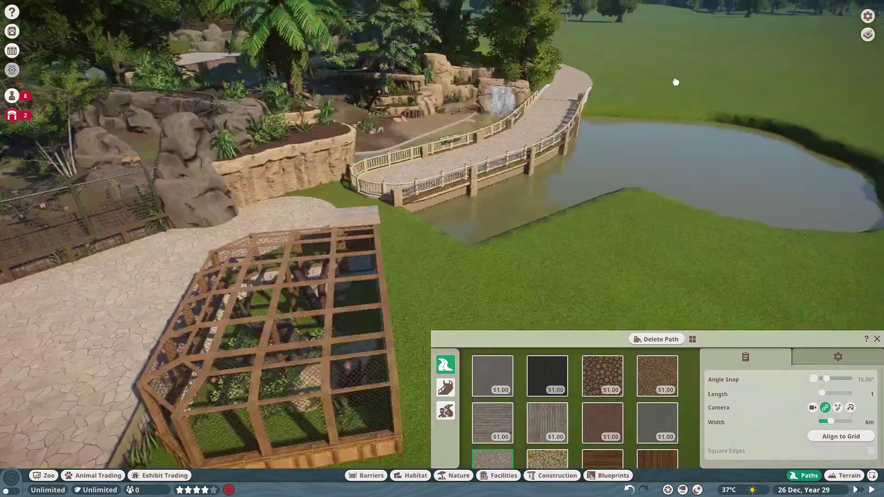
key("Escape")
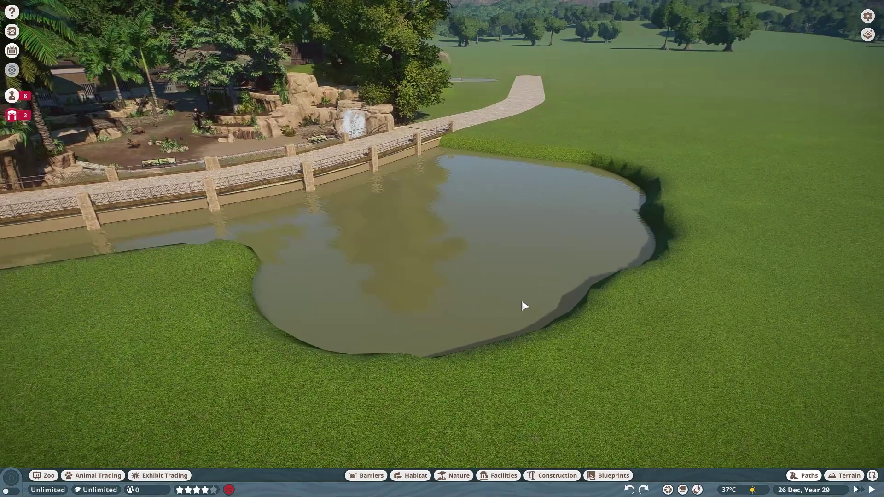
left_click(829, 480)
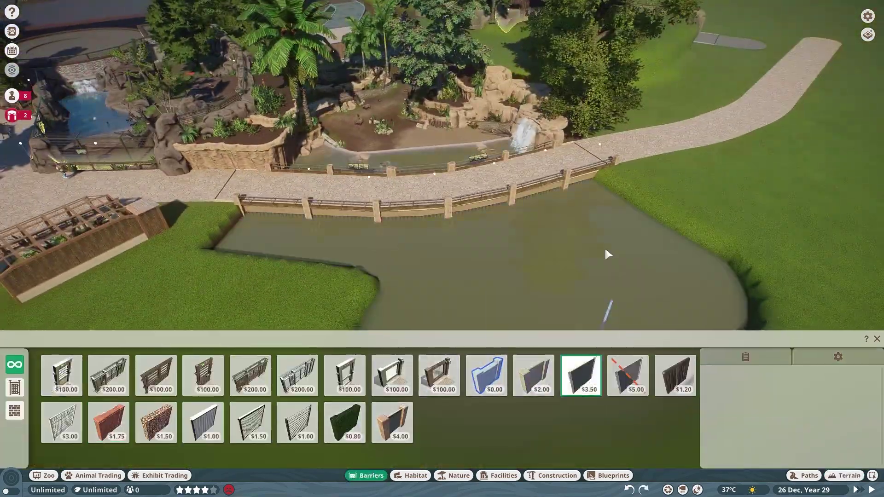
scroll(606, 255, "up", 2)
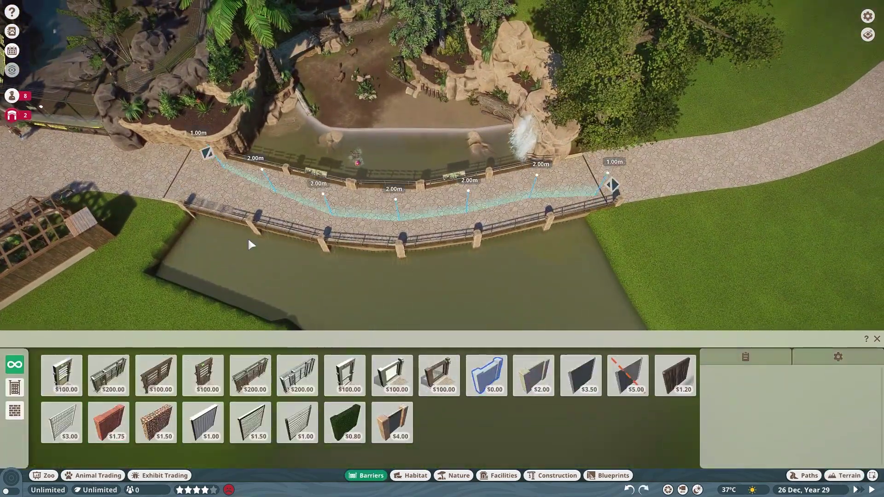
key("Escape")
left_click(832, 478)
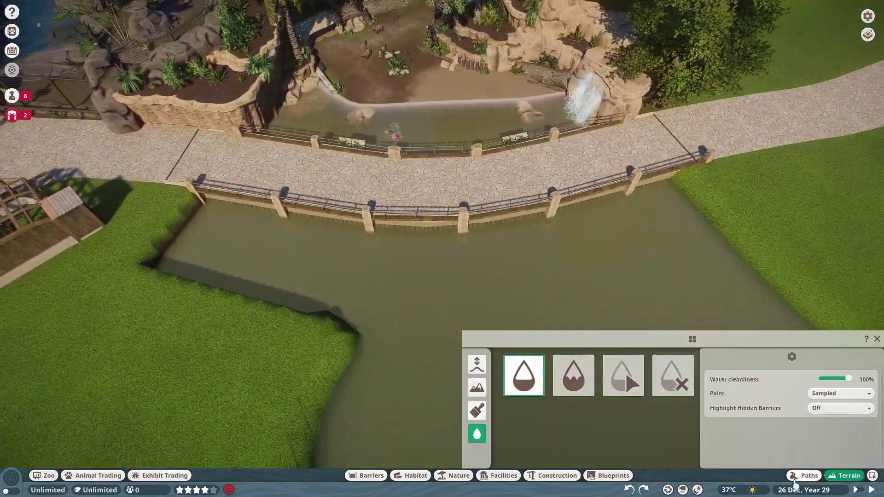
- Dig out the ground beyond the pond's far bank with the lower brush and refill it with water
left_click(804, 475)
left_click(845, 474)
left_click(477, 363)
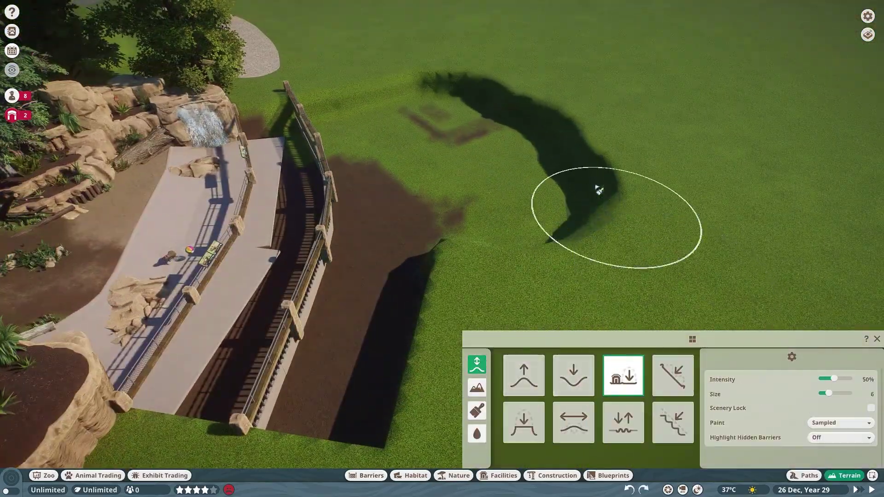
left_click_drag(513, 173, 373, 82)
key("q")
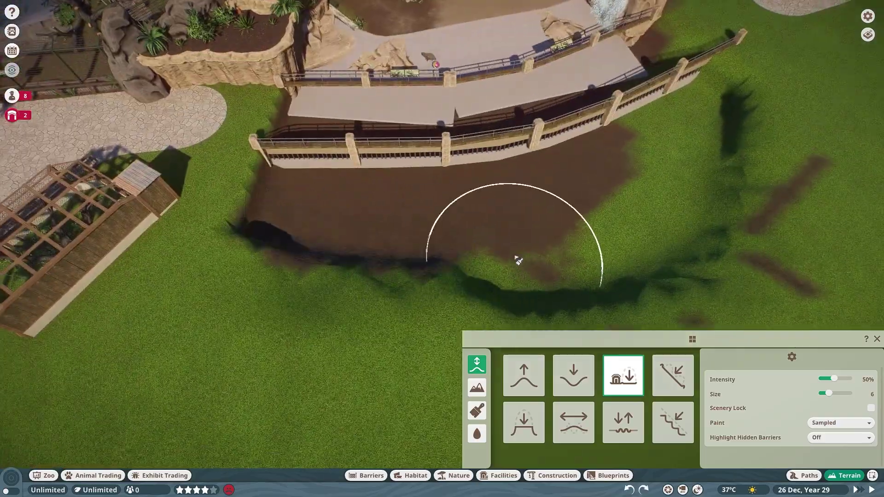
key("e")
key("w")
key("e")
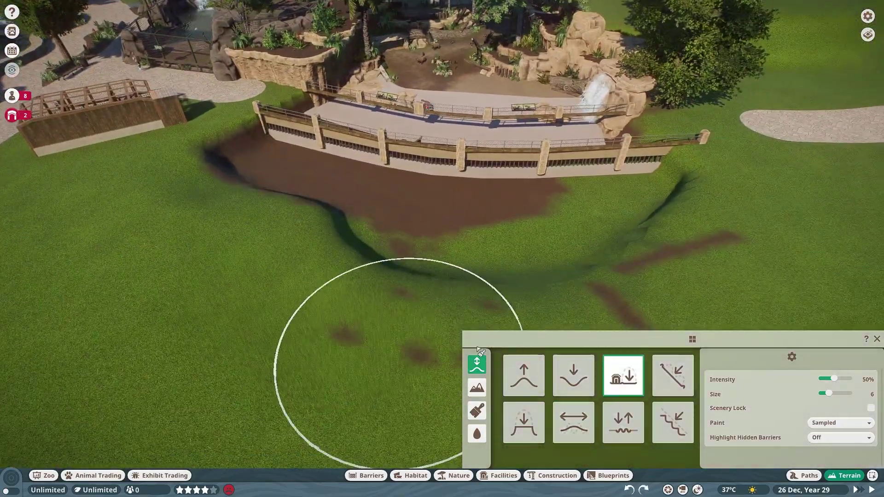
key("q")
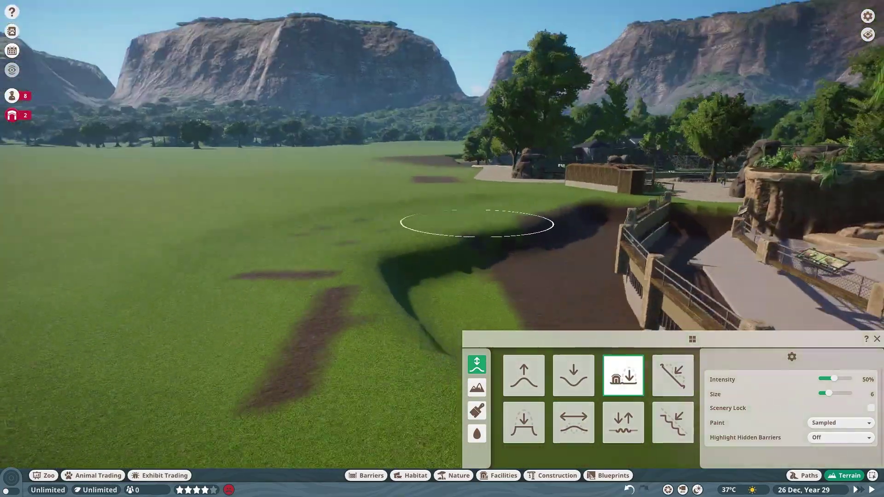
scroll(424, 168, "up", 5)
scroll(740, 97, "down", 5)
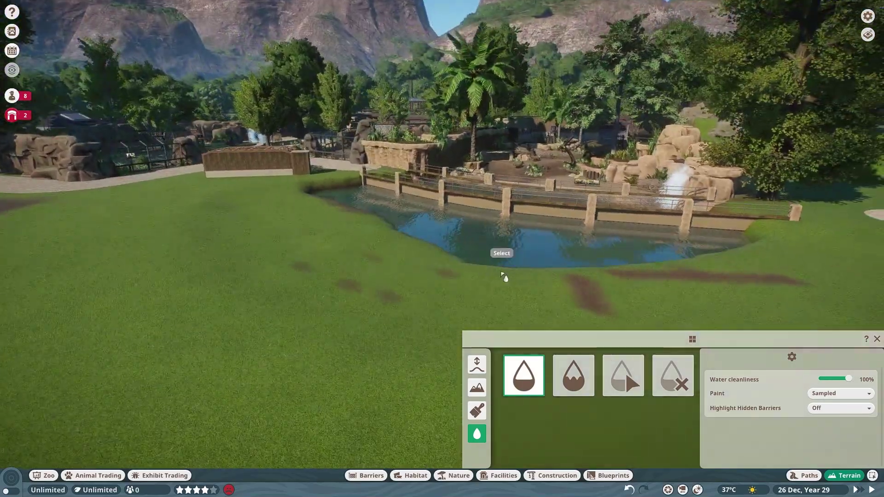
scroll(503, 277, "up", 3)
scroll(408, 267, "up", 2)
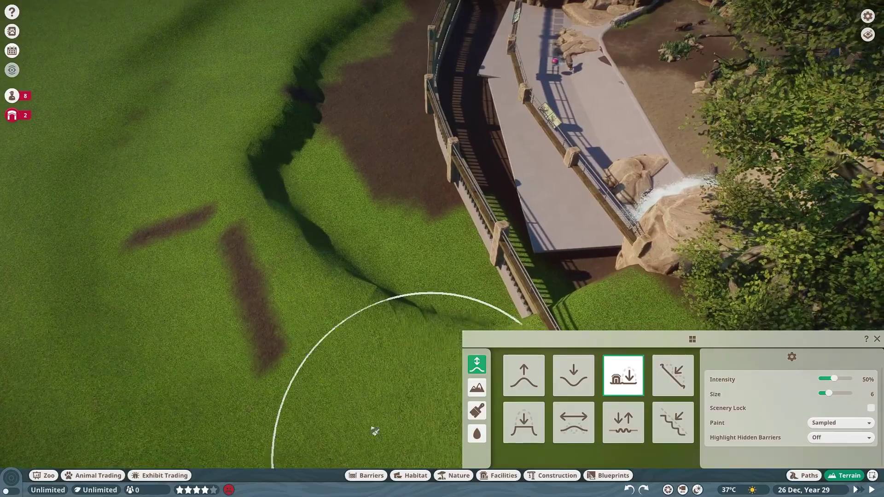
left_click(573, 421)
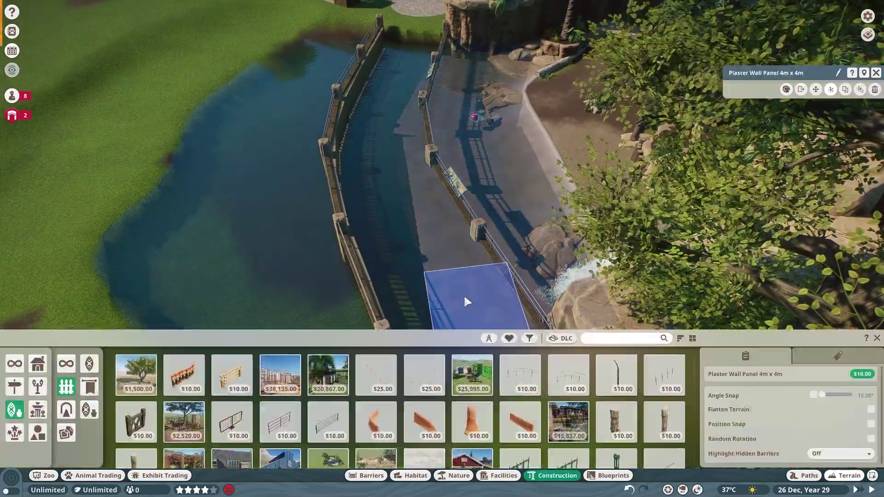
scroll(463, 301, "up", 3)
- Make the pond water more transparent with a custom colour, then view the path's settings
left_click(415, 191)
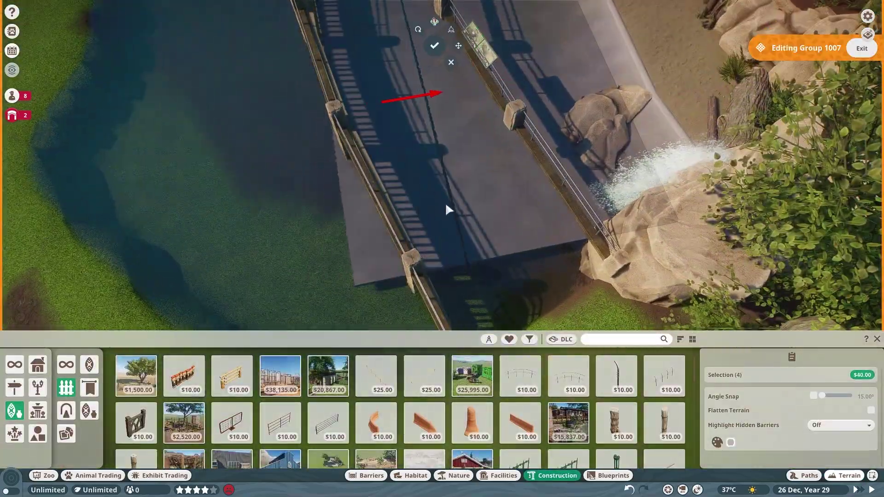
scroll(528, 264, "up", 3)
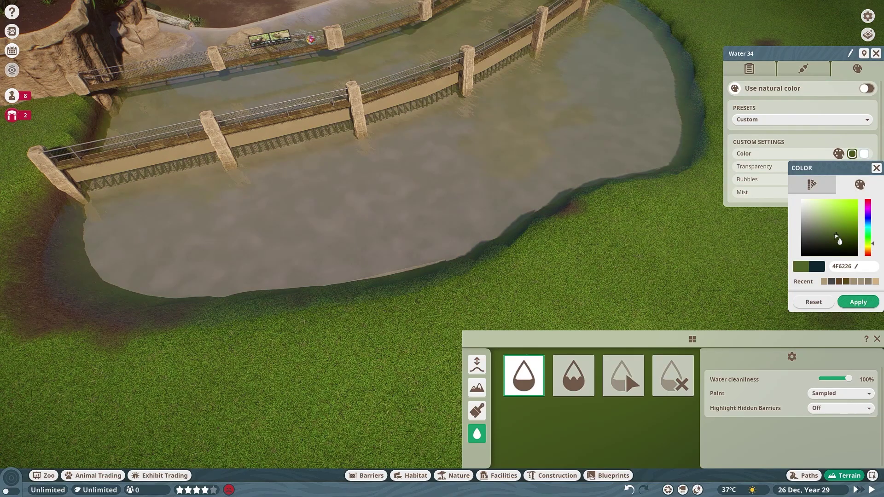
left_click_drag(815, 167, 811, 172)
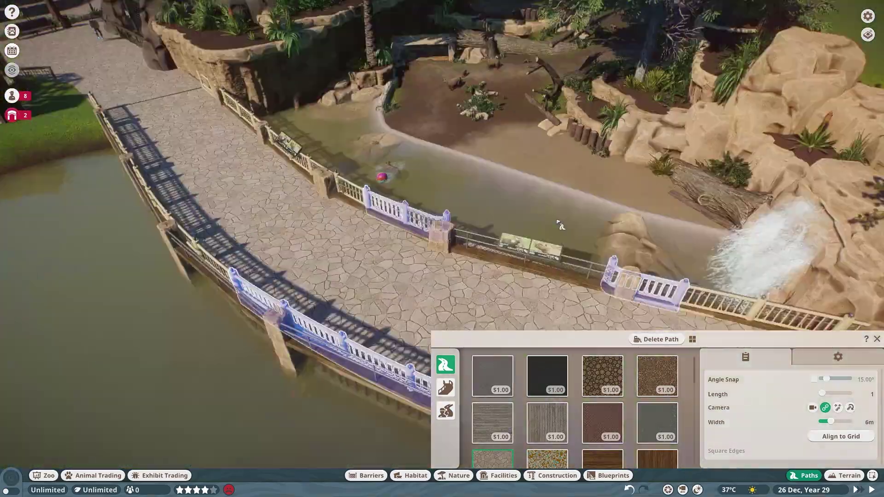
left_click(812, 362)
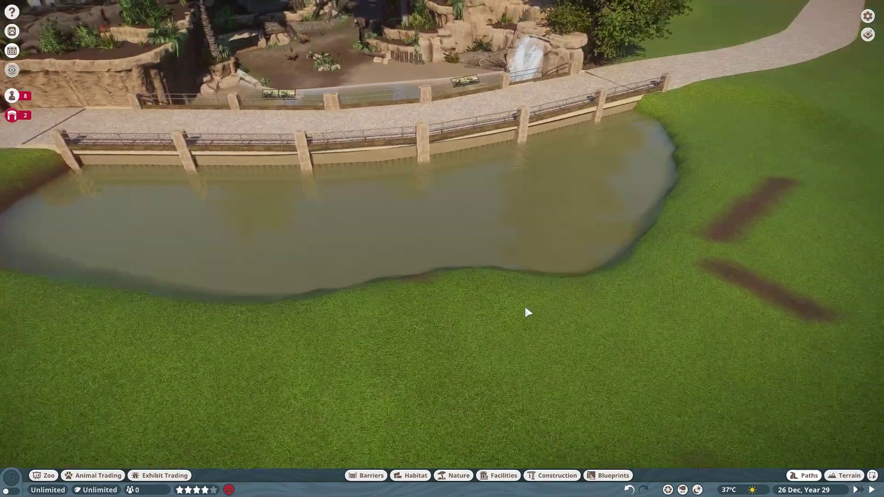
- Move a piece of the barrier group along the pool wall and check it from another angle
left_click(369, 141)
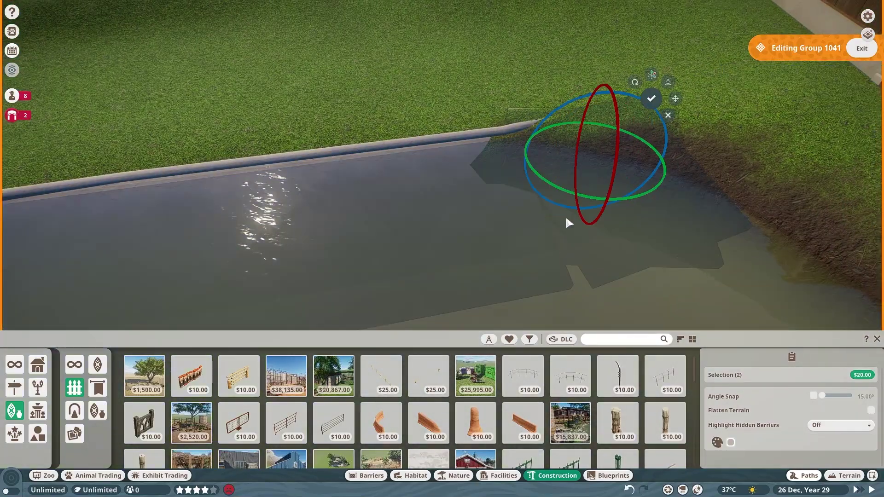
left_click(572, 213)
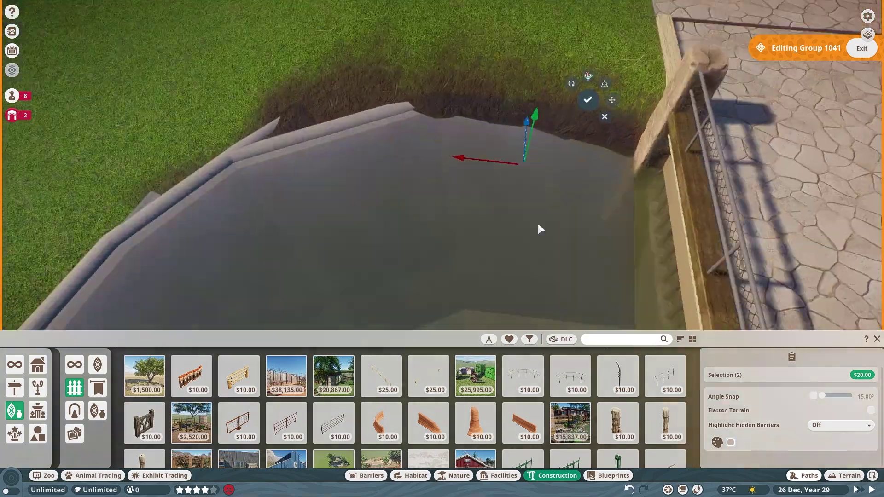
scroll(537, 221, "up", 3)
scroll(513, 253, "up", 3)
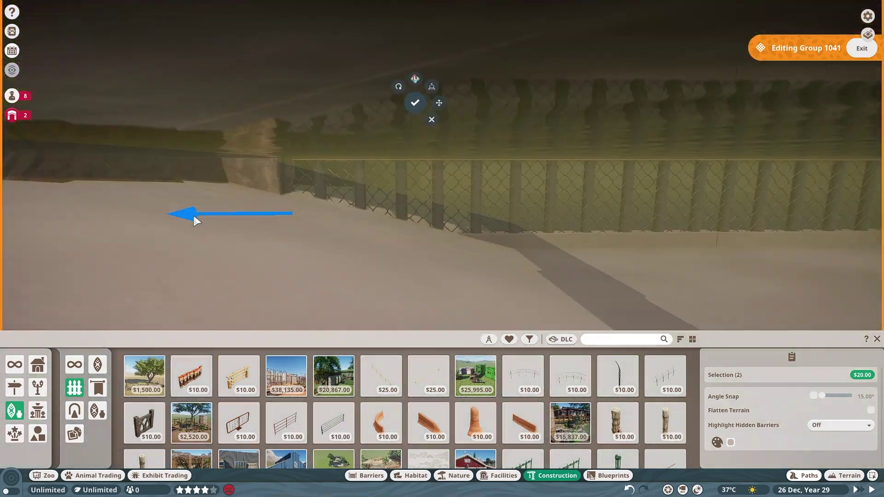
scroll(330, 132, "down", 5)
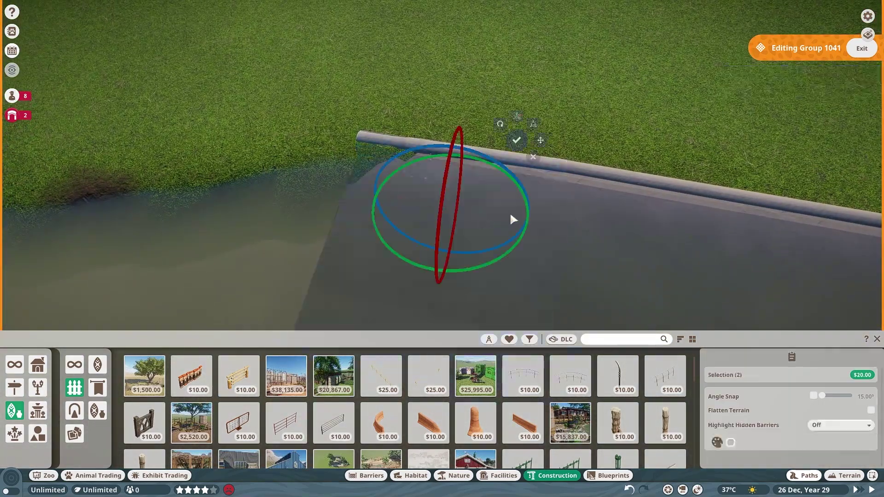
key("q")
key("q")
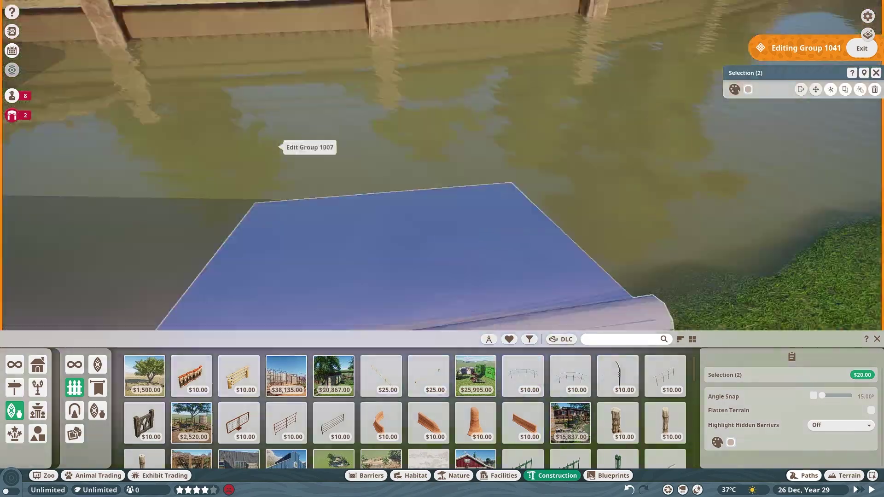
scroll(429, 228, "down", 5)
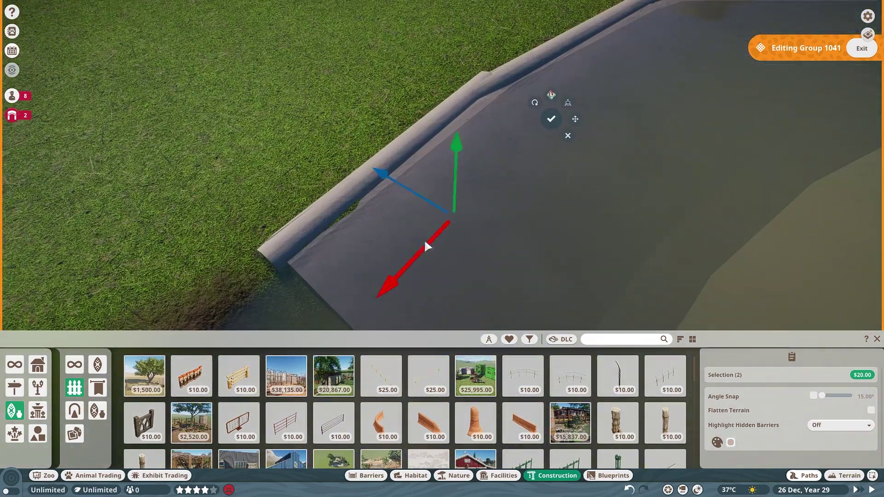
scroll(372, 206, "up", 5)
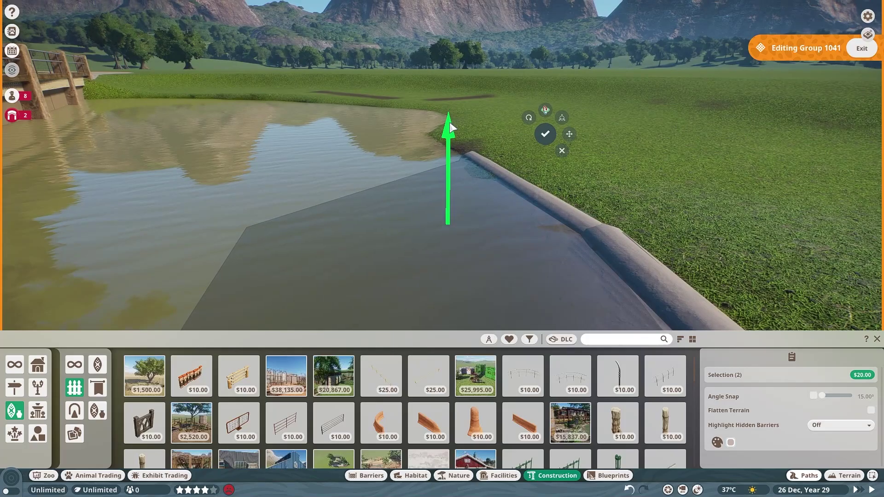
- Align a plaster pillar and wall panel along the pool edge using move and rotate
left_click(409, 146)
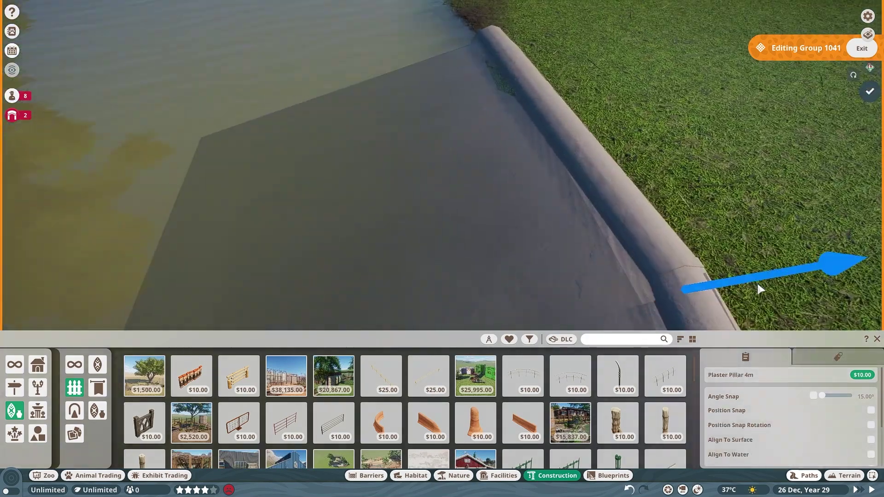
left_click_drag(525, 181, 756, 281)
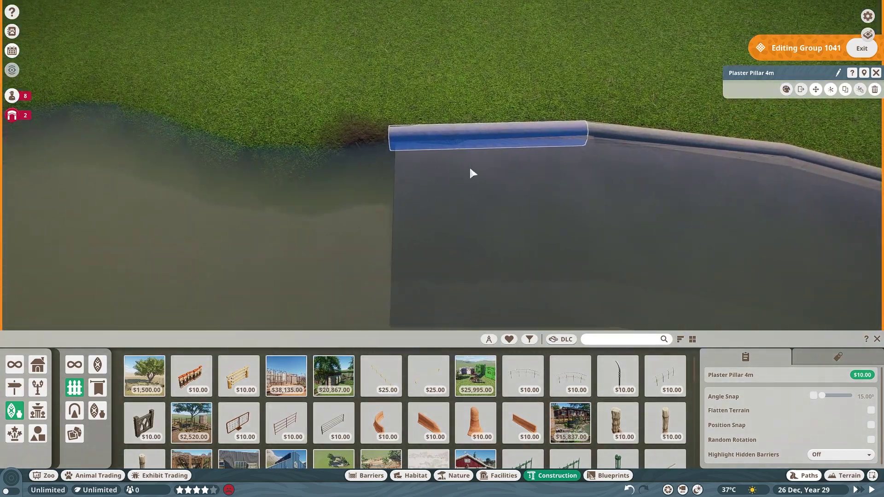
left_click(469, 165)
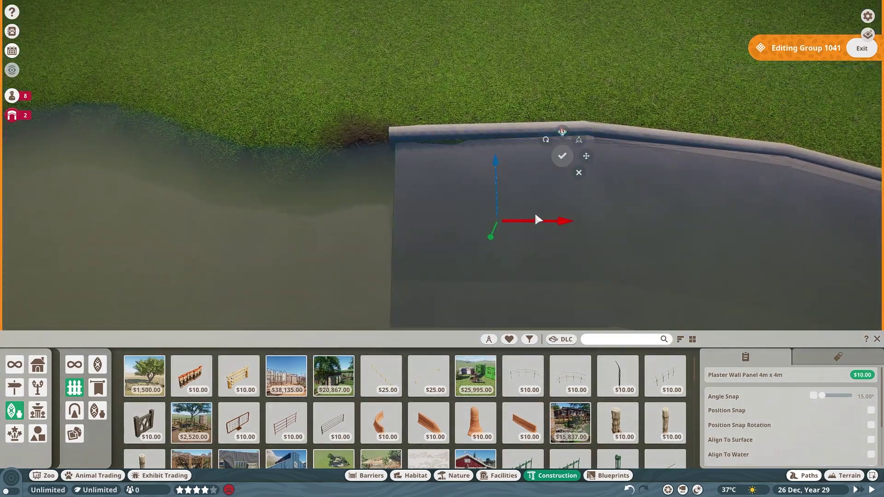
key("space")
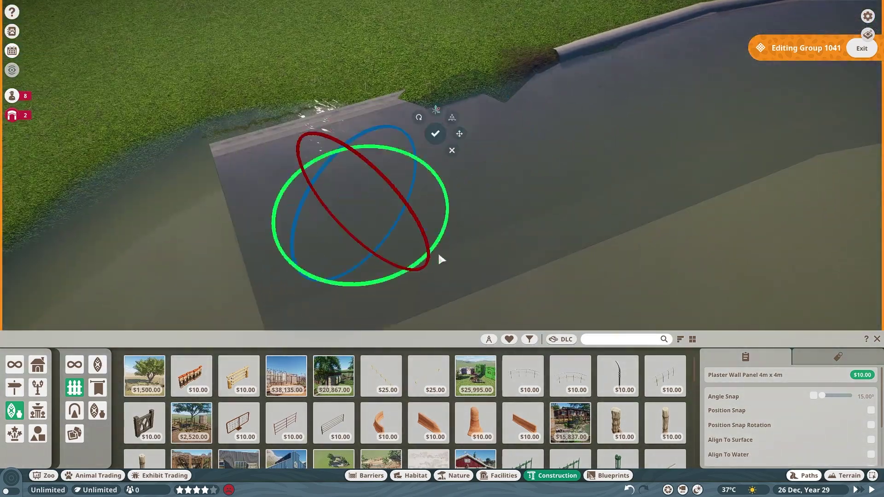
key("space")
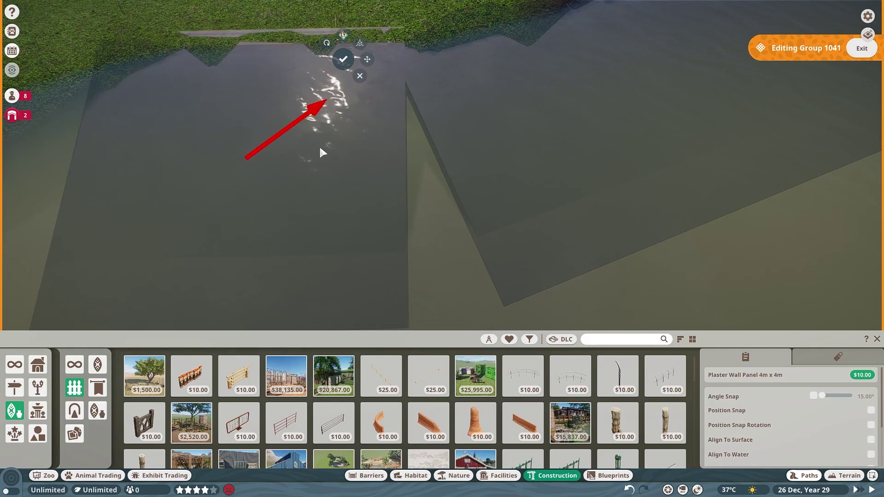
- Finish the rock ledge group and set a row of Australia Log posts along its front
mouse_move(289, 126)
left_mouse_down()
mouse_move(593, 242)
mouse_move(503, 241)
mouse_move(450, 207)
mouse_move(495, 215)
mouse_move(598, 184)
mouse_move(421, 296)
mouse_move(586, 231)
mouse_move(541, 186)
mouse_move(489, 203)
mouse_move(446, 242)
mouse_move(589, 293)
mouse_move(201, 278)
mouse_move(536, 229)
mouse_move(614, 231)
mouse_move(426, 179)
mouse_move(415, 213)
mouse_move(449, 187)
left_mouse_up()
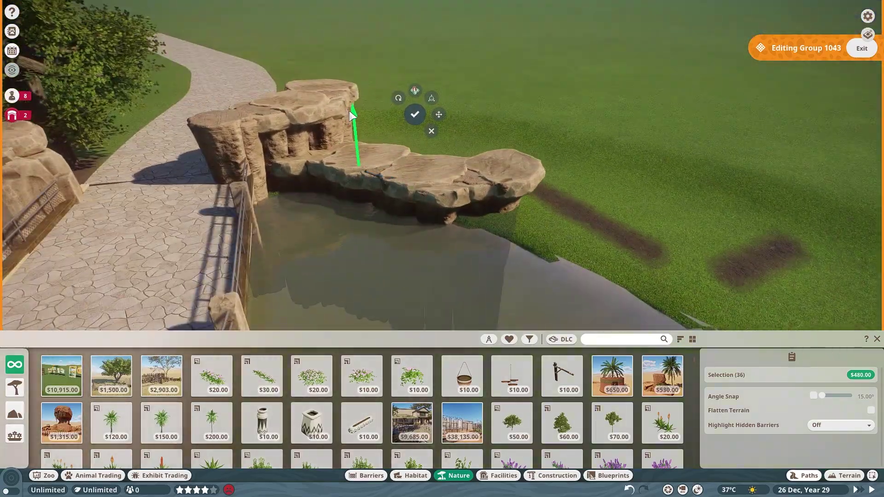
key("Escape")
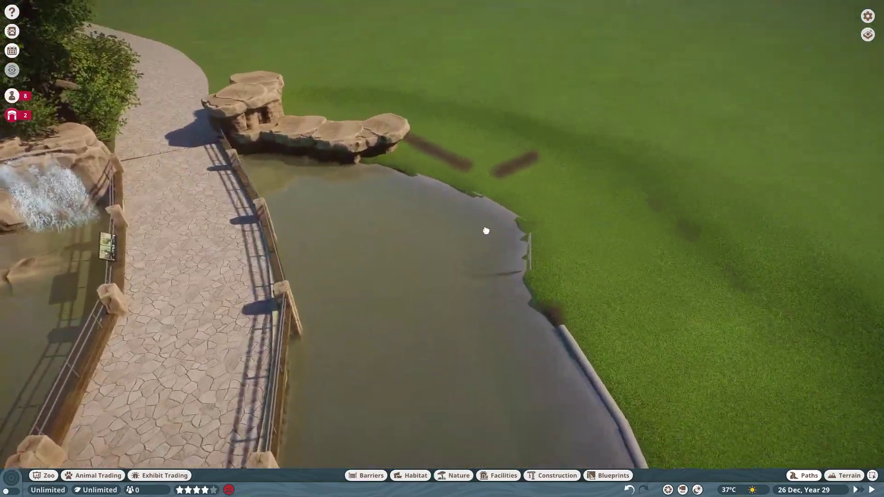
type("clog")
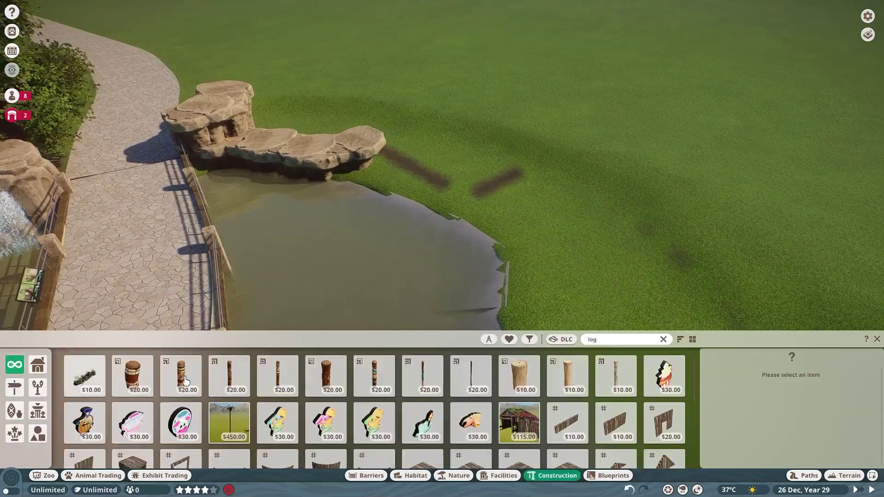
scroll(523, 285, "up", 3)
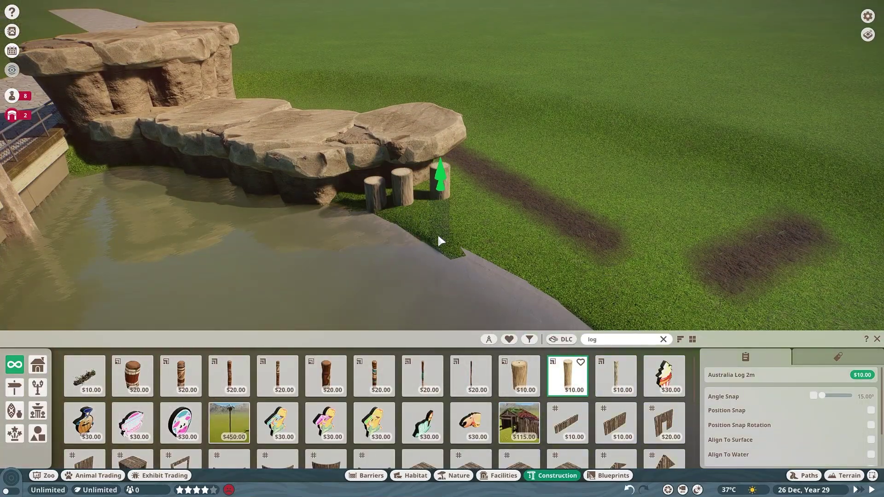
key("q")
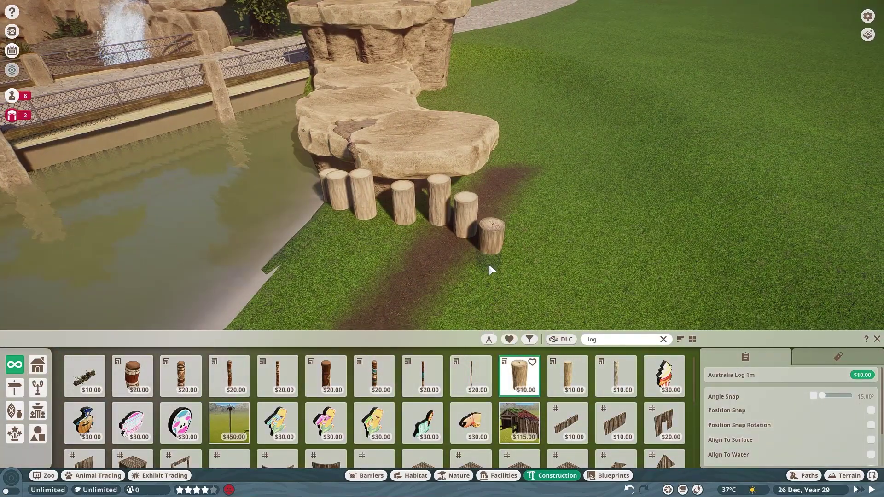
key("q")
right_click(313, 252)
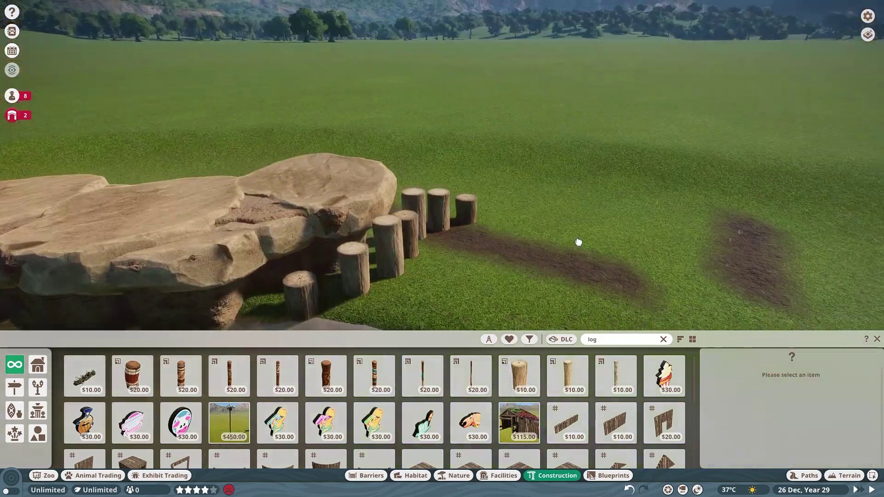
- Slide and rotate Plaster Pillar 2m rim pieces to close the gap up to the log posts
key("q")
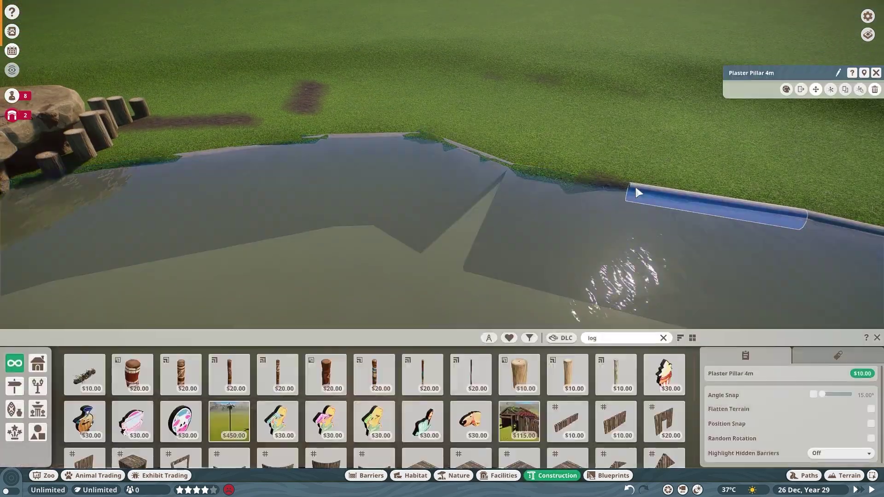
scroll(422, 430, "down", 5)
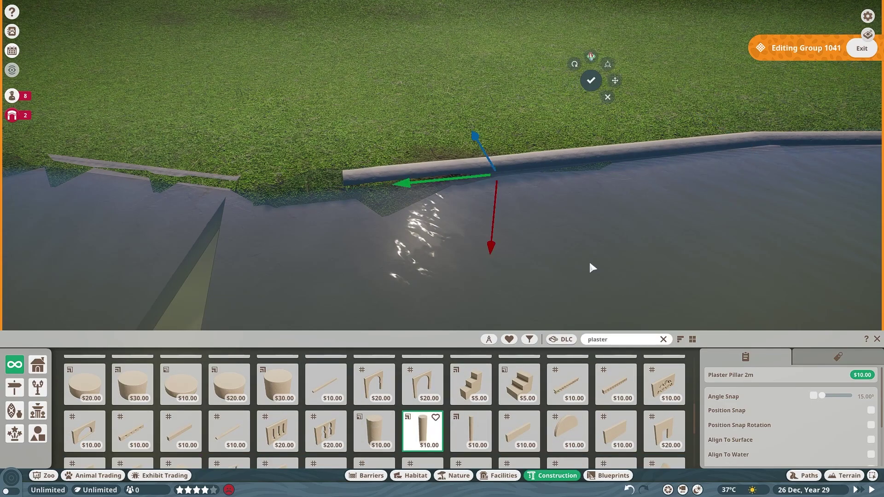
key("x")
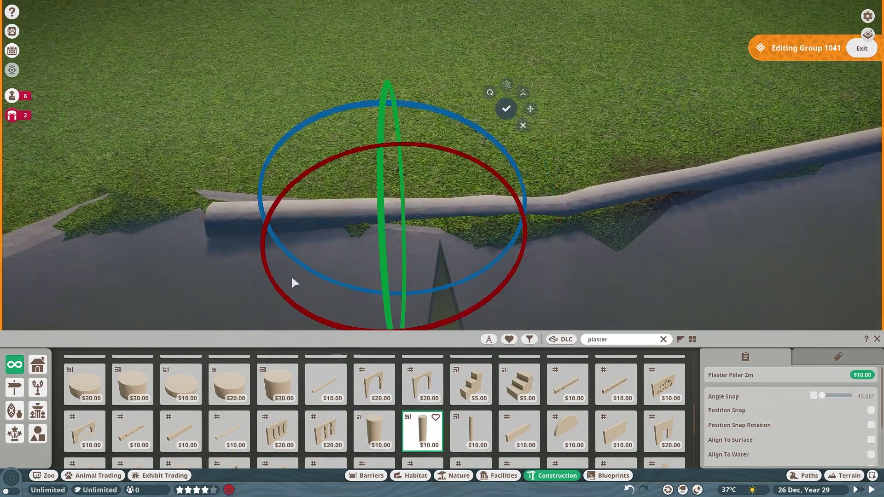
left_click_drag(277, 218, 142, 249)
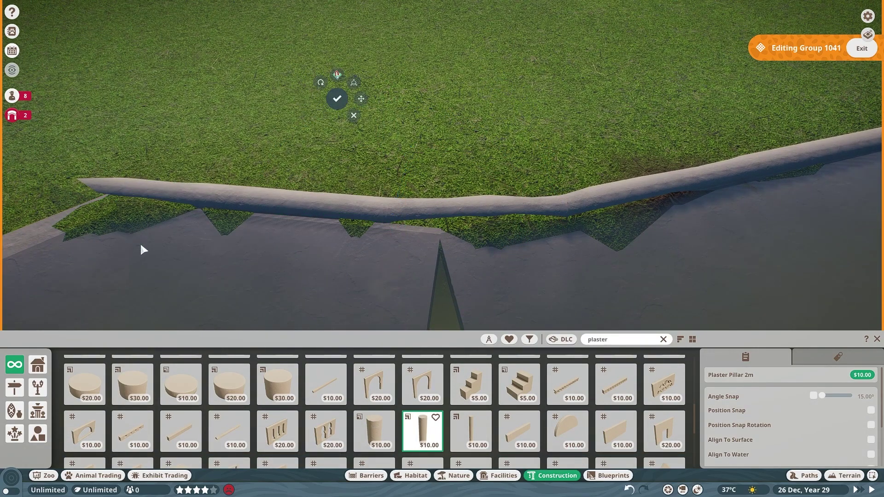
key("x")
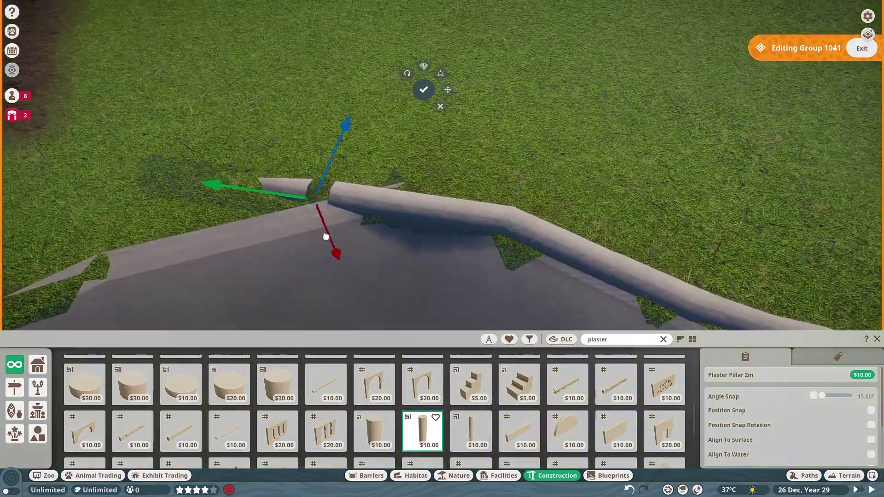
key("x")
key("x")
scroll(393, 186, "up", 3)
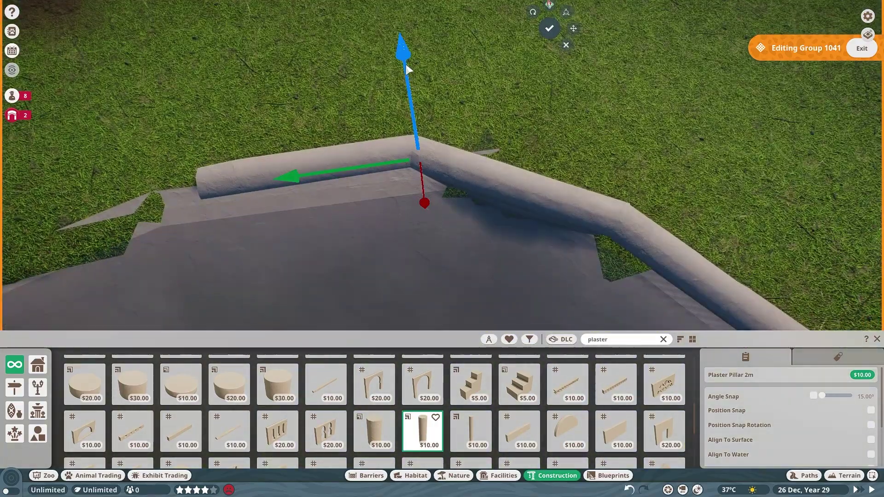
key("x")
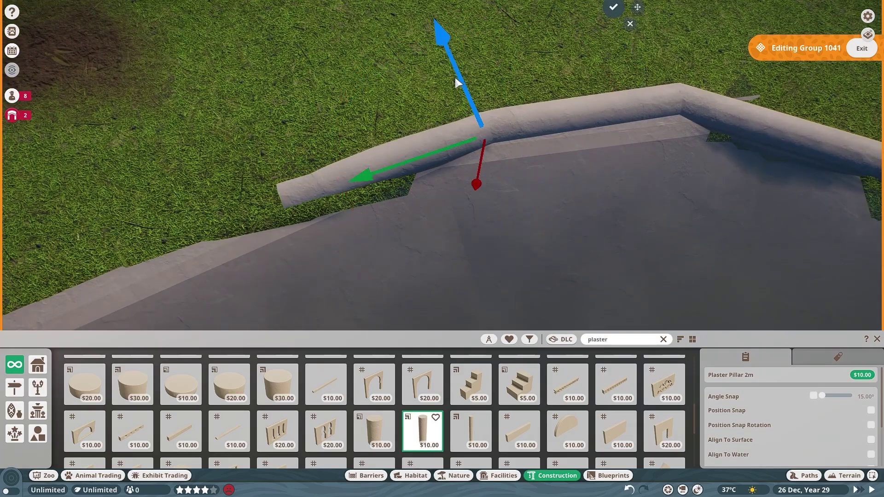
key("x")
key("x")
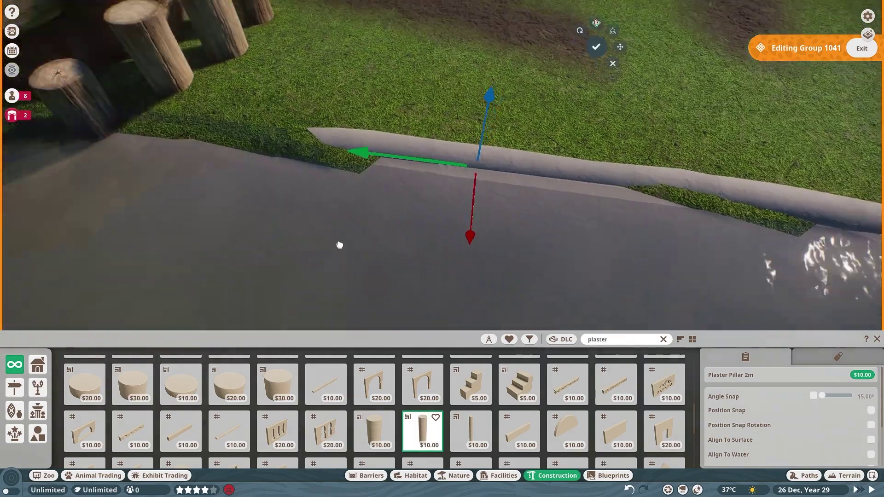
key("x")
key("x")
key("x")
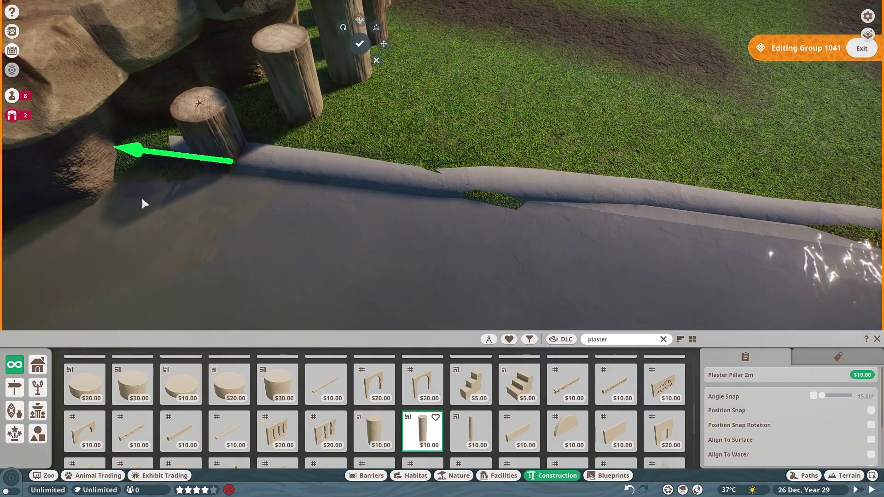
key("x")
scroll(503, 166, "down", 5)
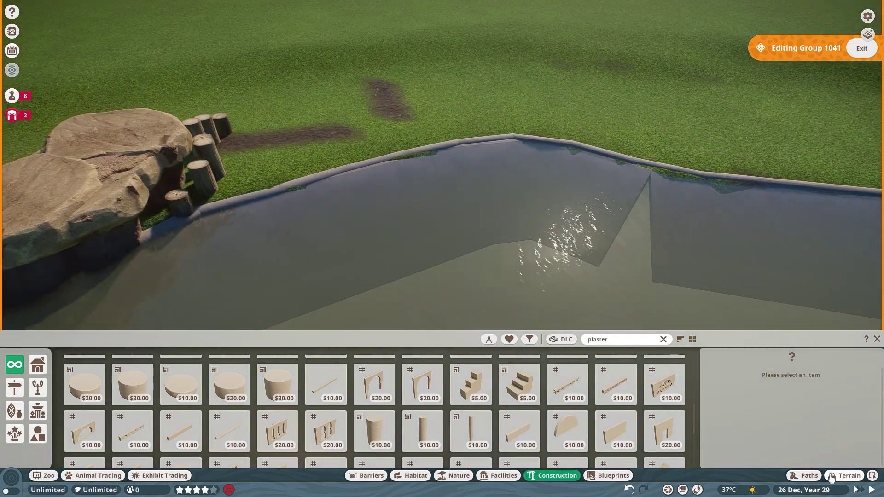
- Brush dirt texture at 50% intensity around the pool edge and close the terrain tools
key("t")
scroll(727, 227, "down", 3)
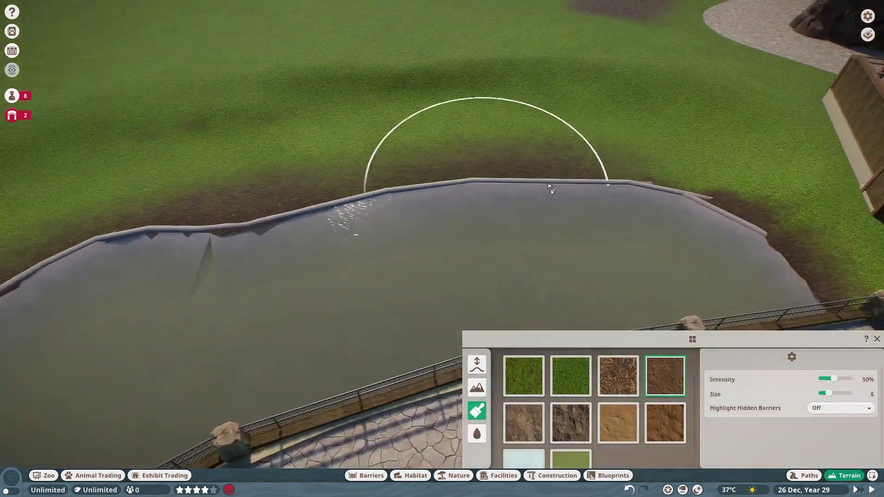
scroll(128, 208, "up", 3)
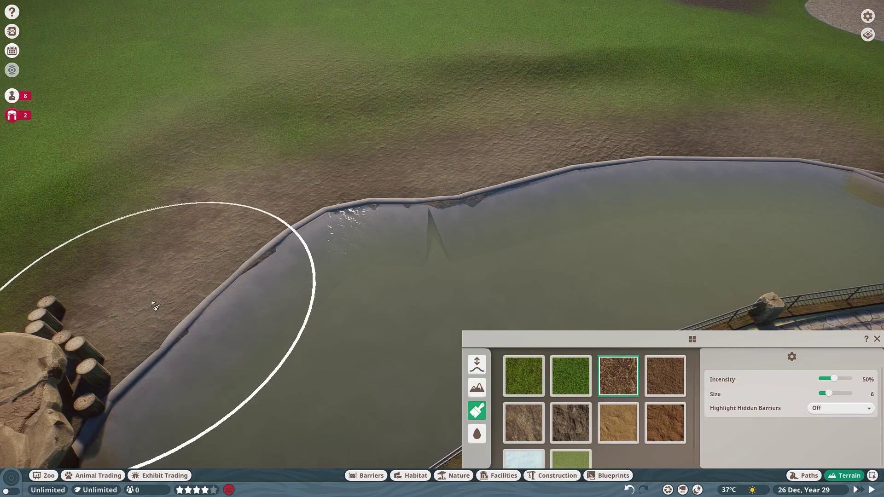
left_click(876, 339)
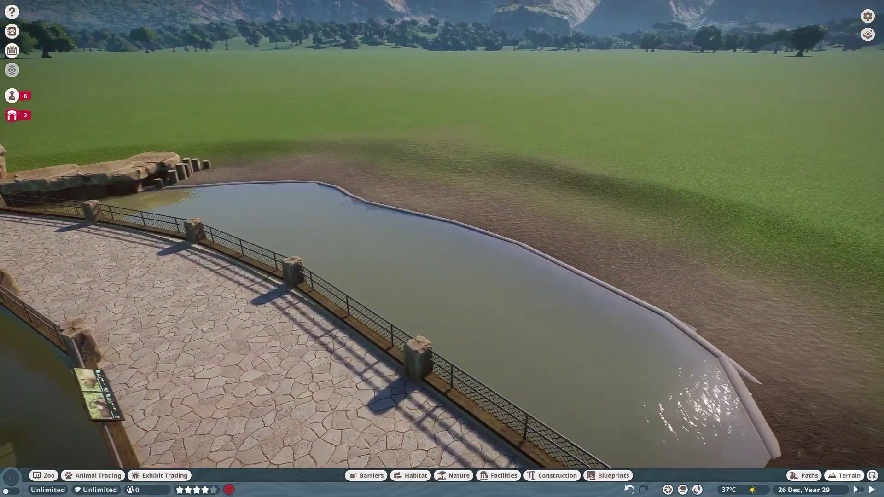
- Try poplar and other tree species from the Nature catalogue on the ground beyond the pond
left_click(454, 475)
left_click(161, 397)
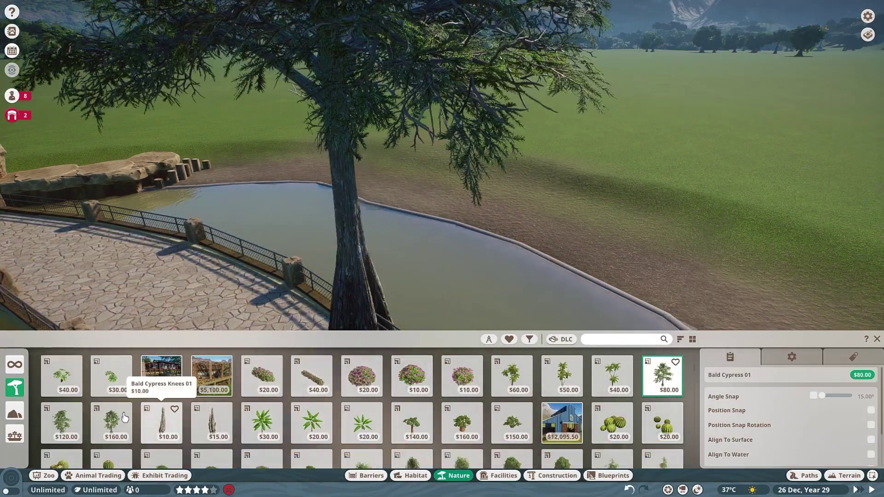
left_click(561, 397)
scroll(283, 410, "down", 1)
scroll(282, 410, "down", 1)
left_click(511, 417)
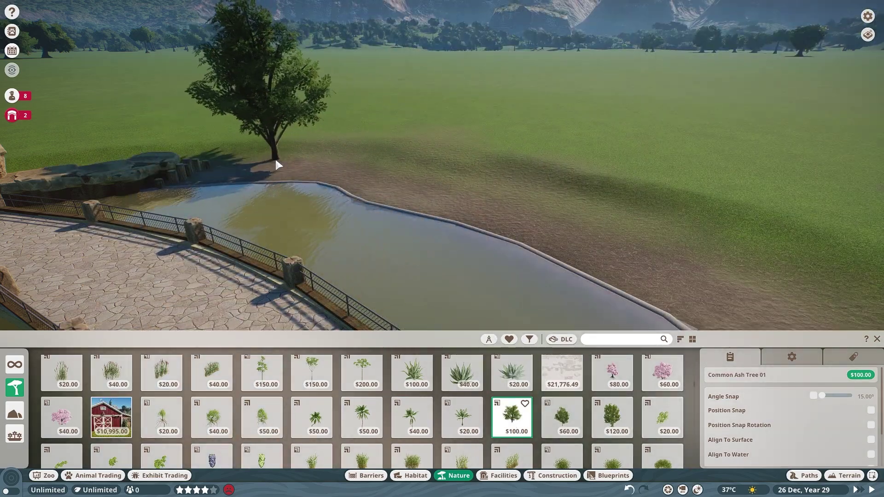
left_click(274, 157)
left_click(612, 418)
- Undo the unwanted tree and plant Common Ash Tree 01 on the pond's far bank
left_click(380, 131)
key("ctrl+z")
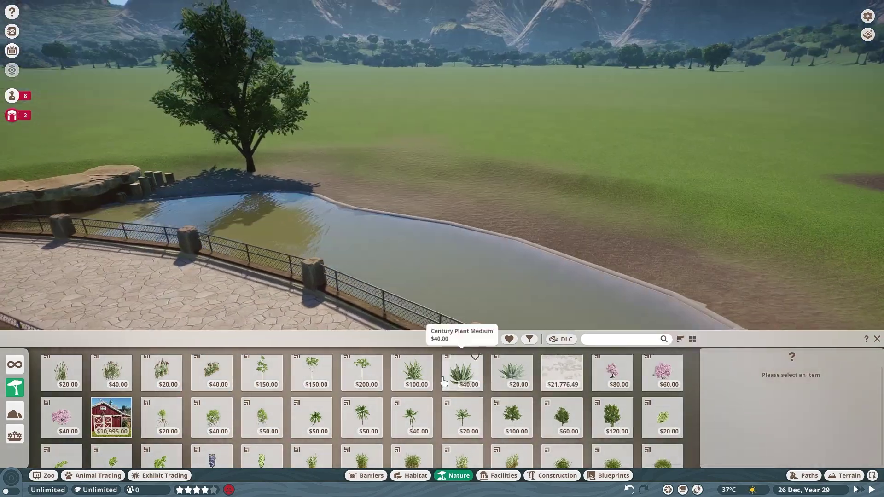
scroll(444, 381, "down", 1)
left_click(459, 376)
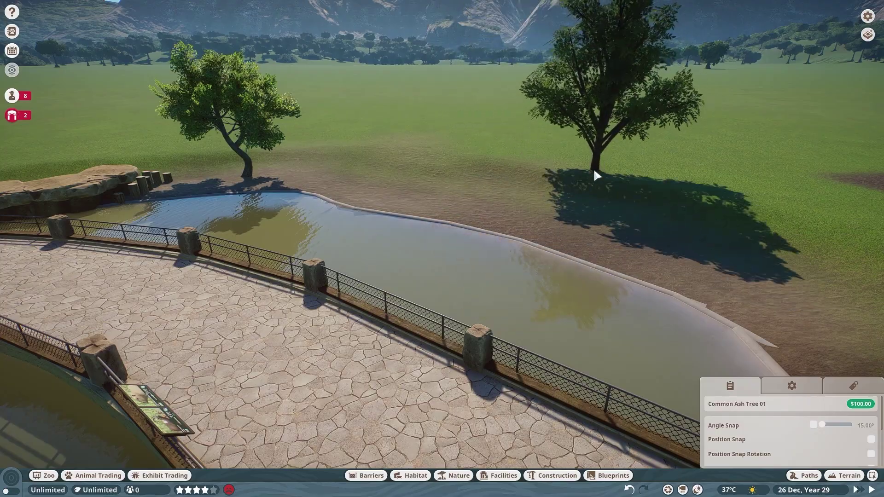
left_click(595, 176)
scroll(399, 369, "up", 5)
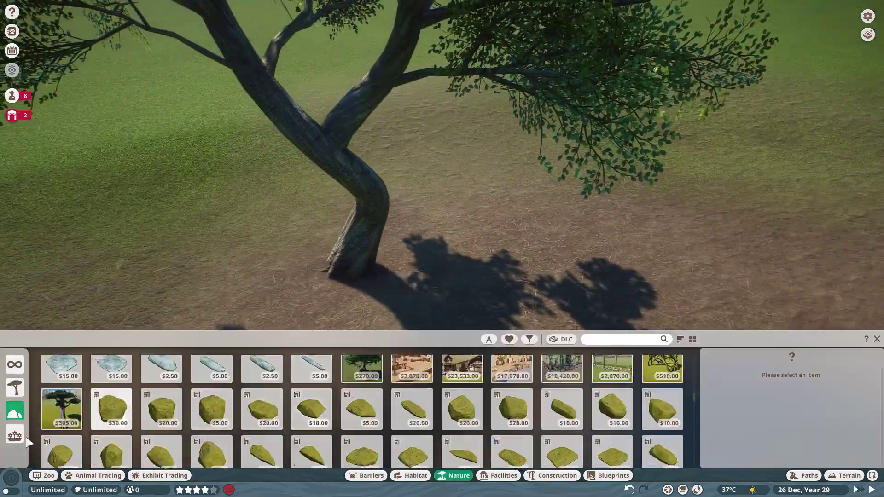
- Lay a Mulch Patches Circle bed under the tree
left_click(15, 435)
left_click(612, 380)
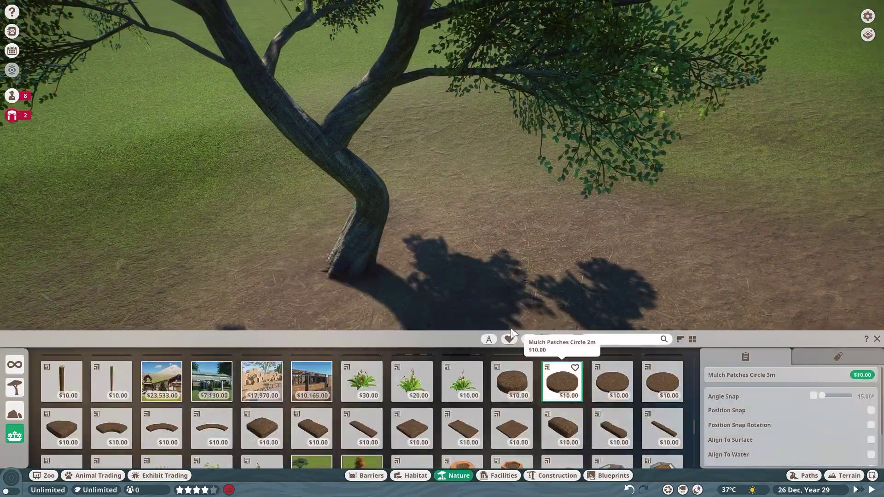
key("q")
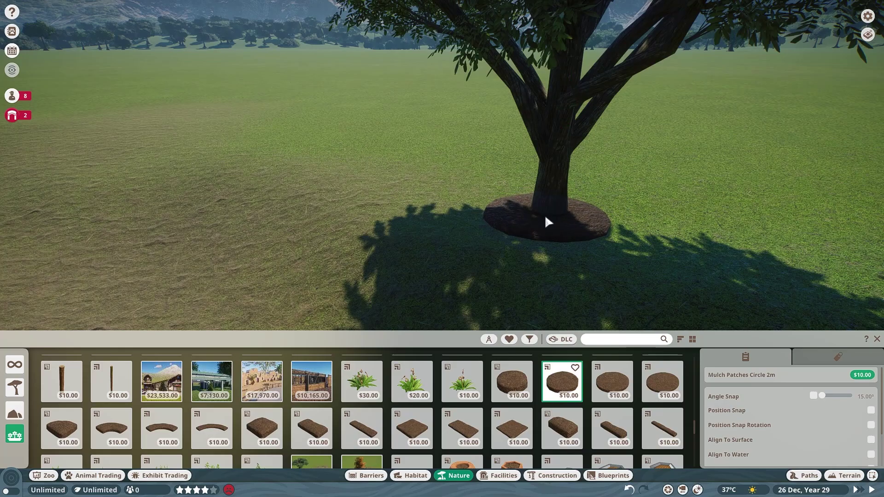
left_click(545, 222)
- Ring the mulch bed with Aquatic Faux Rocks of varied sizes
left_click(14, 413)
left_click(111, 422)
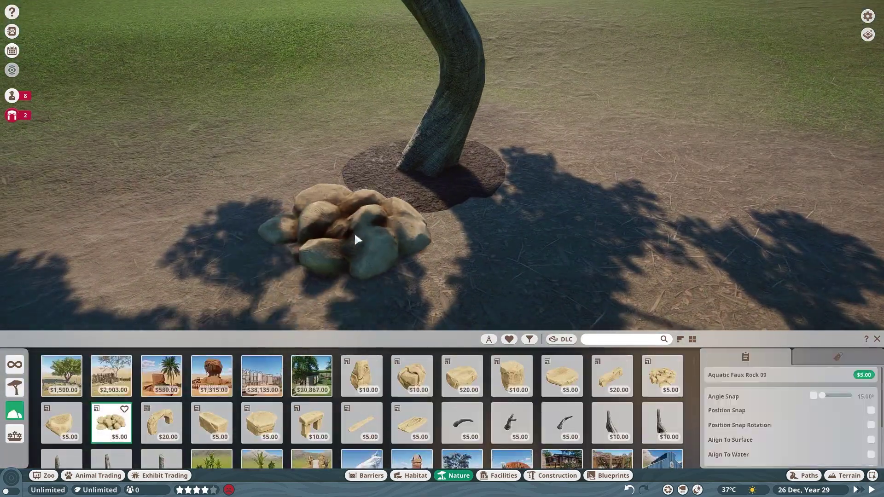
key("comma")
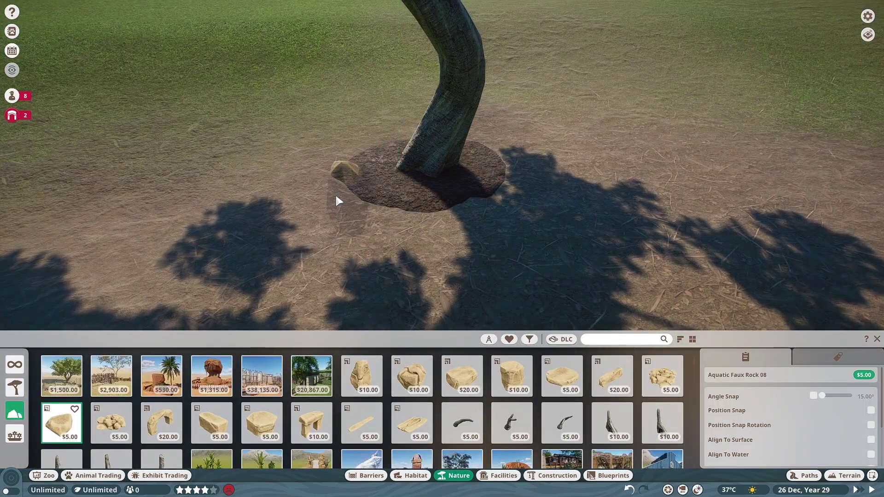
left_click(337, 201)
scroll(338, 201, "up", 3)
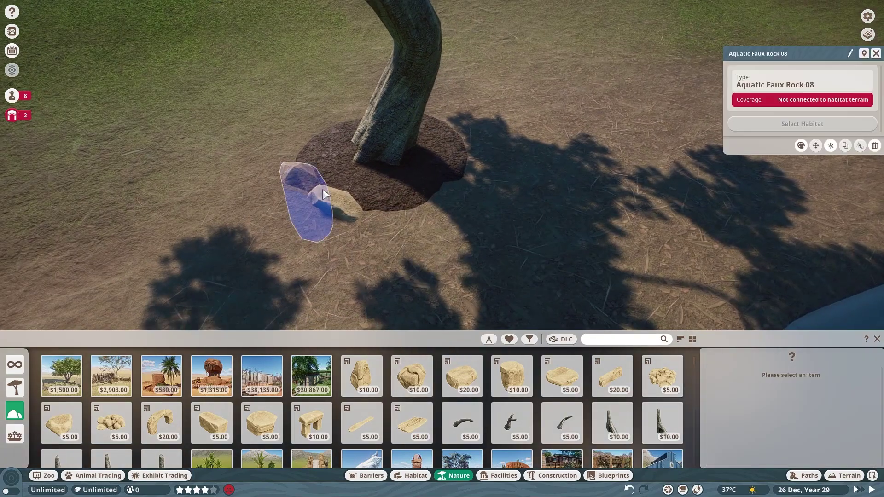
left_click(400, 235)
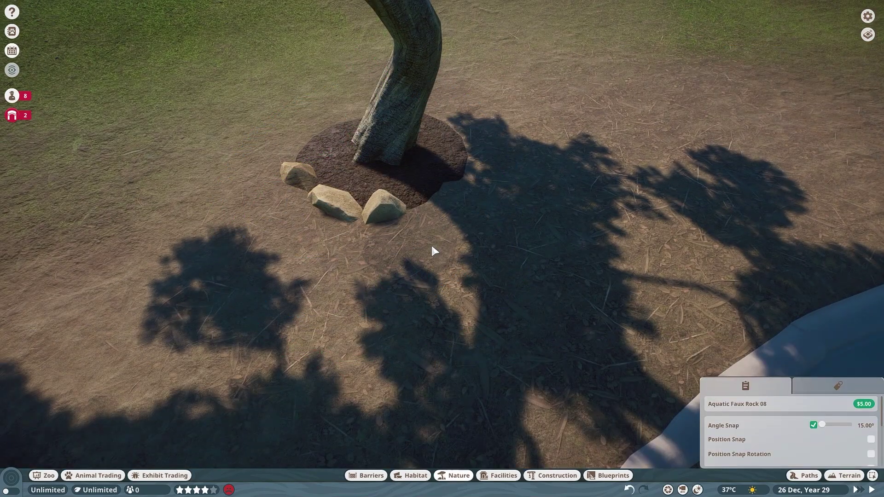
left_click(445, 224)
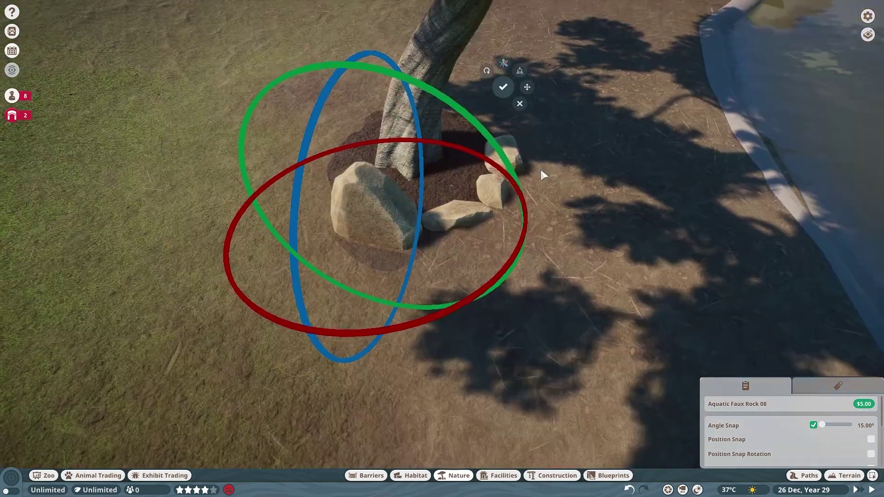
- Adjust the rocks, add more on the tree's left and group them with the tree as one planter
key("Escape")
left_click(473, 177)
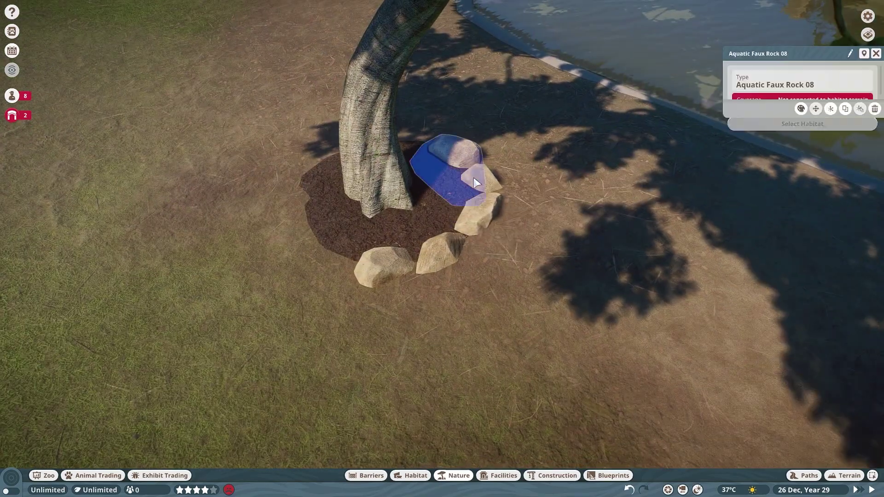
key("Escape")
left_click(318, 221)
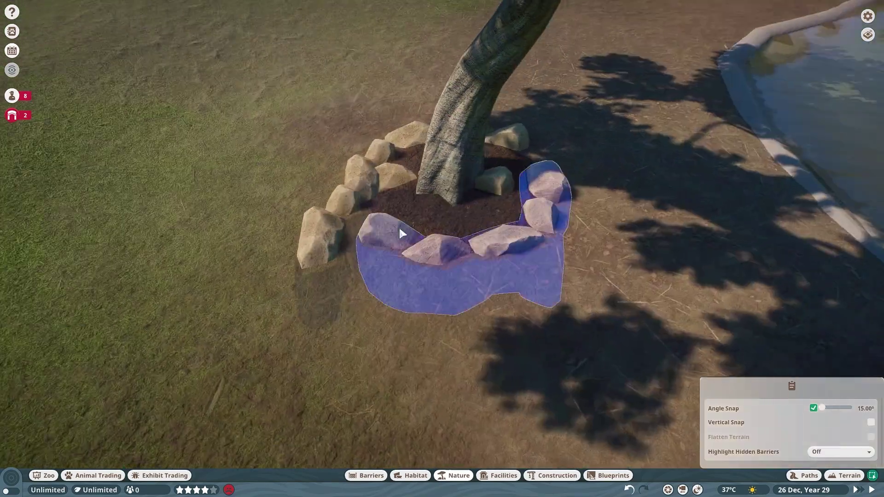
double_click(399, 228)
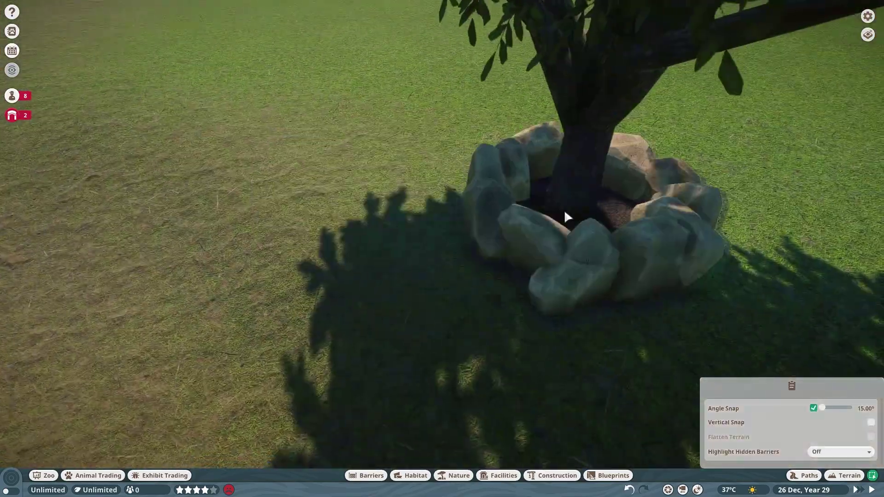
scroll(565, 209, "down", 3)
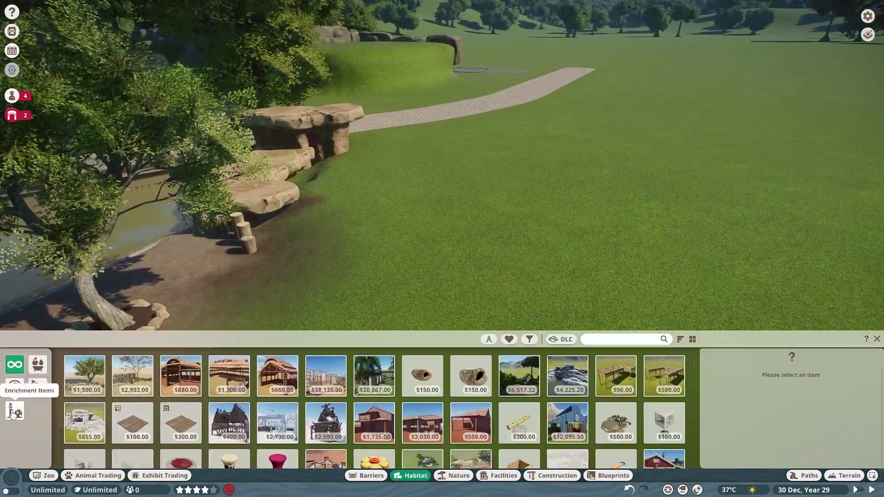
scroll(269, 427, "up", 2)
- Stand Climbable Log 4m posts in a row on the grass and duplicate four into eight
left_click(298, 415)
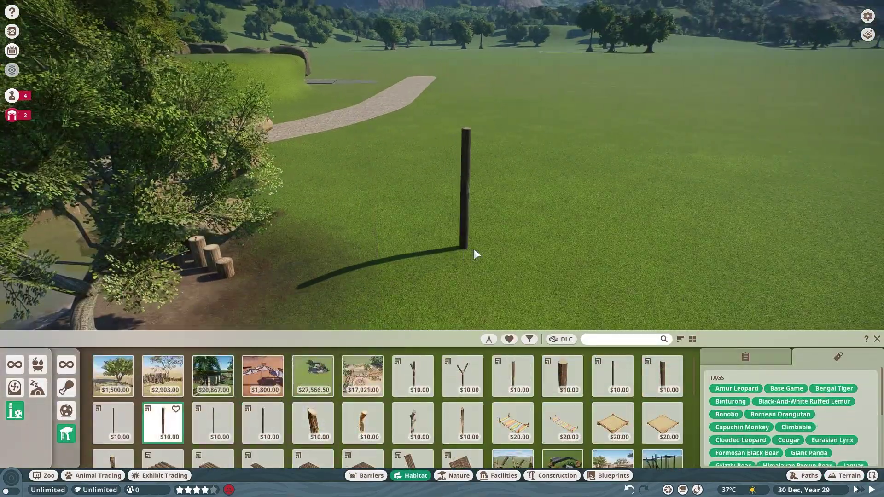
left_click(449, 271)
scroll(452, 279, "up", 3)
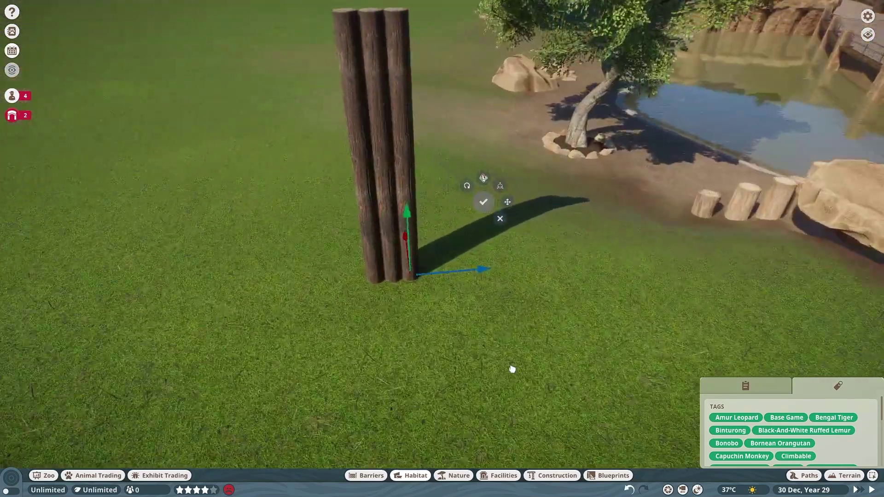
left_click(515, 333)
left_click(395, 296)
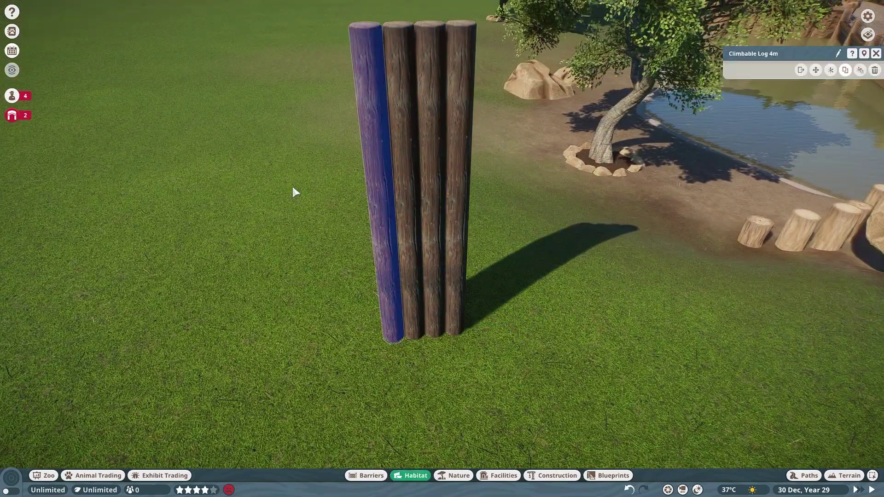
key("ctrl+d")
- Sink individual logs to staggered heights, then duplicate the whole row into a second row
left_click(434, 148)
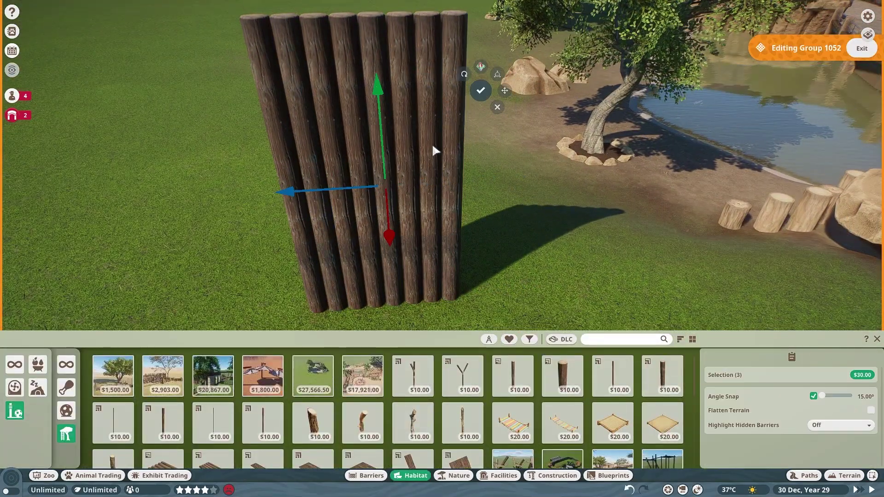
left_click(364, 89)
left_click(430, 238)
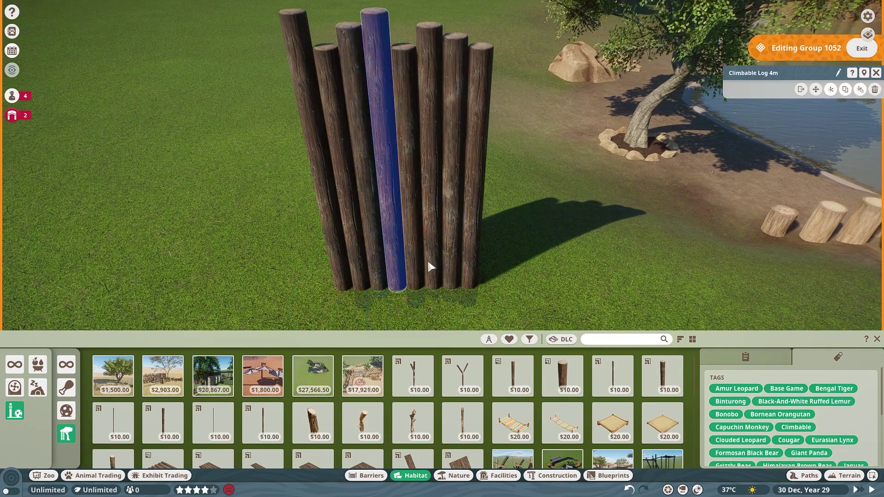
left_click(330, 200)
key("ctrl+d")
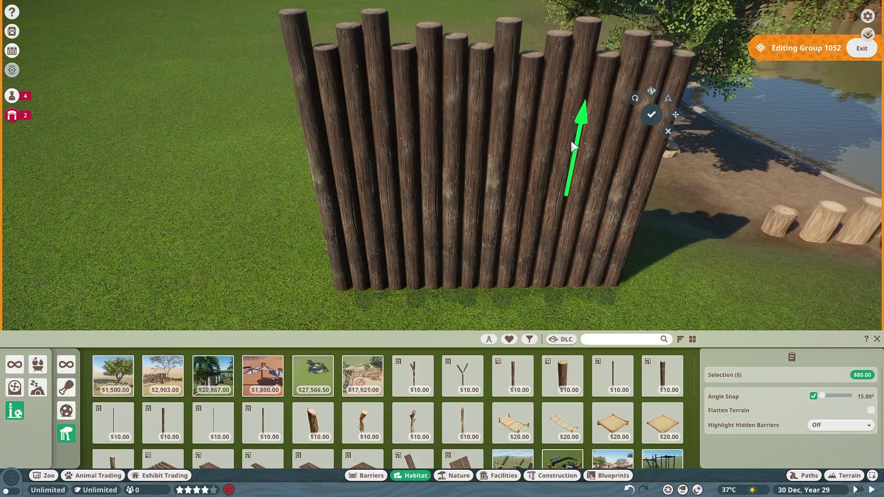
left_click_drag(462, 249, 467, 251)
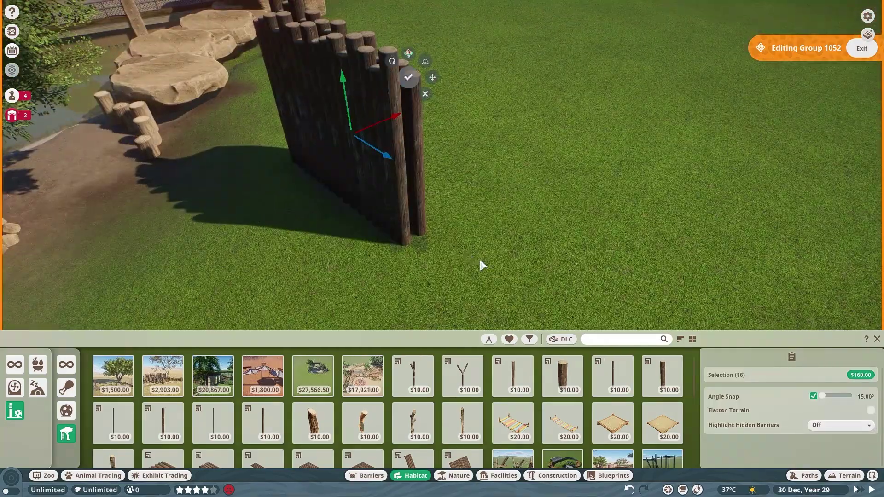
- Place gutter pieces along the log wall's base and check their colour options
left_click(482, 265)
left_click(621, 339)
type("gutter")
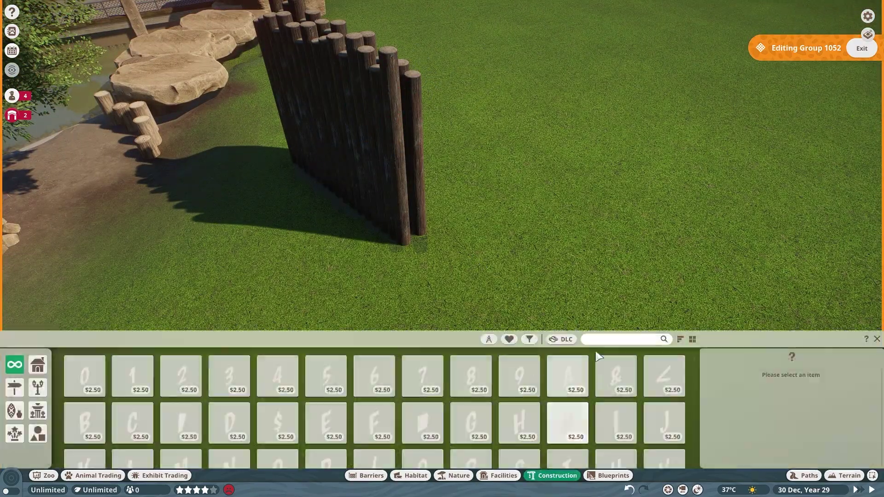
left_click(477, 271)
scroll(485, 251, "up", 5)
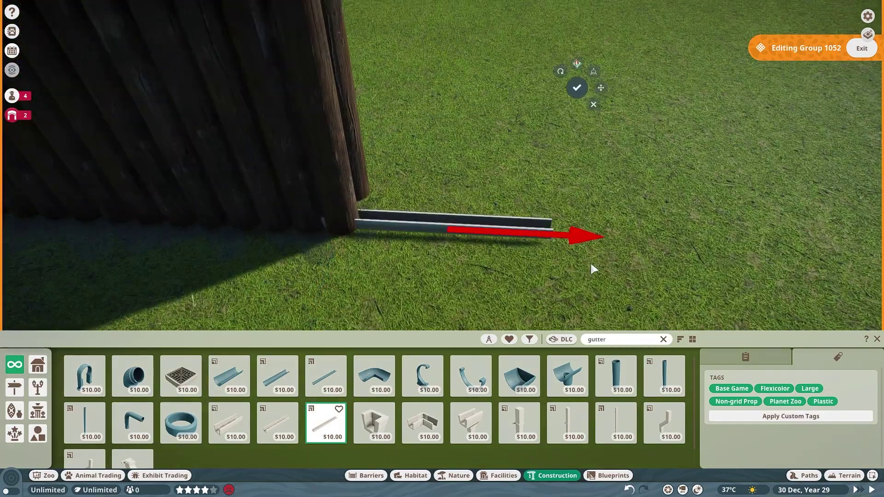
left_click_drag(496, 142, 456, 122)
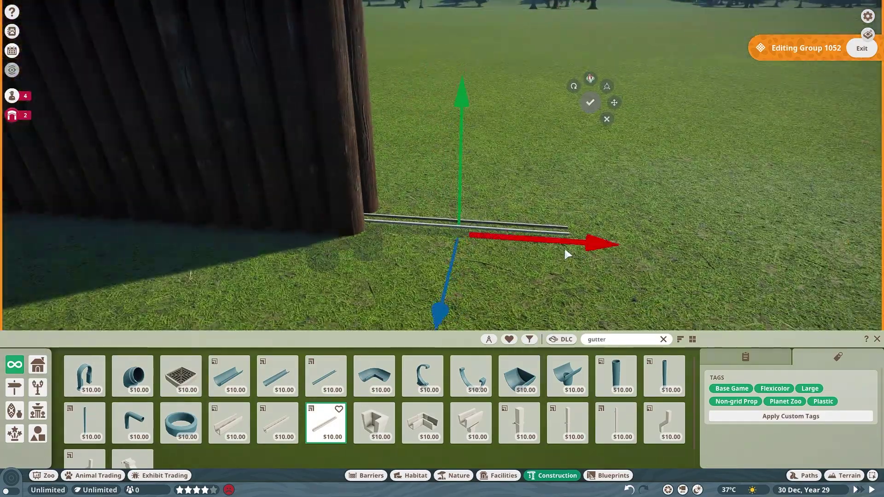
left_click(677, 239, "ctrl")
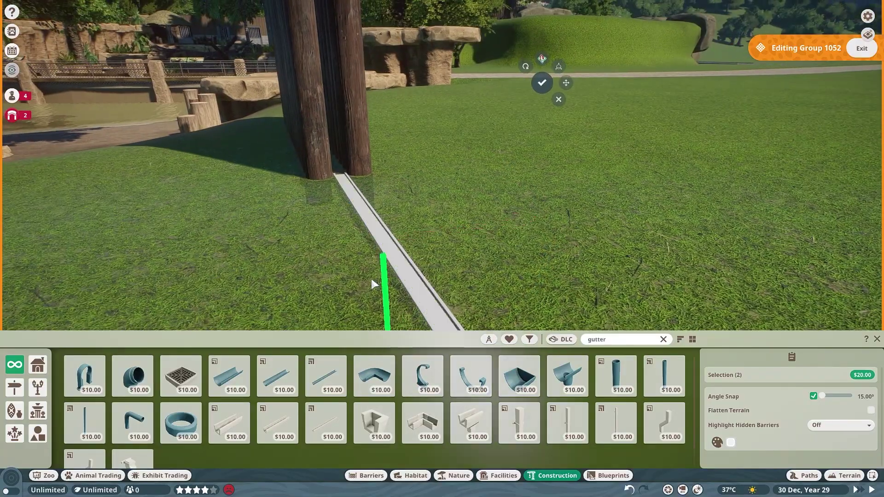
left_click(375, 282)
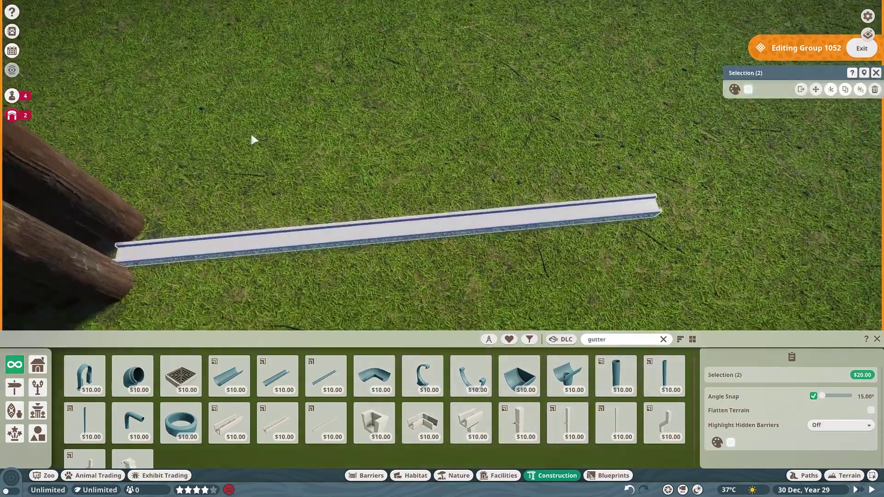
left_click(750, 90)
left_click(770, 237)
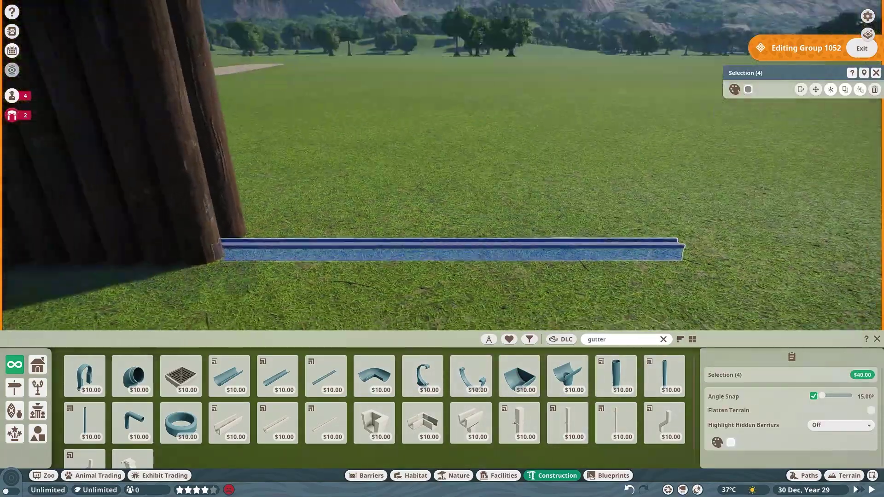
type("rod")
- Search 'rod' and position Painted Metal Rod Thin pieces into a U-shaped frame by the wall
left_click(269, 242)
key("n")
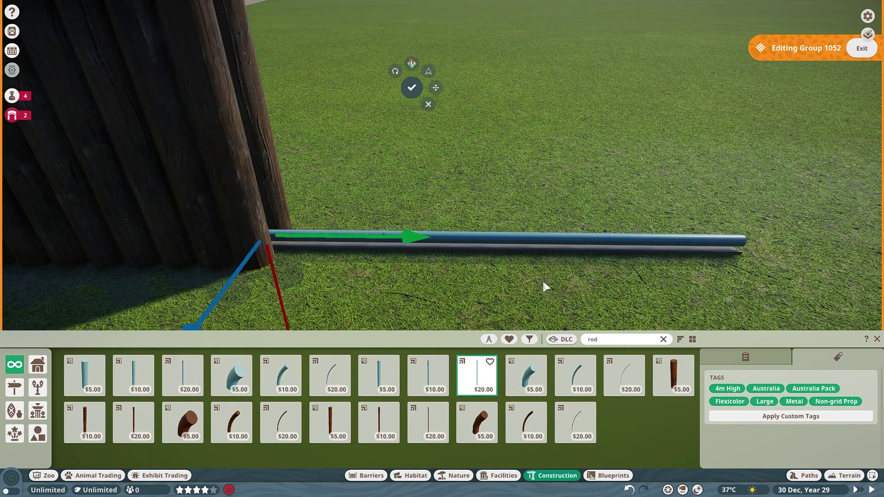
key("n")
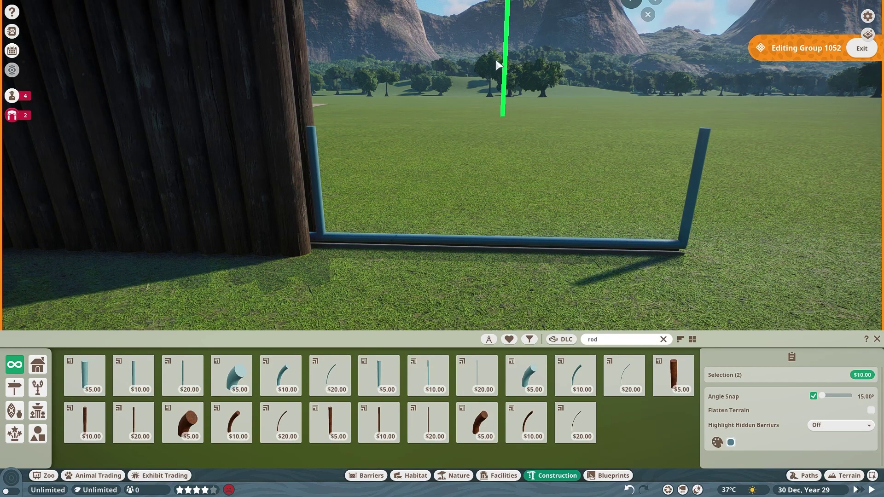
- Back out of path mode and select the rod frame for piece editing
key("p")
key("Escape")
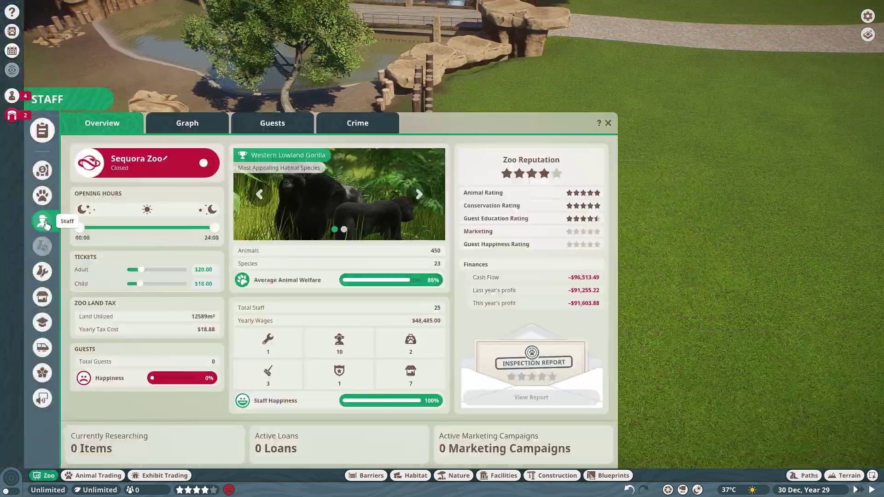
key("Escape")
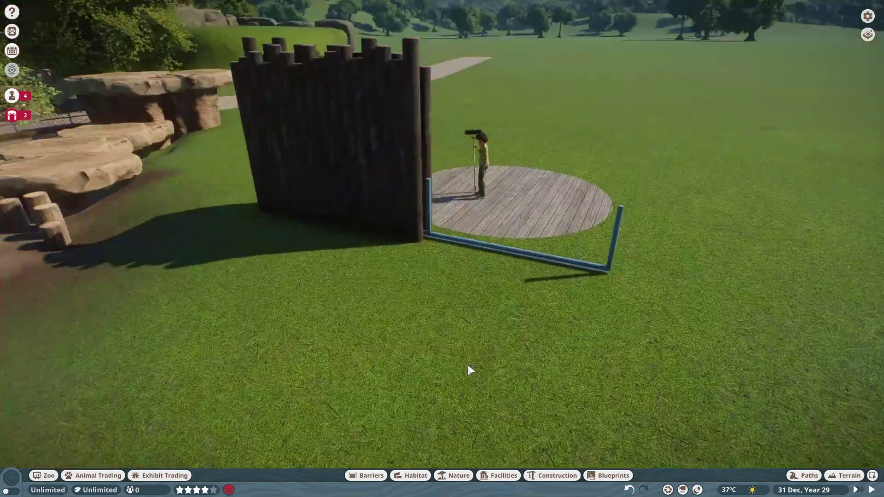
left_click(601, 257)
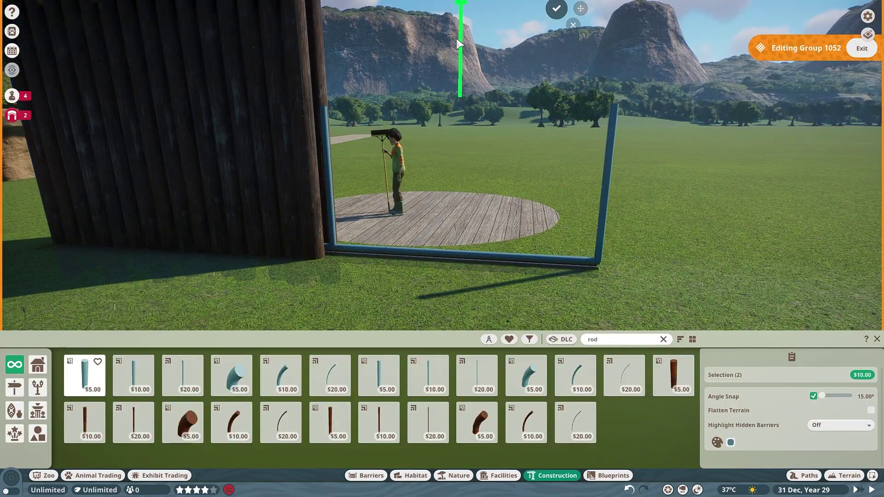
- Copy rods into top rail, cross rails and centre post, then Split Selection From Group
left_click(541, 263)
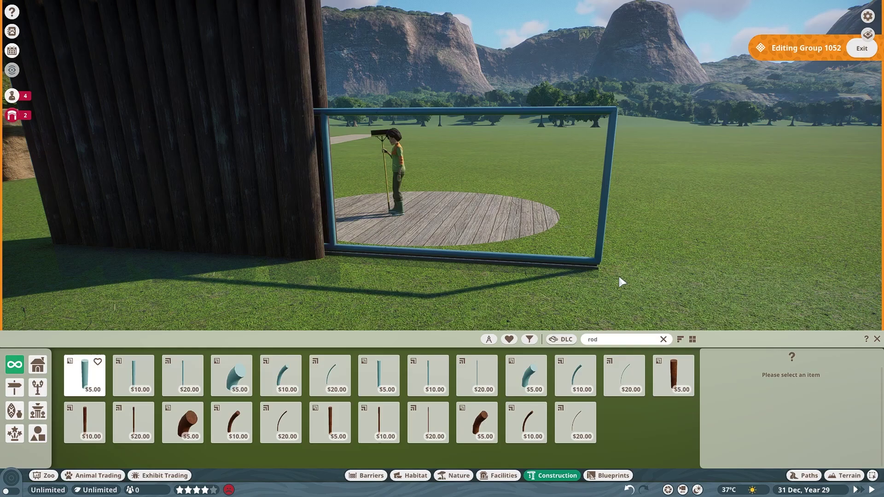
left_click(571, 231)
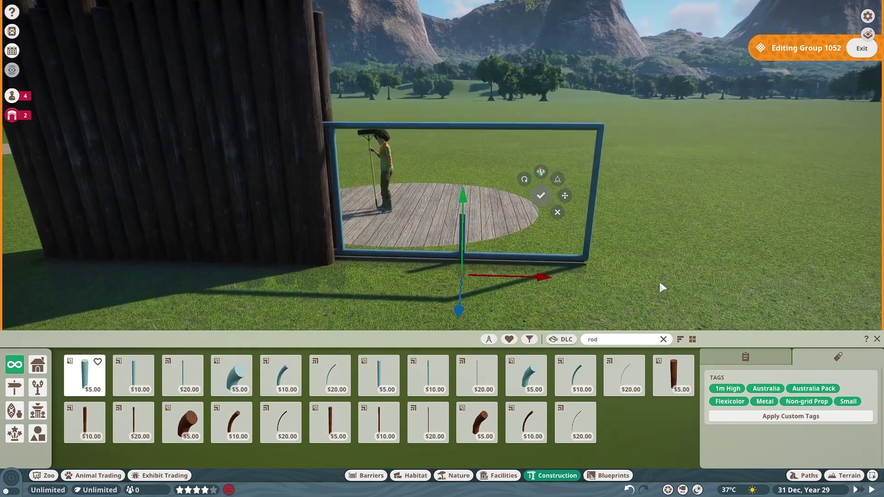
left_click(311, 274)
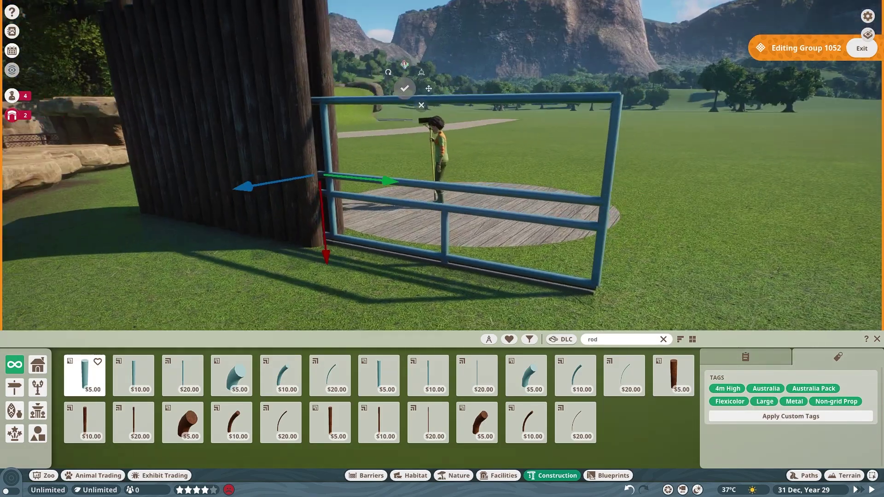
left_click(474, 256, "shift")
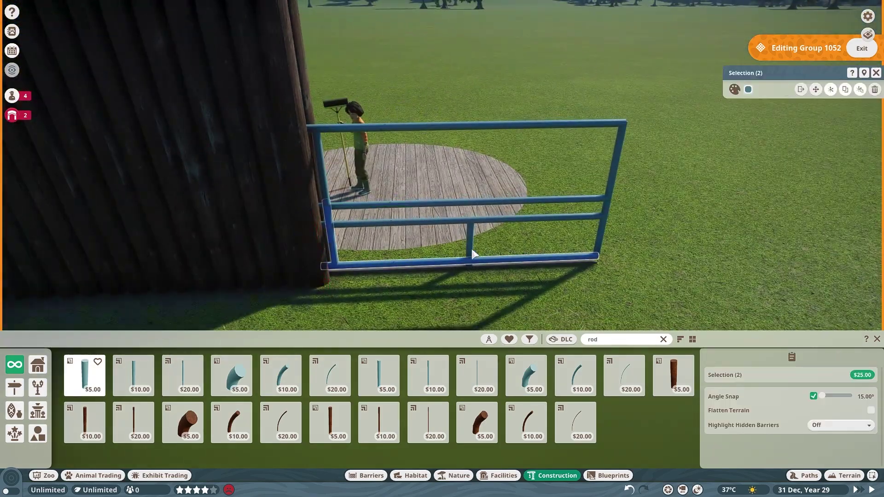
left_click(801, 92)
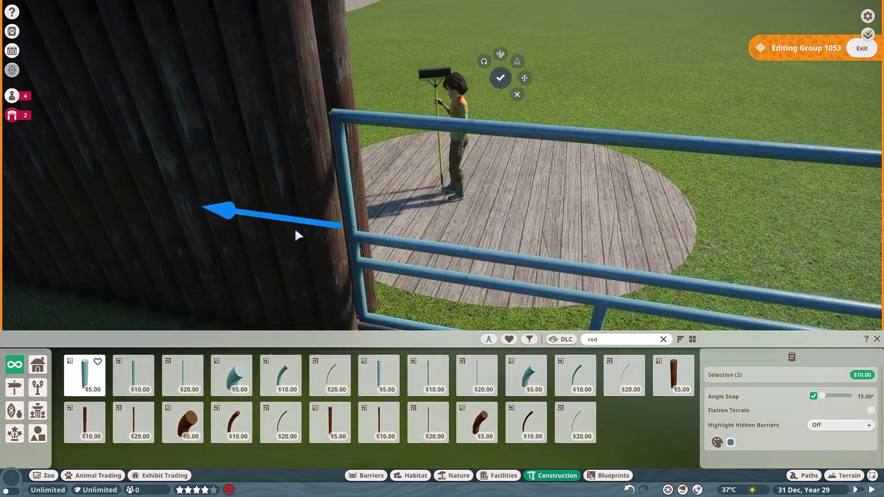
scroll(716, 215, "down", 3)
- Apply the dark grey 464646 colour and snap a Mesh Fence Panel 4m x 2m into the frame
left_click(734, 89)
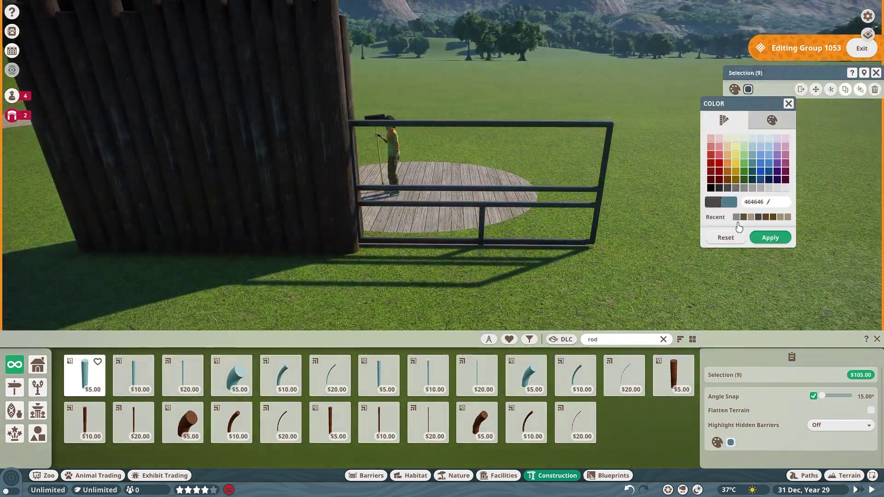
left_click(487, 242)
scroll(550, 282, "up", 2)
left_click(662, 340)
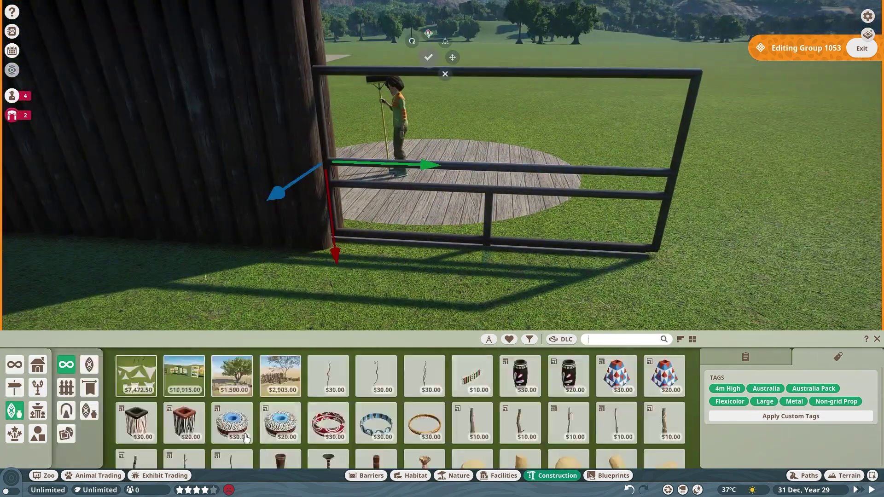
left_click(375, 421)
left_click(334, 254)
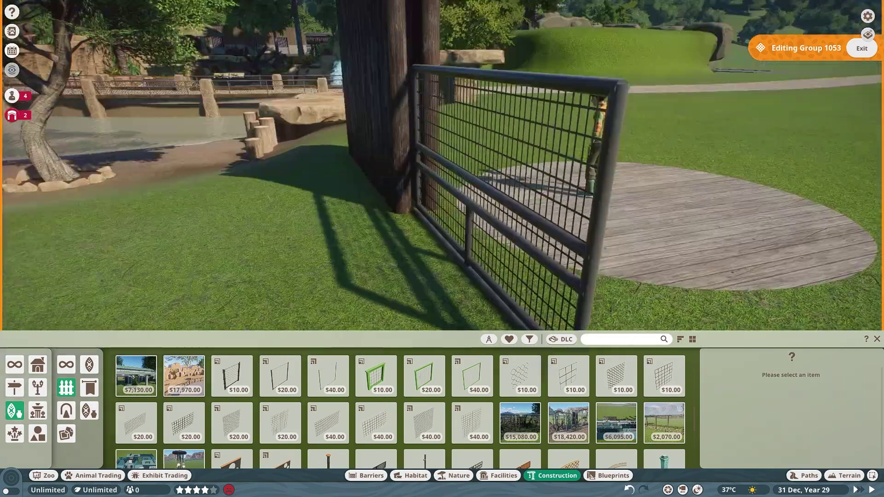
left_click_drag(378, 82, 464, 240)
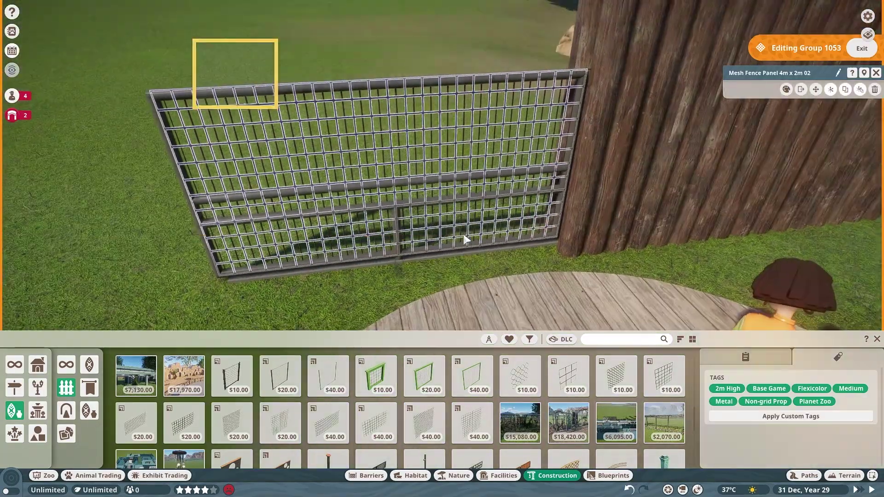
- Fine-position the mesh panel within the gate using selection and the move gizmo
left_click(343, 151)
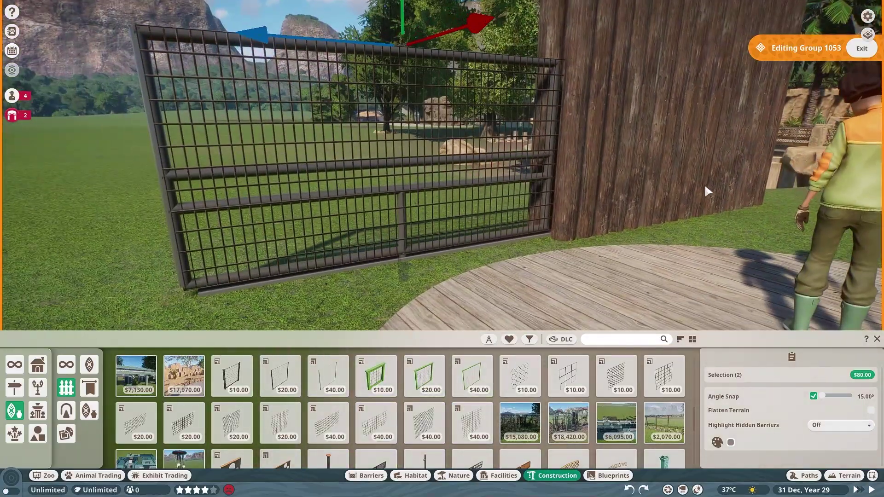
left_click(704, 184)
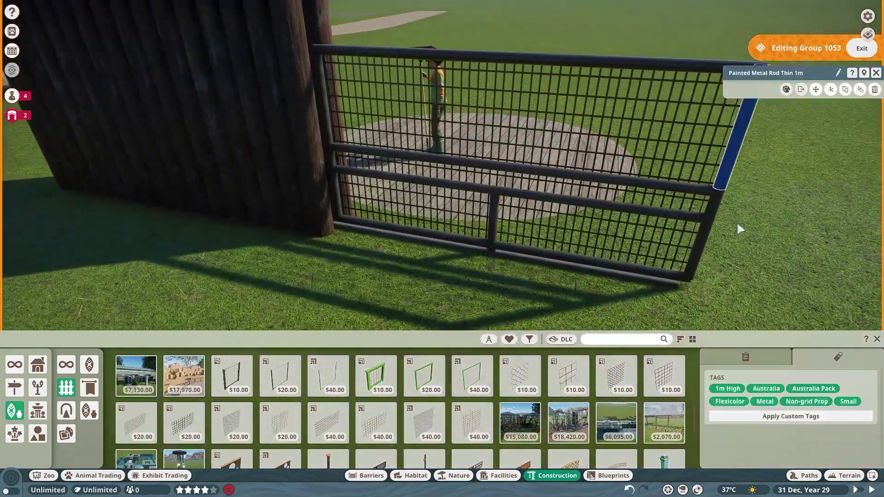
left_click(314, 150)
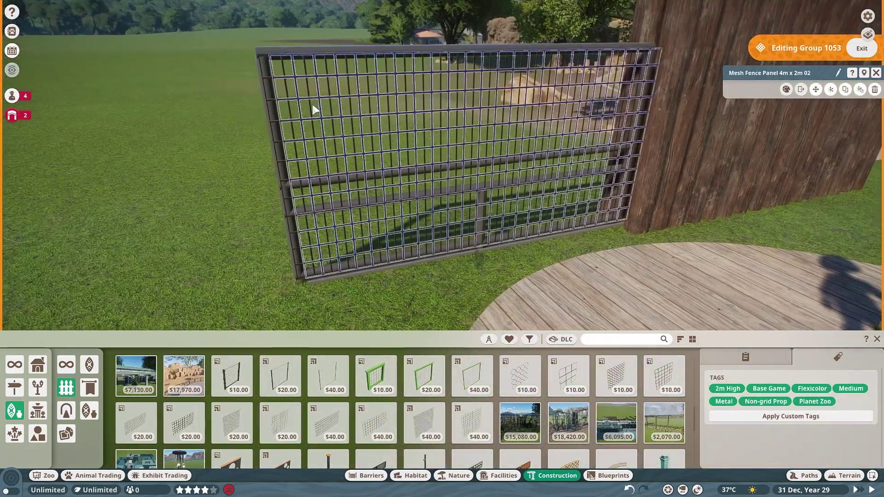
left_click(356, 89)
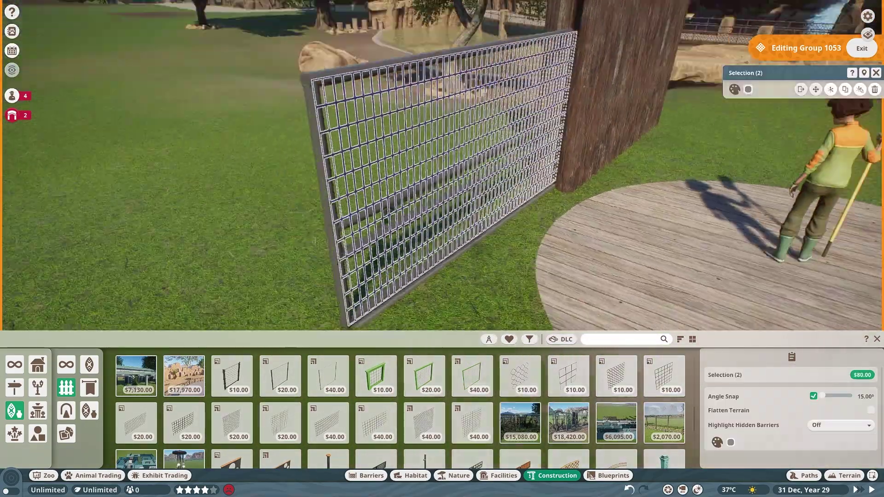
left_click(561, 252)
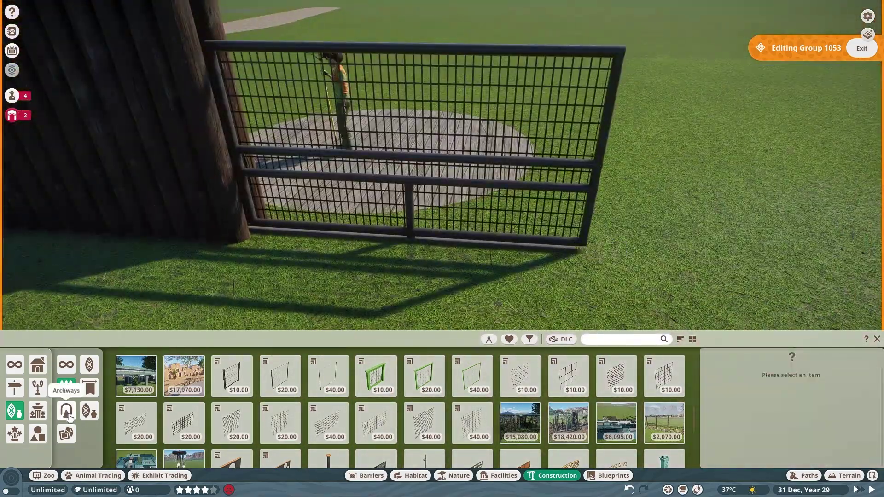
- Set a small rounded block fitting at the fence base, filtering the catalogue to Europe Pack pieces
left_click(91, 391)
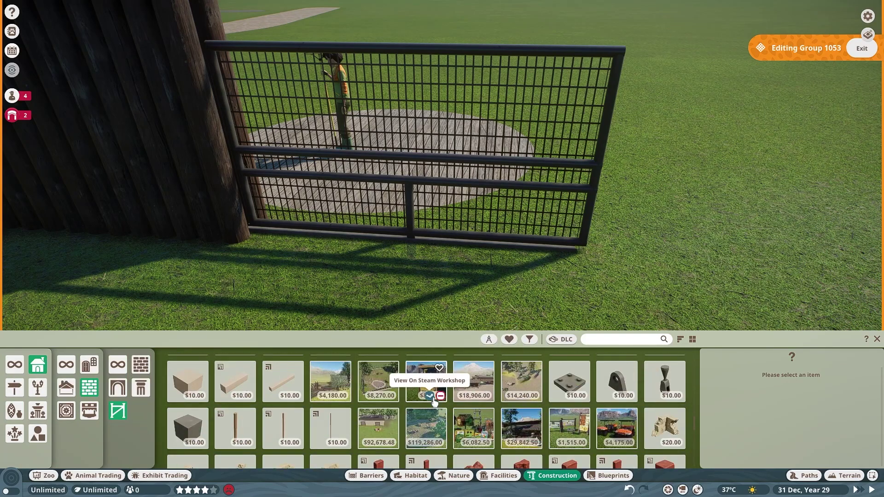
scroll(534, 397, "down", 5)
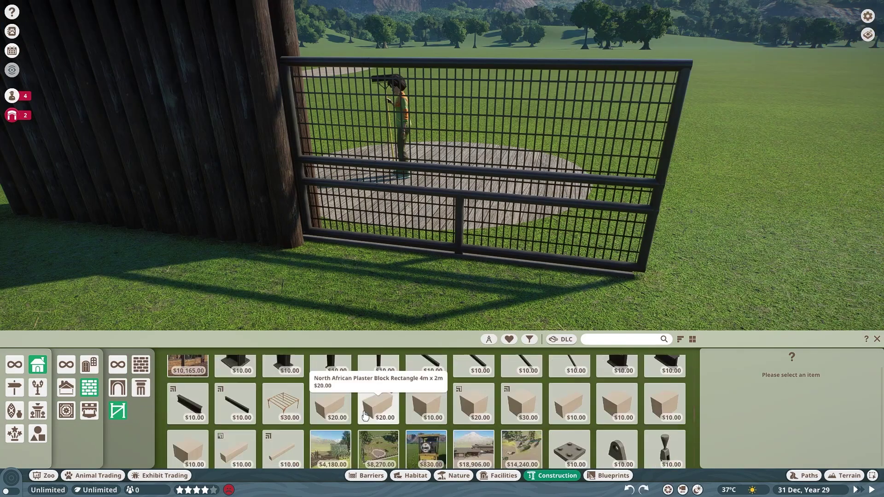
left_click(664, 373)
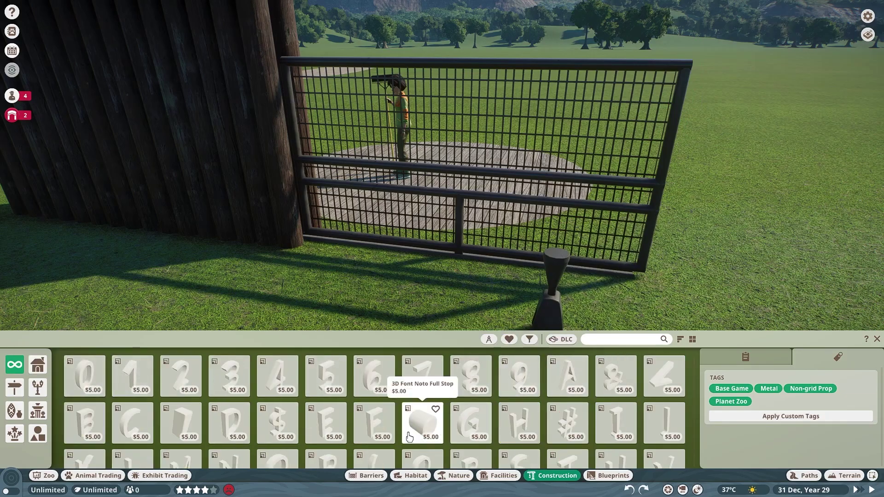
left_click(424, 422)
left_click(628, 270)
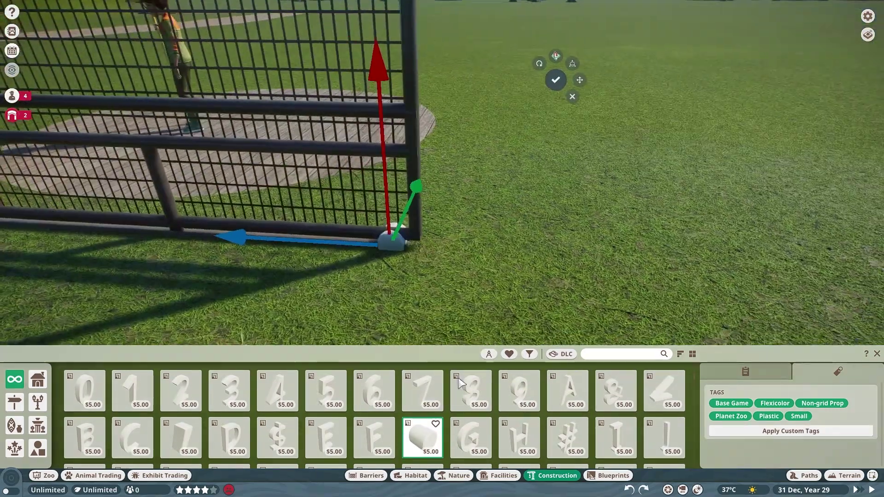
left_click(529, 353)
left_click(456, 316)
scroll(471, 416, "down", 3)
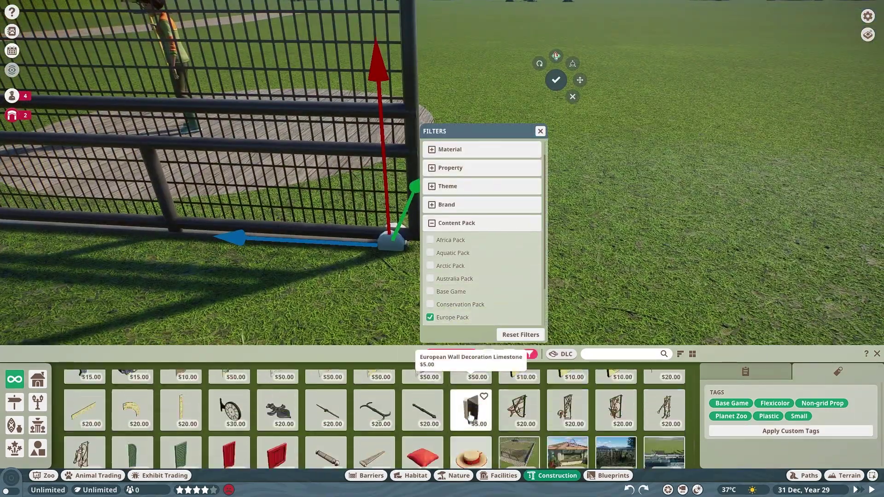
scroll(387, 415, "down", 3)
left_click(326, 427)
left_click_drag(496, 317, 606, 292)
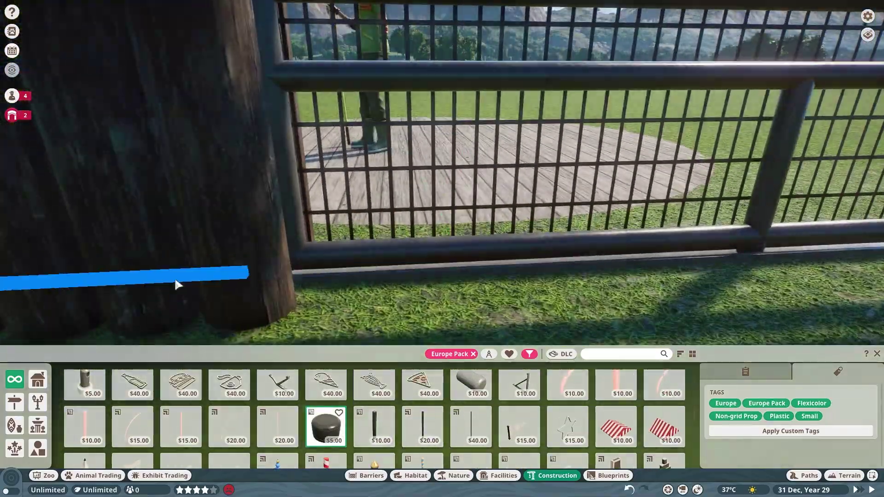
key("Escape")
- Edit the fence-and-wall group and duplicate the log wall section
left_click(377, 238)
double_click(376, 238)
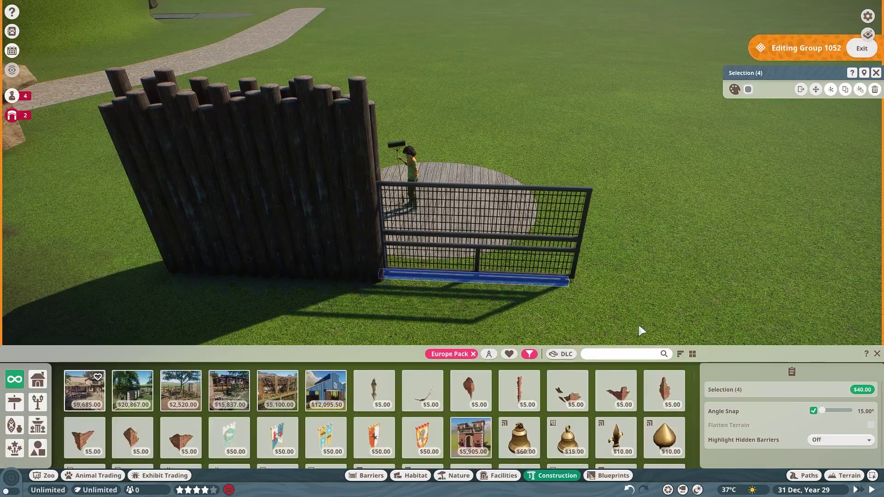
left_click(524, 282)
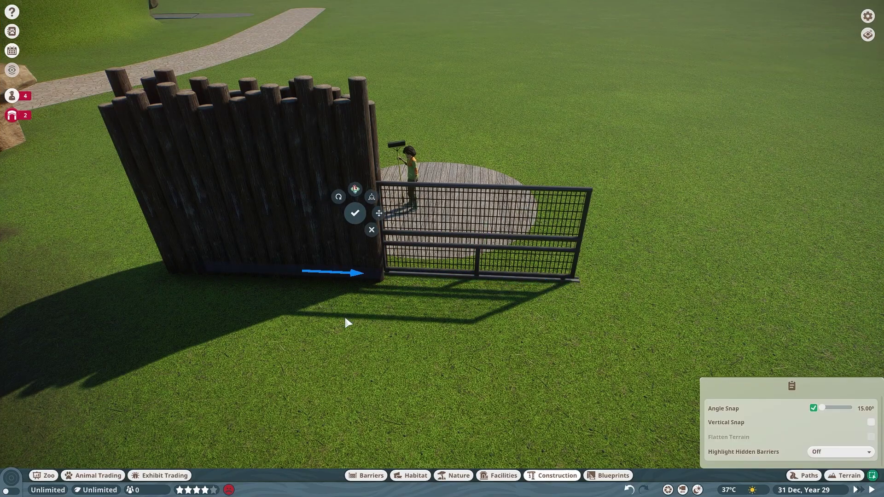
- Move the log wall copy to the gate's right behind the rock platform and confirm its placement
left_click_drag(200, 211, 658, 300)
scroll(471, 327, "down", 3)
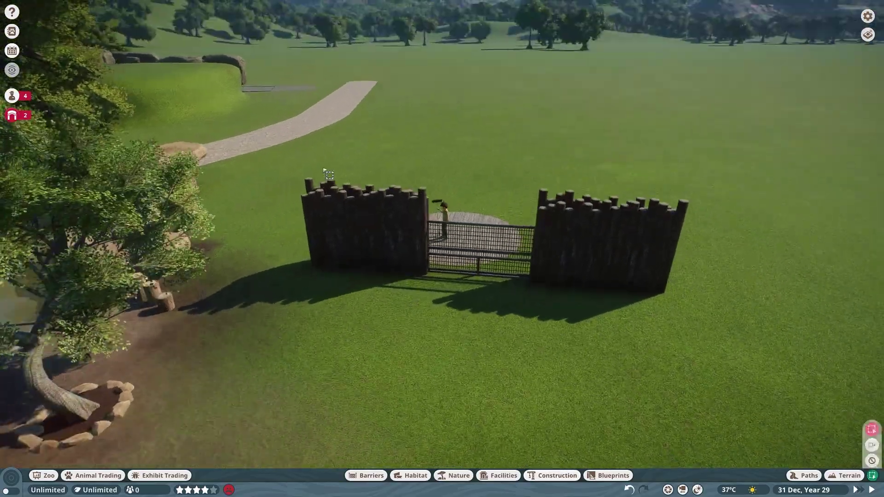
left_click(617, 233)
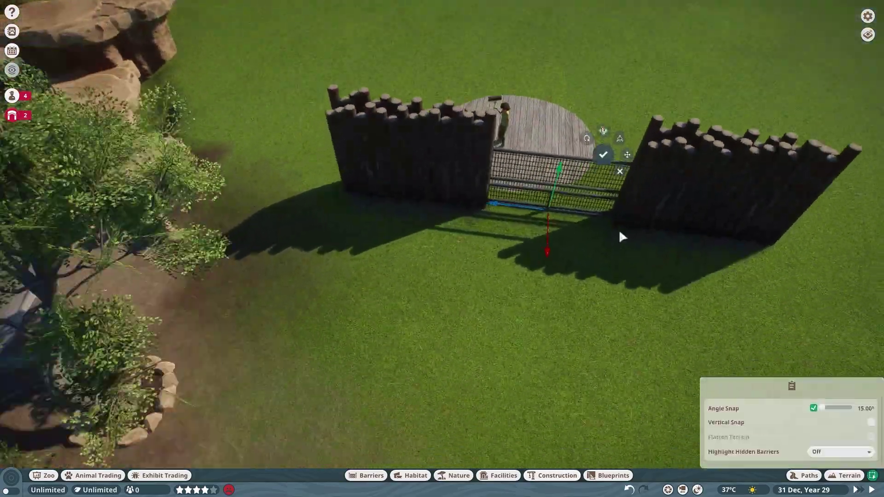
key("e")
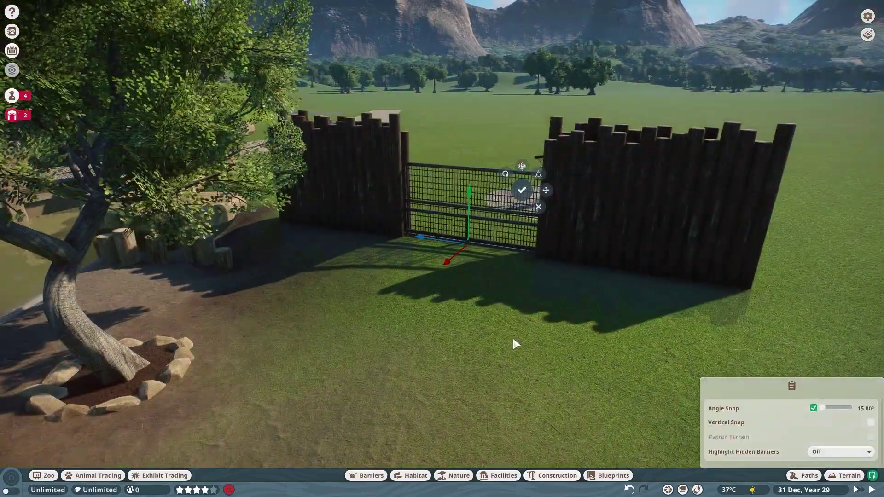
key("e")
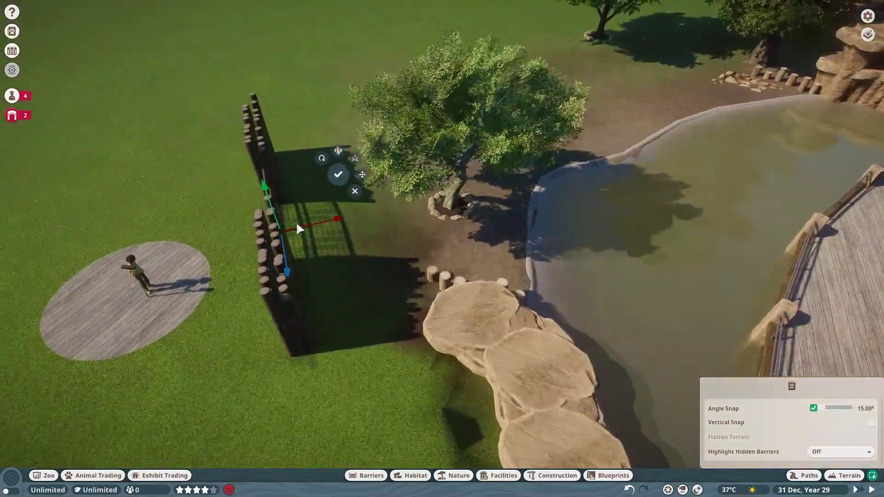
scroll(339, 275, "up", 3)
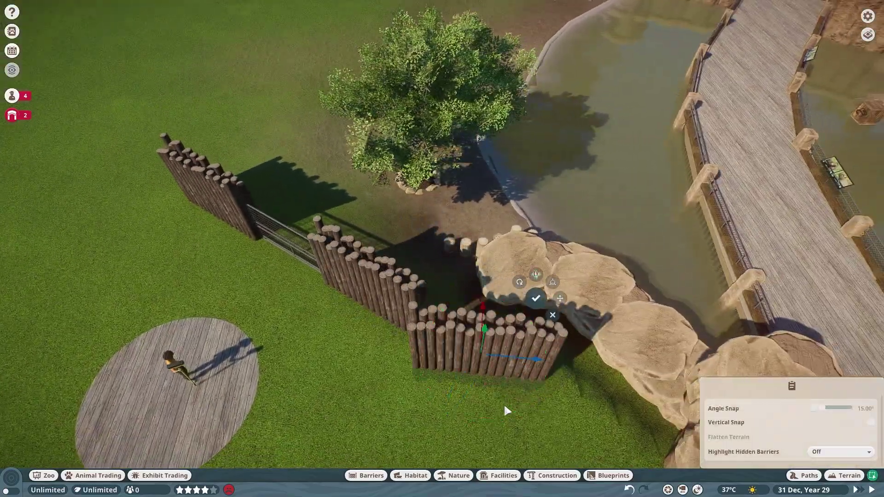
key("e")
scroll(312, 236, "up", 3)
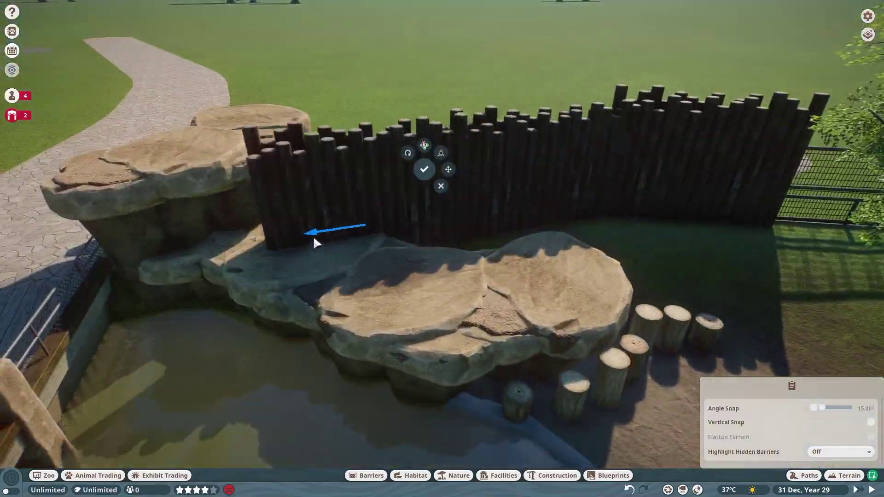
key("e")
left_click(513, 148)
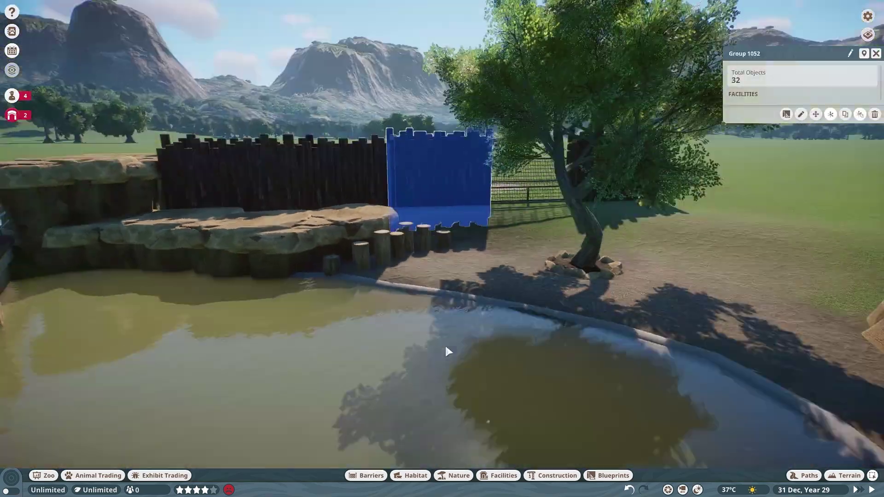
scroll(491, 299, "down", 5)
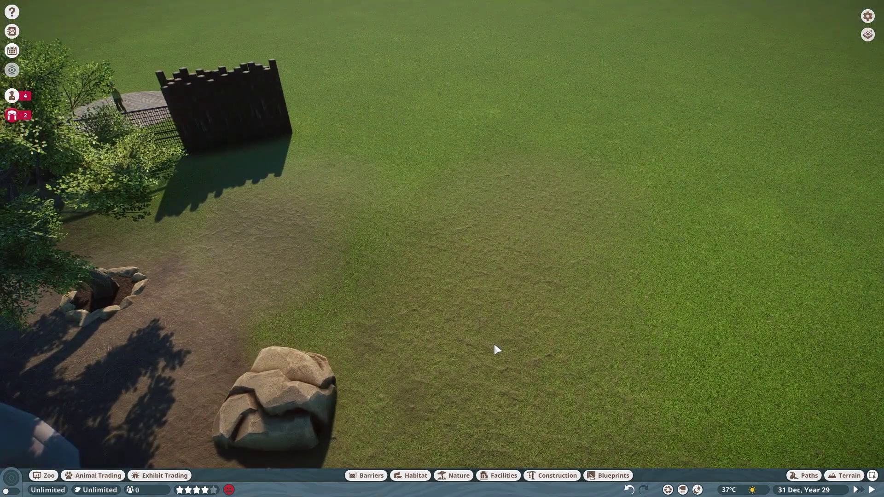
- Browse Elephant Fencing Set I and Wood / Metal Fence Pack blueprints, then cancel the preview
left_click(553, 475)
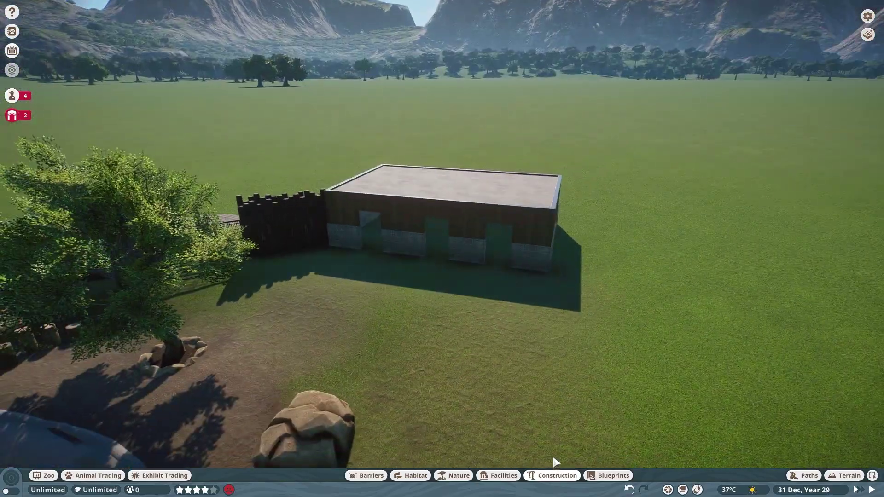
left_click(613, 475)
scroll(317, 432, "down", 1)
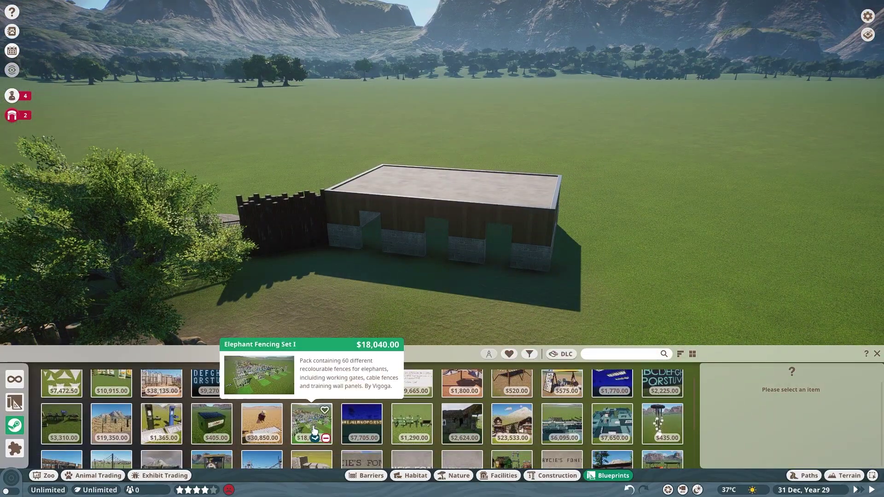
left_click(314, 424)
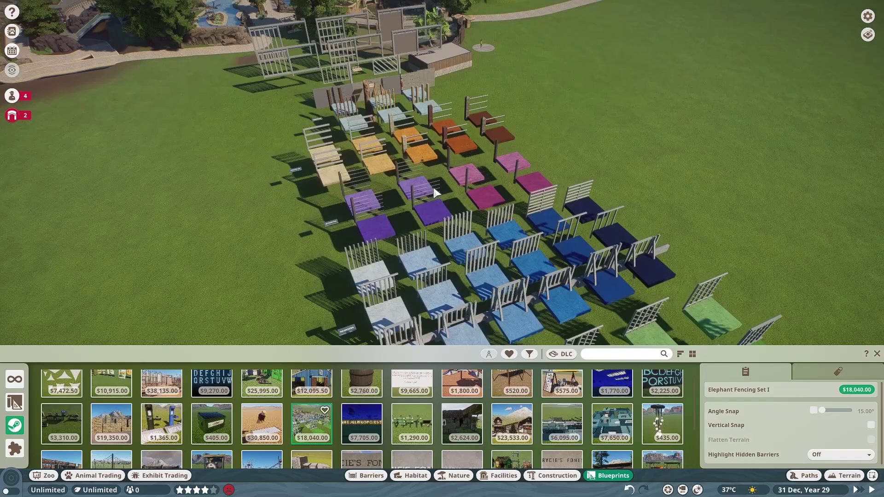
scroll(404, 422, "down", 1)
left_click(361, 445)
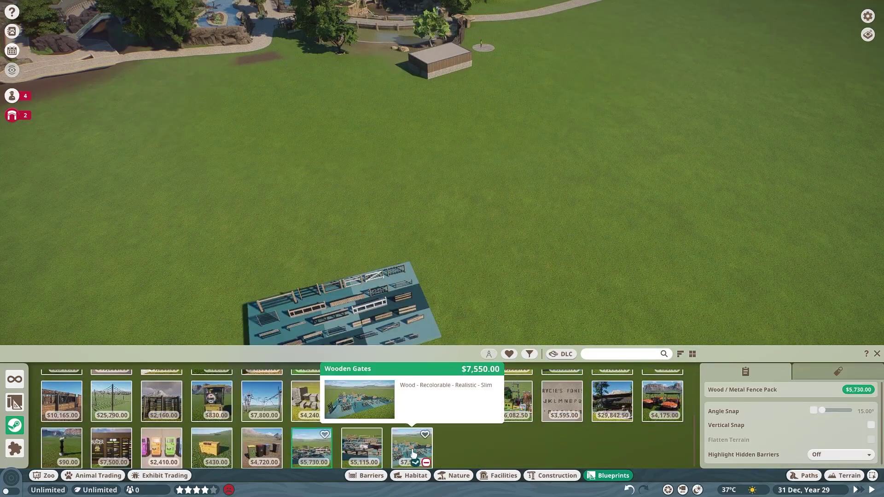
scroll(460, 265, "up", 5)
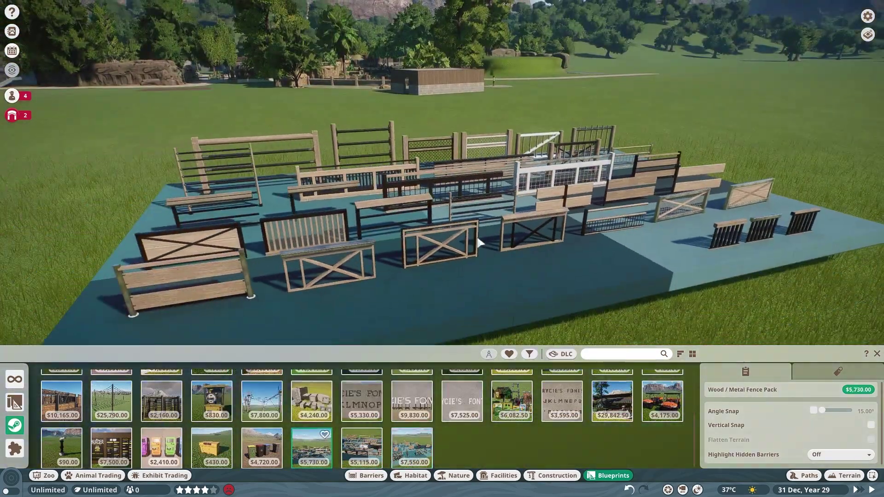
right_click(479, 242)
scroll(500, 414, "up", 1)
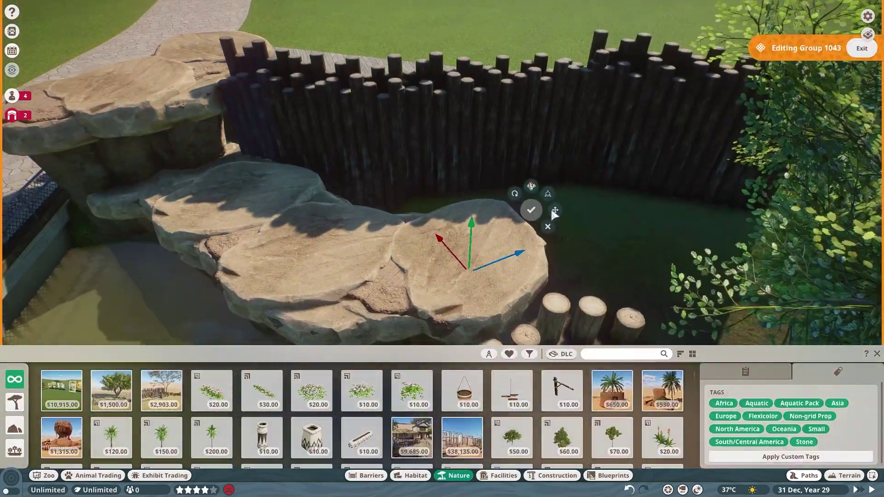
- Drag the rock out onto the grass and set dirt-patch props on the rock platforms
left_click_drag(554, 211, 502, 232)
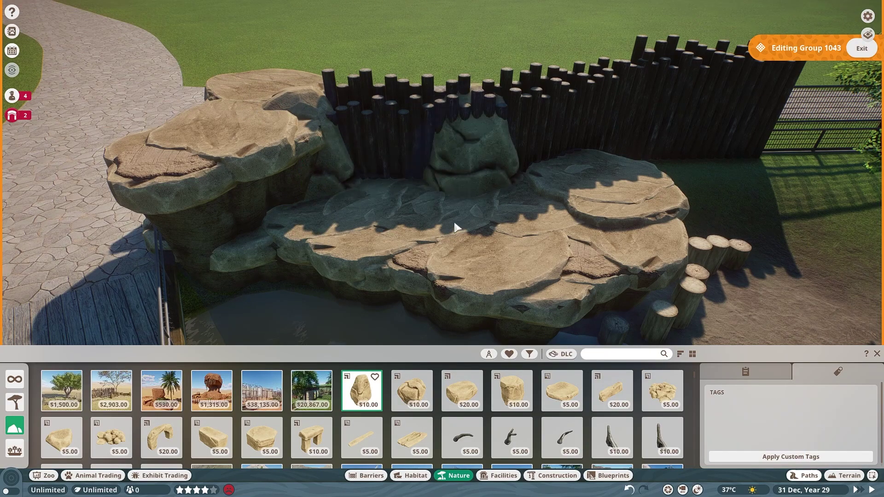
scroll(351, 388, "down", 2)
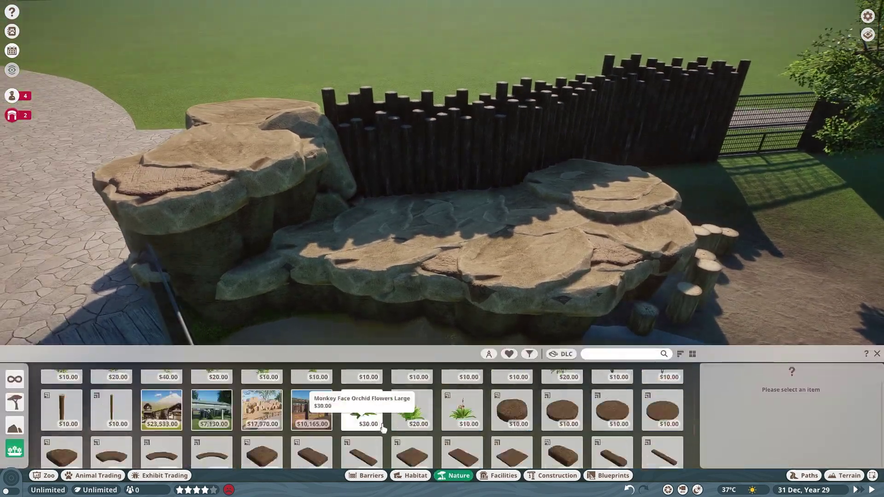
left_click(607, 396)
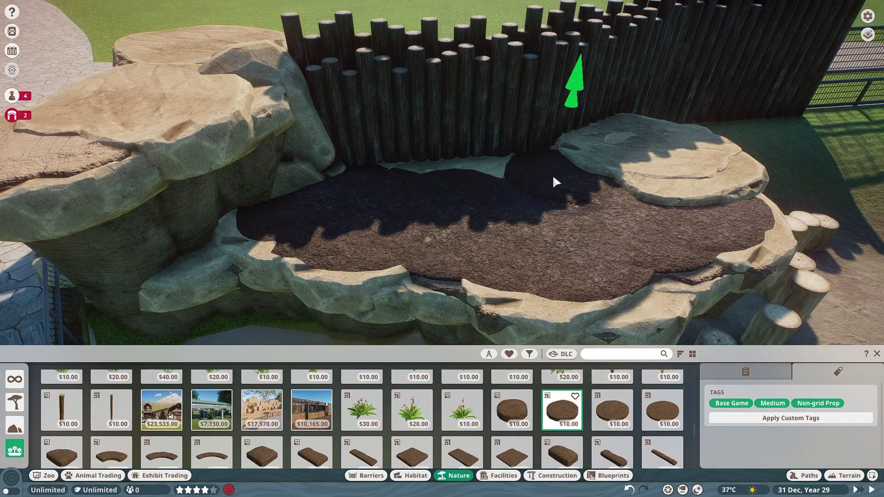
key("q")
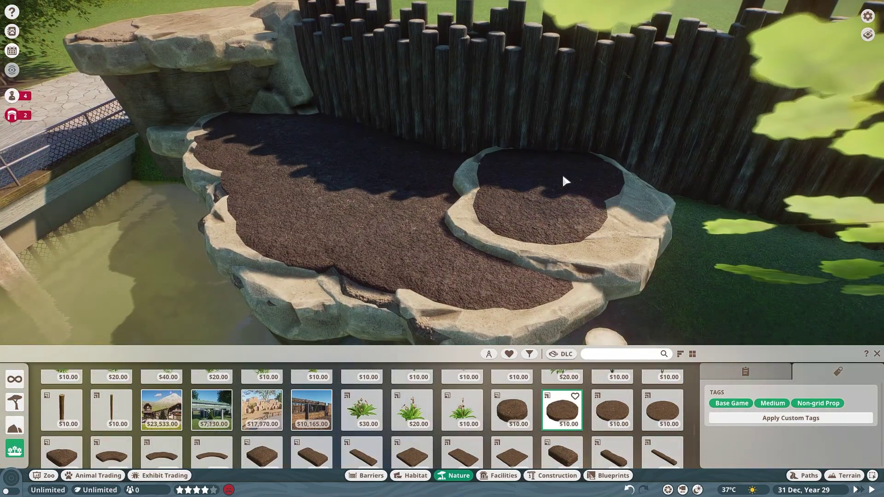
left_click(579, 215)
key("q")
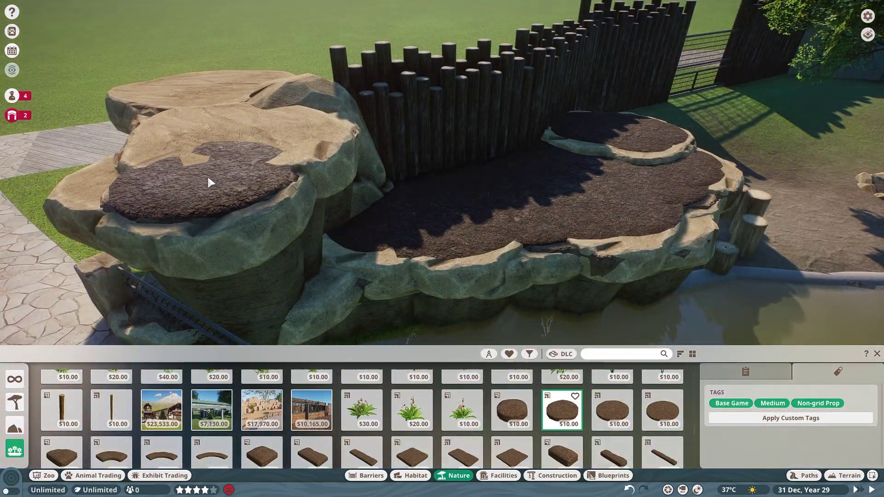
key("q")
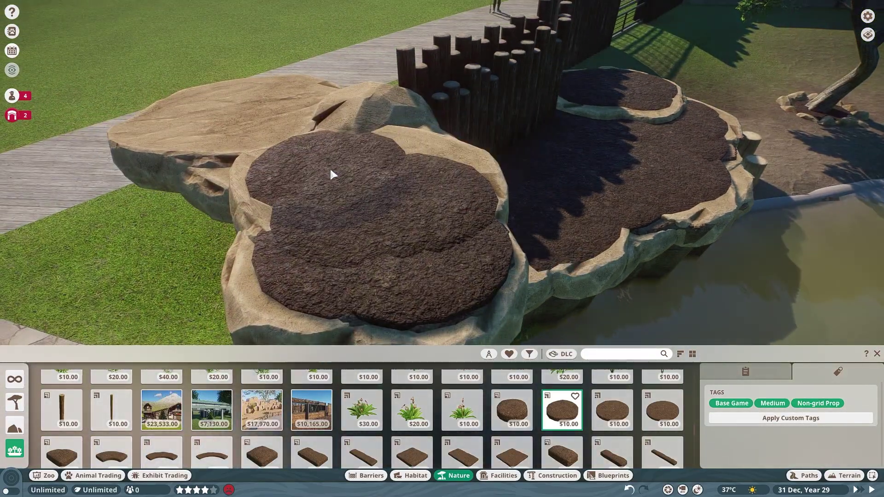
- Swing across the pool and choose the brown dirt ground paint in Terrain tools
key("Escape")
scroll(519, 177, "down", 5)
key("w")
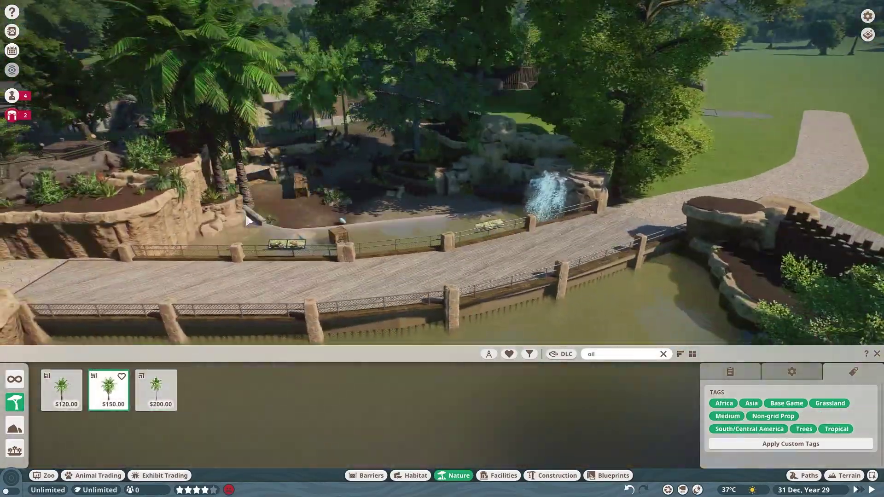
key("Escape")
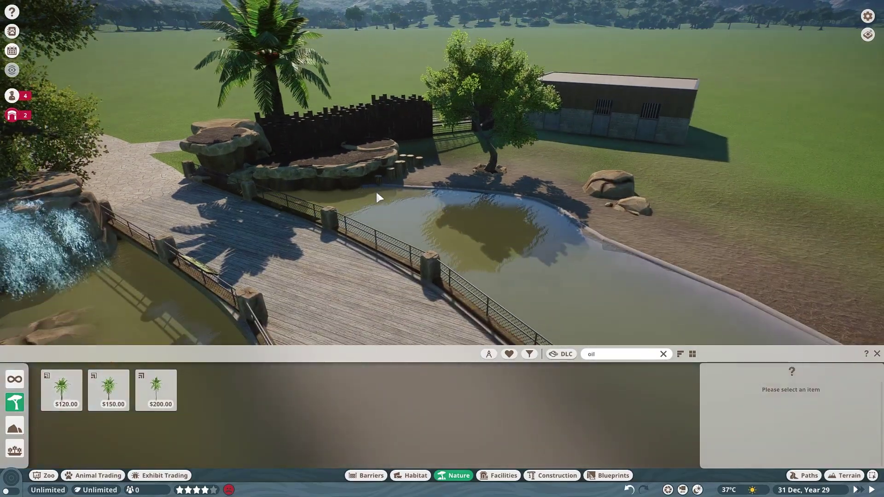
key("e")
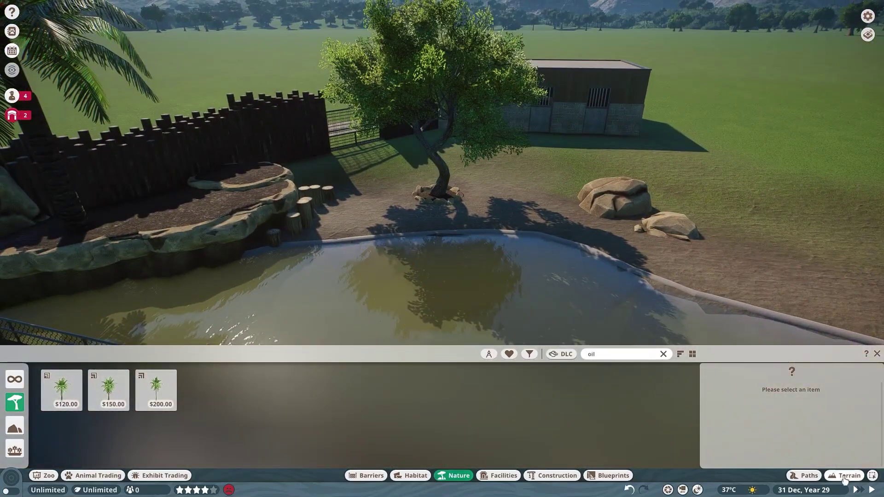
left_click(845, 476)
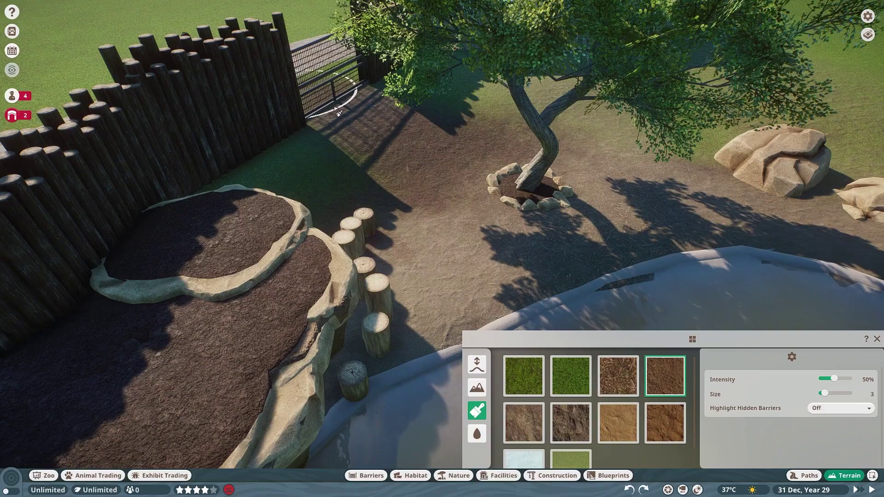
left_click(664, 375)
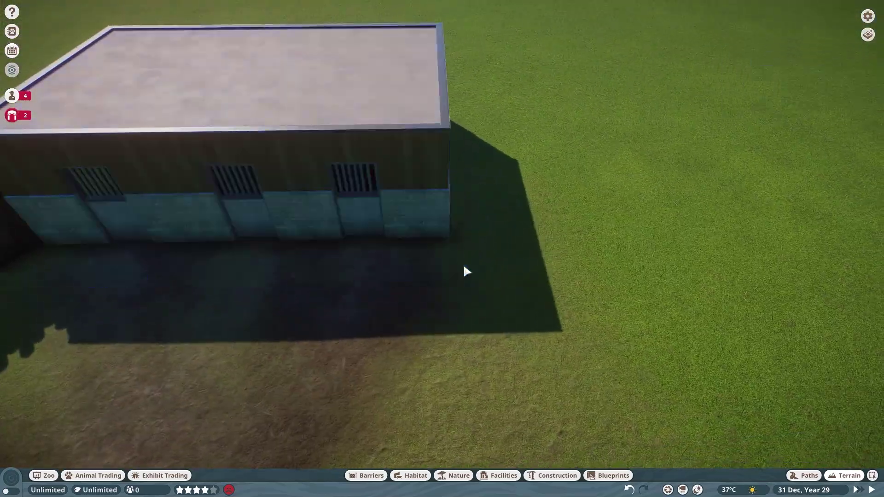
- Select the stable's right section and roof group and start repositioning them
left_click(636, 285)
left_click_drag(635, 285, 579, 286)
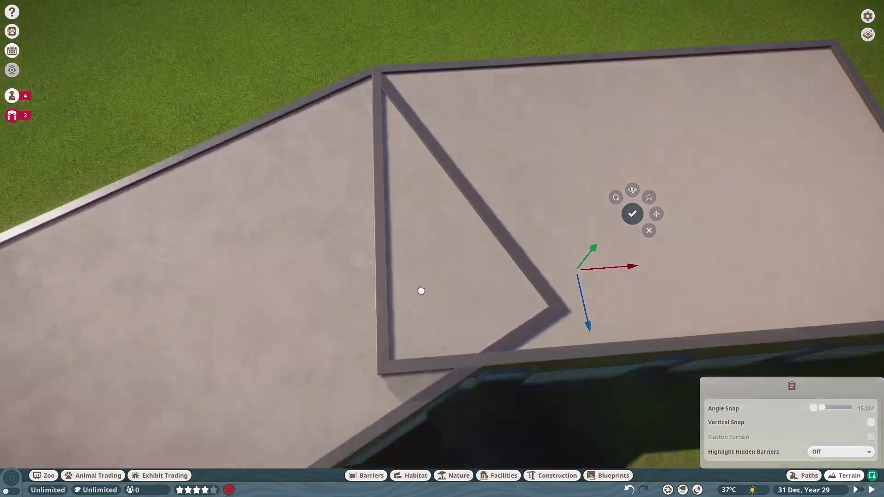
scroll(658, 281, "up", 3)
left_click(657, 282)
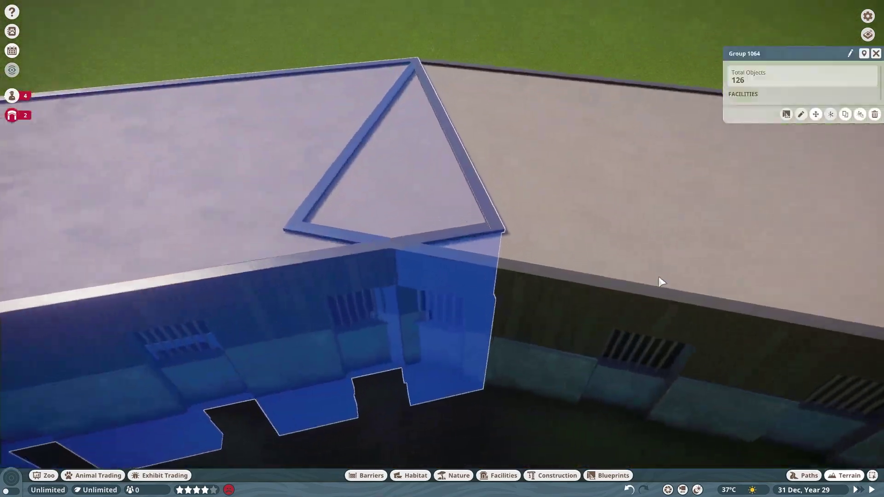
key("m")
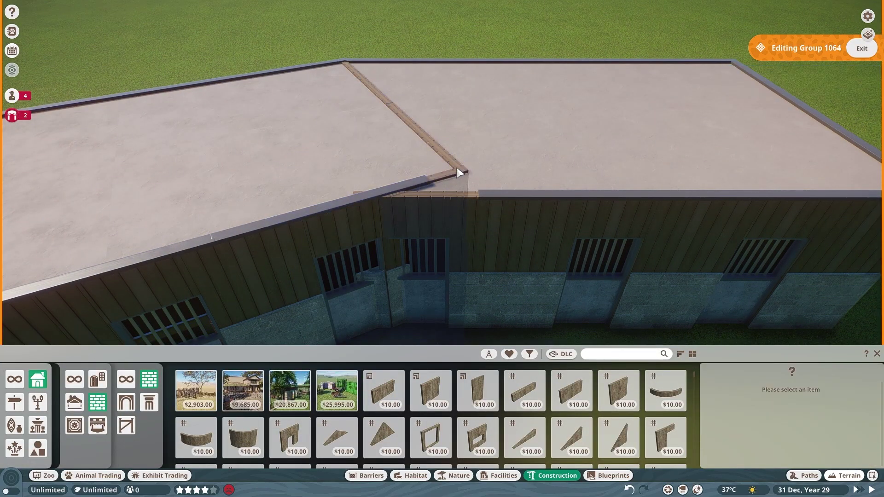
- Slide a Breeze Block Wall Panel left over the stable doorway
left_click(399, 201)
scroll(401, 236, "up", 3)
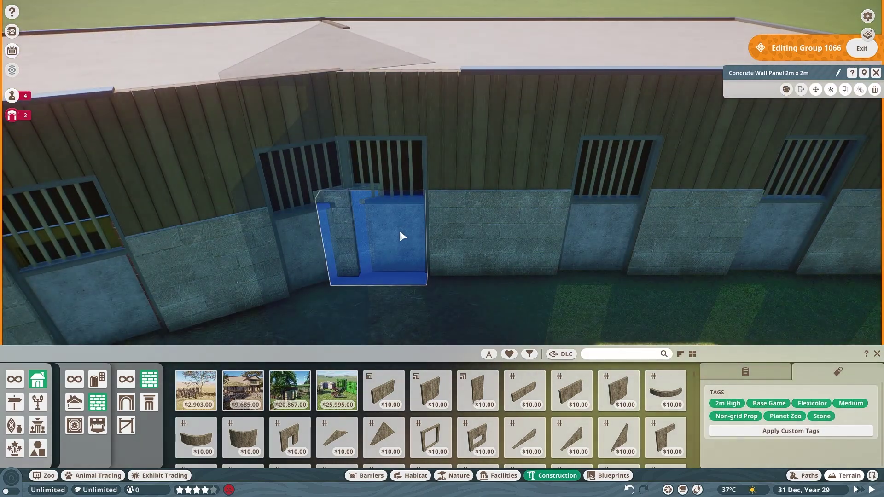
left_click(456, 250)
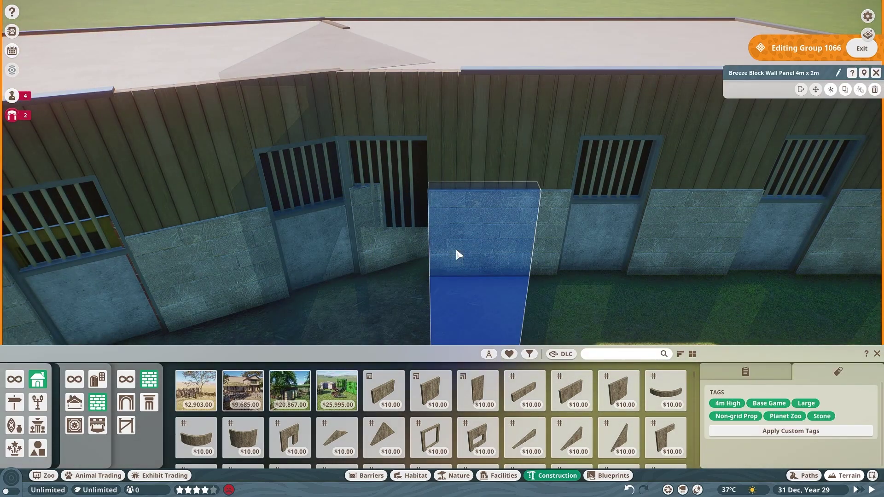
left_click_drag(456, 250, 348, 356)
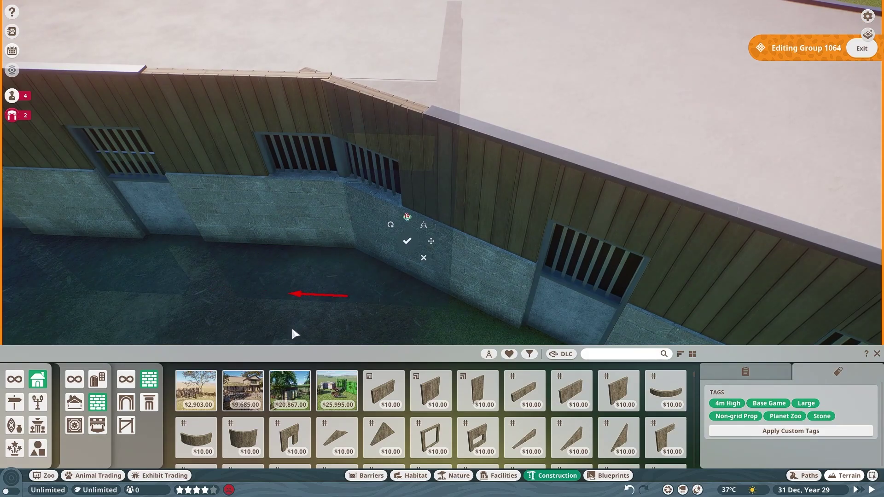
left_click(291, 326)
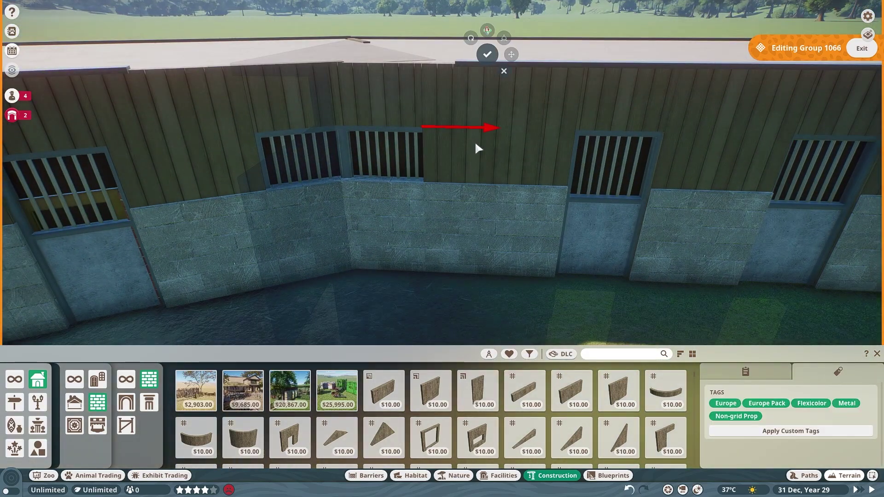
scroll(510, 193, "down", 3)
scroll(525, 207, "up", 5)
- Check the beam, window bars, roof trim and roof piece, then leave group editing
left_click(499, 114)
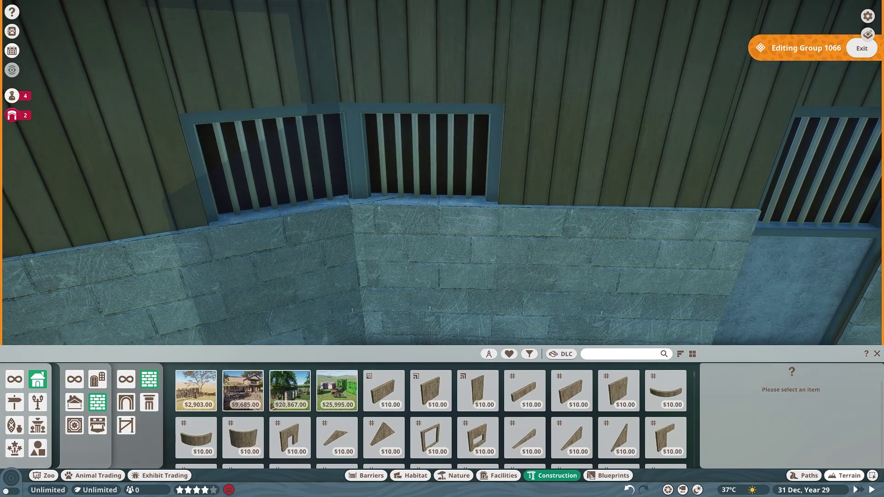
left_click(449, 181)
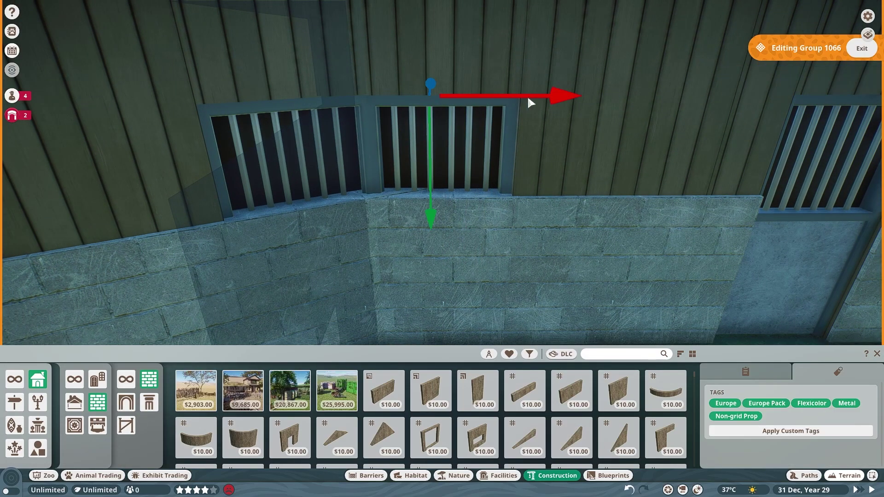
key("Escape")
scroll(433, 185, "down", 5)
scroll(159, 194, "up", 3)
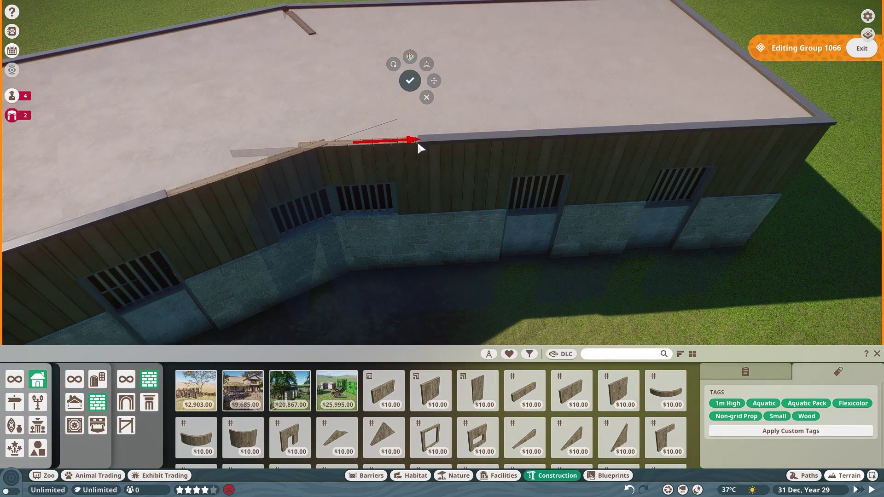
left_click(311, 157)
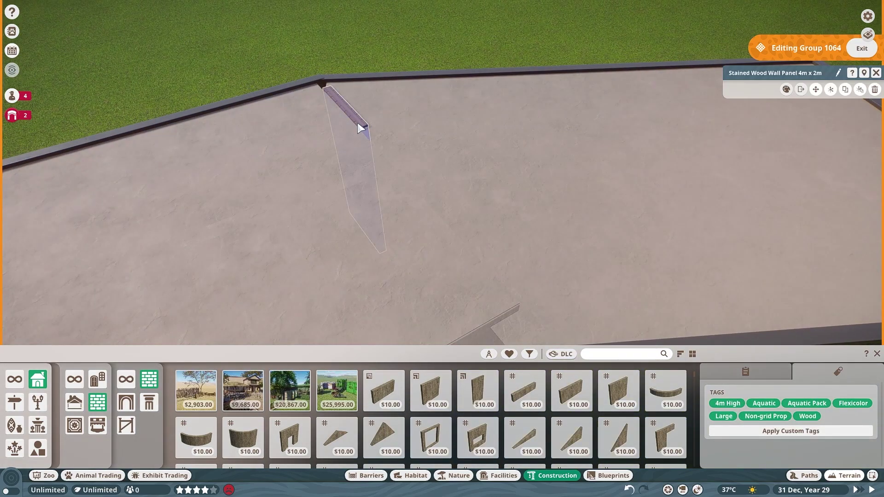
key("Escape")
left_click(361, 279)
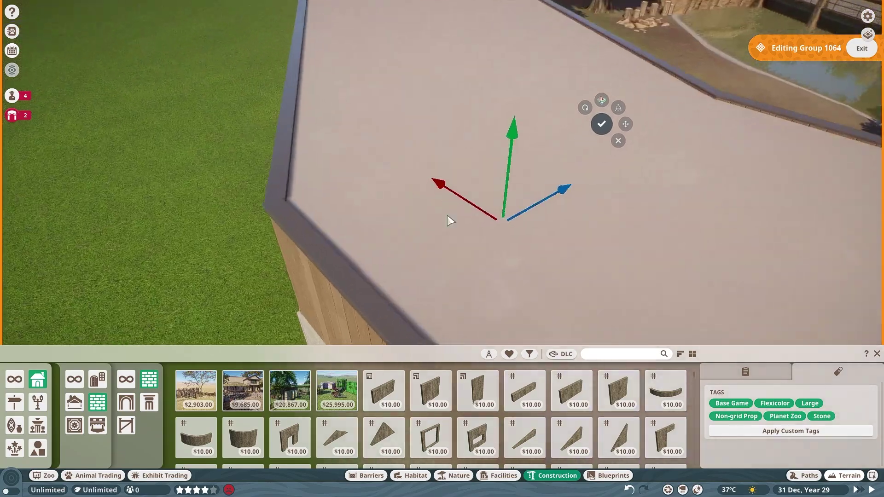
key("Escape")
scroll(662, 227, "down", 5)
key("Escape")
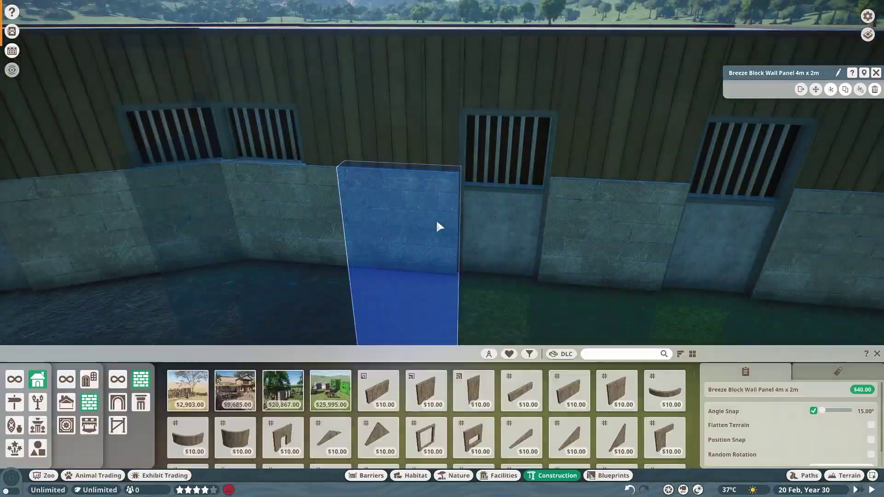
- Fill the wall gap with the new panel and line the barred door panels up along the wall
left_click(436, 226)
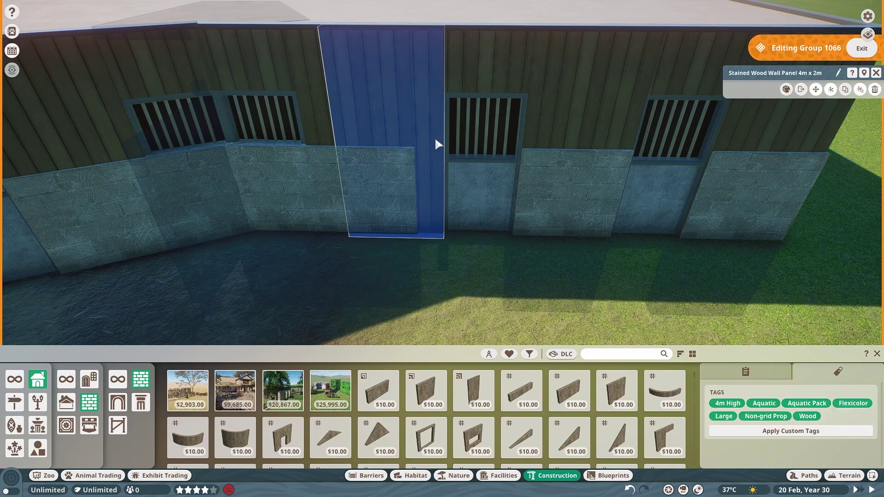
left_click(445, 152)
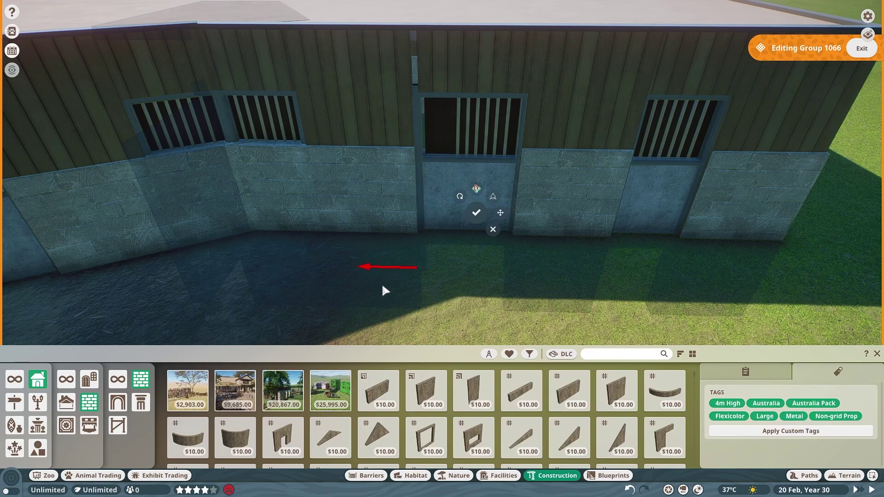
scroll(380, 294, "up", 3)
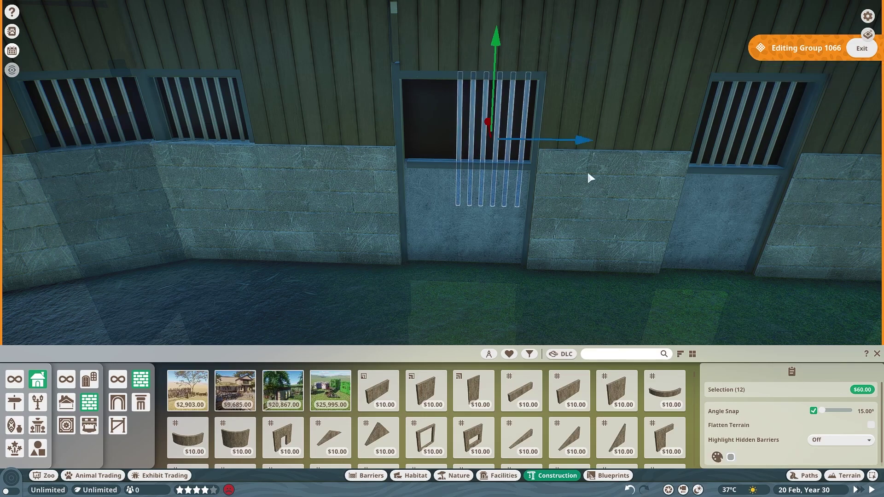
left_click(498, 184)
scroll(543, 168, "up", 2)
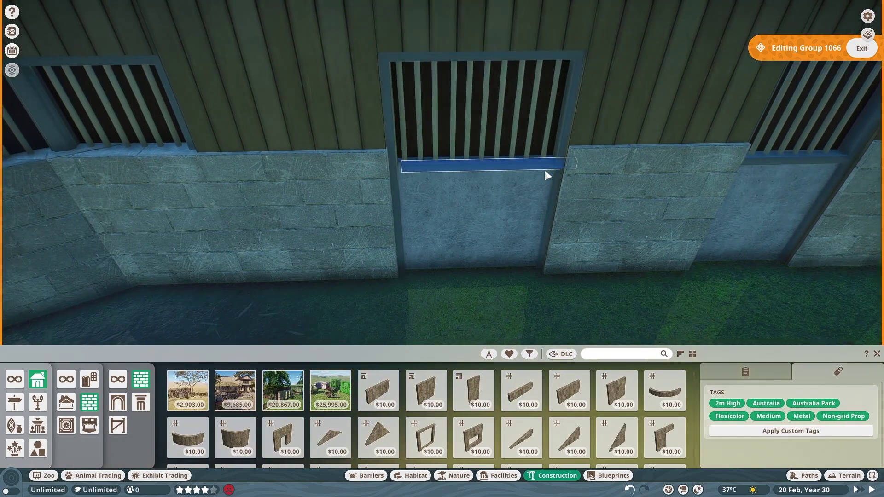
scroll(618, 268, "down", 3)
scroll(586, 204, "down", 2)
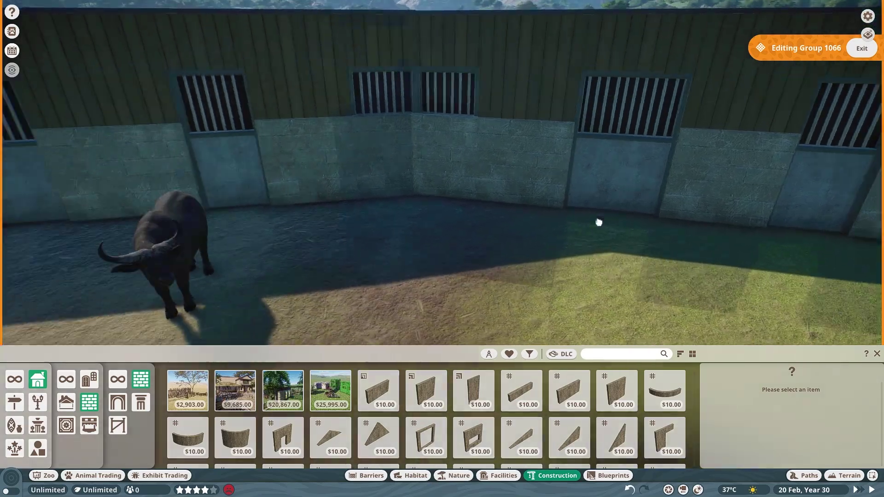
scroll(393, 193, "up", 4)
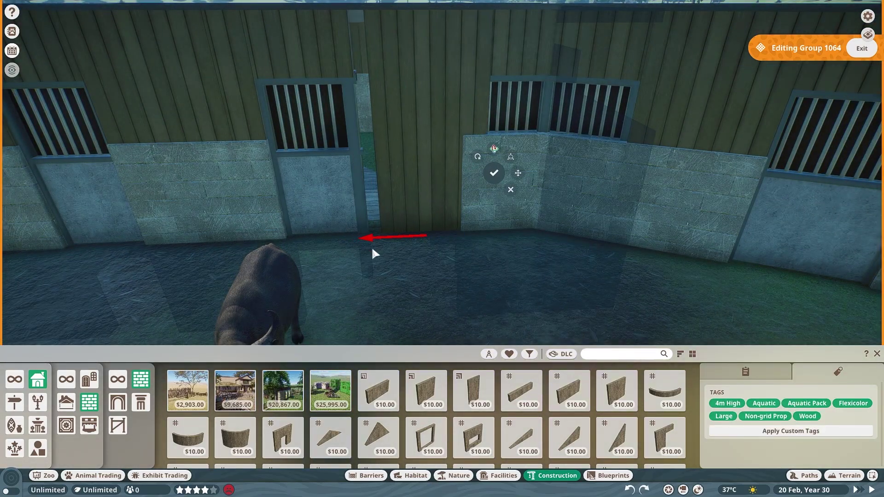
scroll(372, 246, "down", 3)
scroll(418, 89, "up", 3)
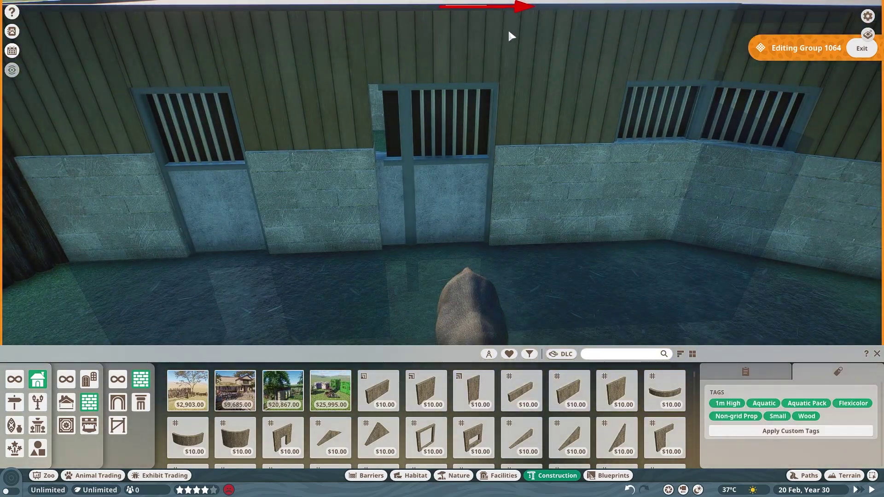
scroll(509, 36, "down", 3)
left_click(325, 316)
scroll(385, 36, "up", 3)
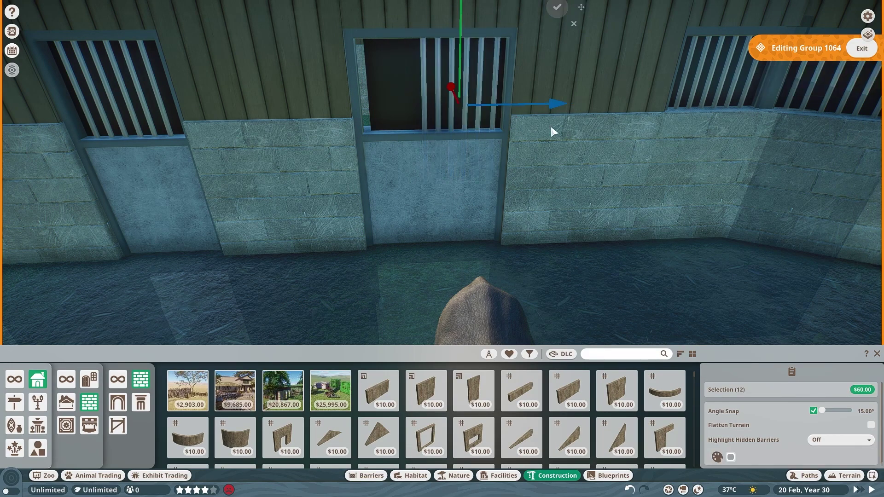
- Replace the stone wall piece left of the barn doorway with a 1m stained wood panel
key("Escape")
scroll(534, 254, "down", 10)
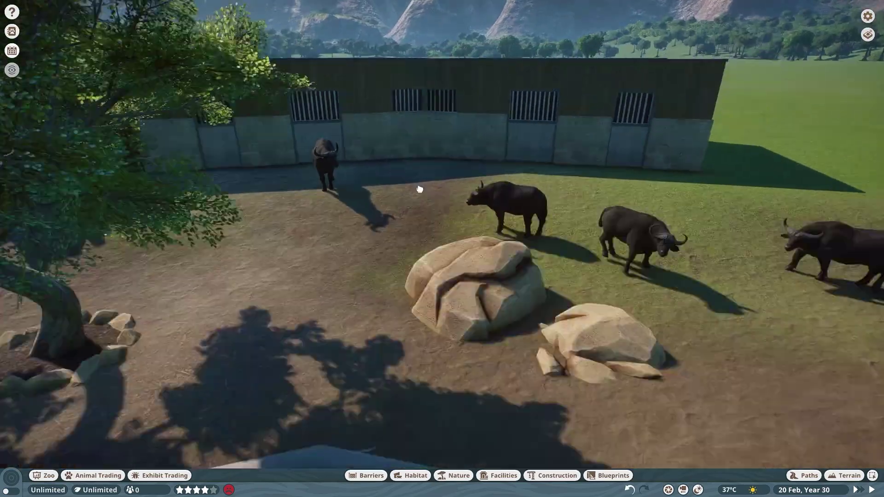
left_click(271, 232)
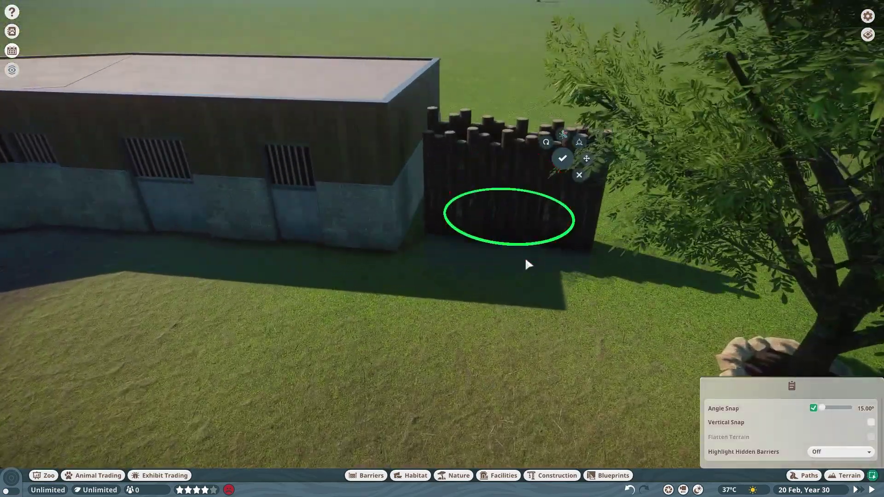
scroll(524, 265, "up", 5)
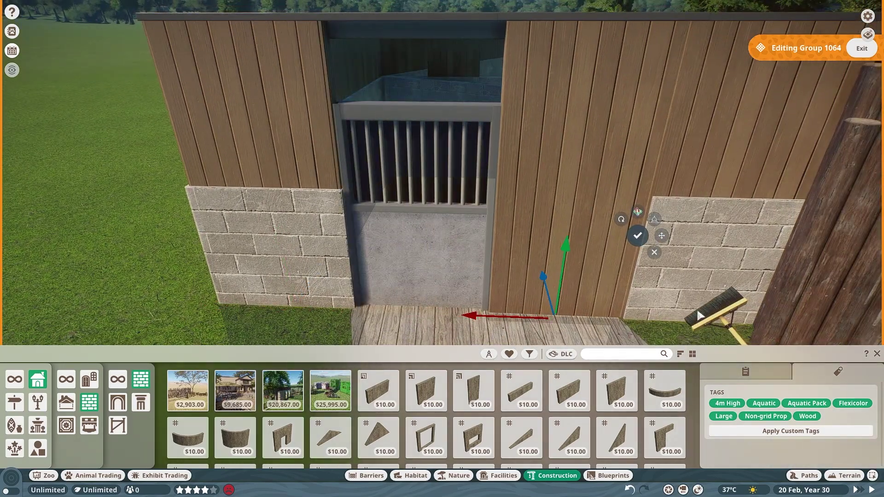
scroll(700, 316, "down", 3)
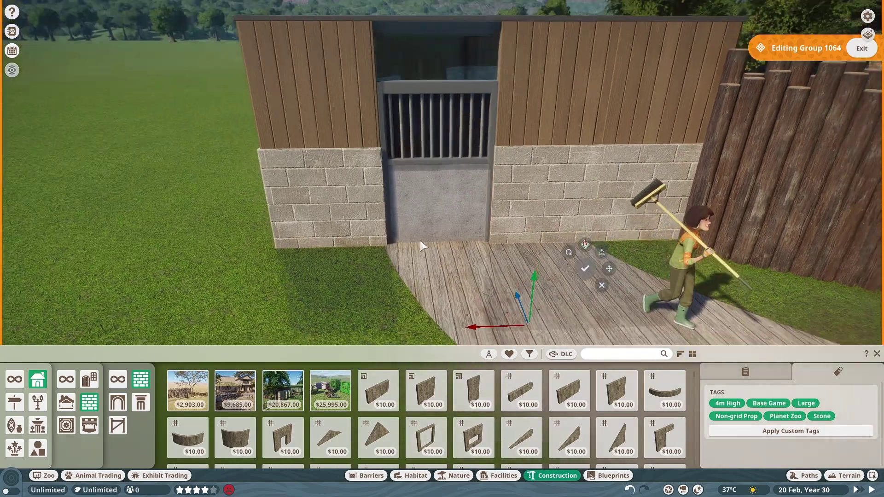
left_click(377, 167)
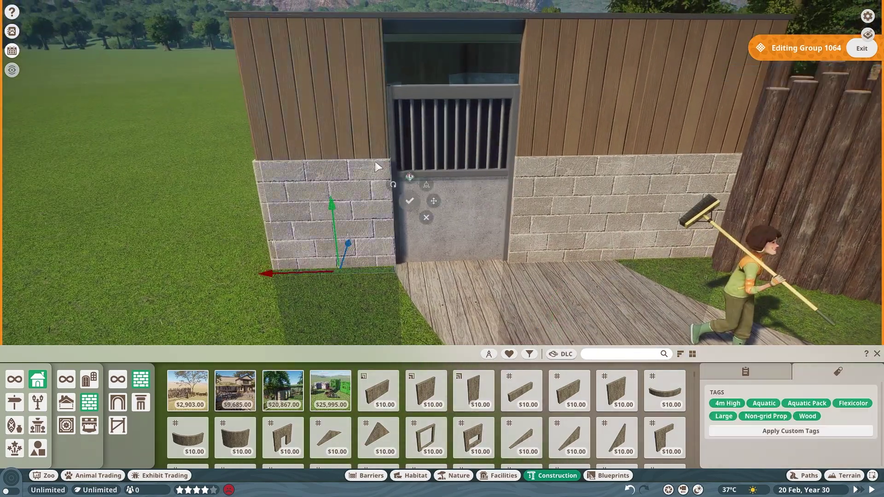
scroll(332, 400, "down", 2)
scroll(372, 394, "down", 2)
scroll(380, 429, "down", 2)
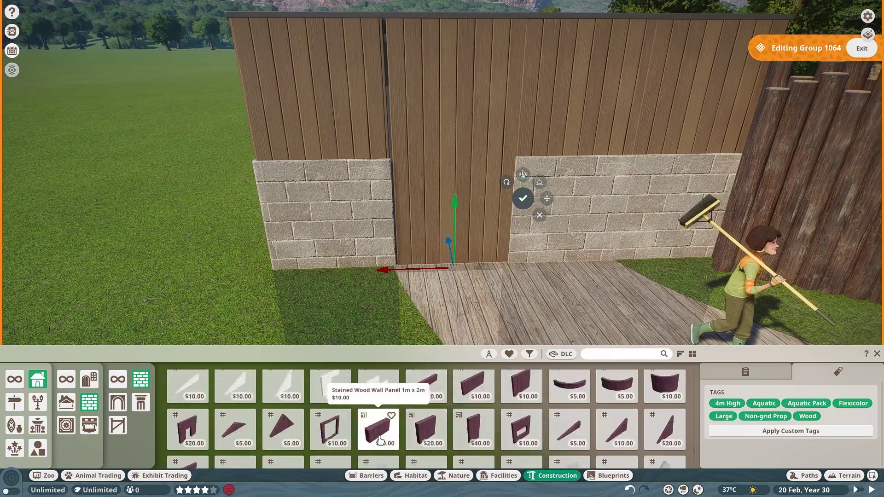
left_click(379, 435)
key("Escape")
scroll(523, 321, "down", 5)
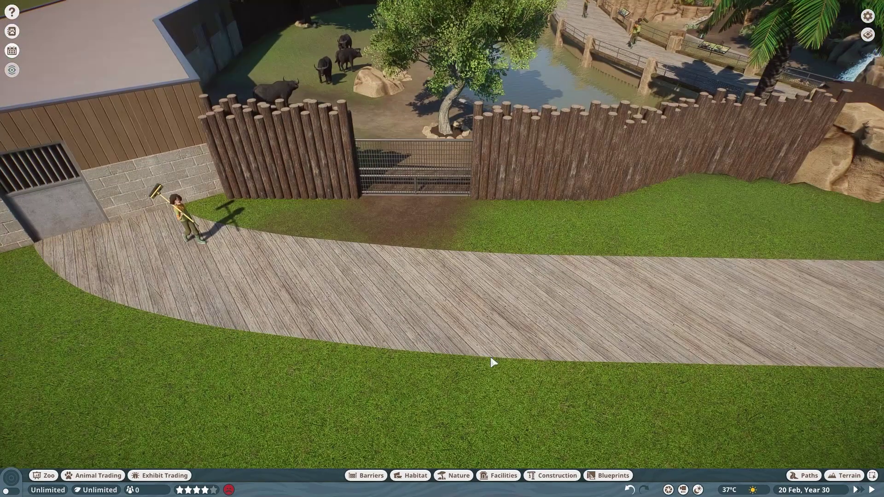
scroll(492, 362, "down", 3)
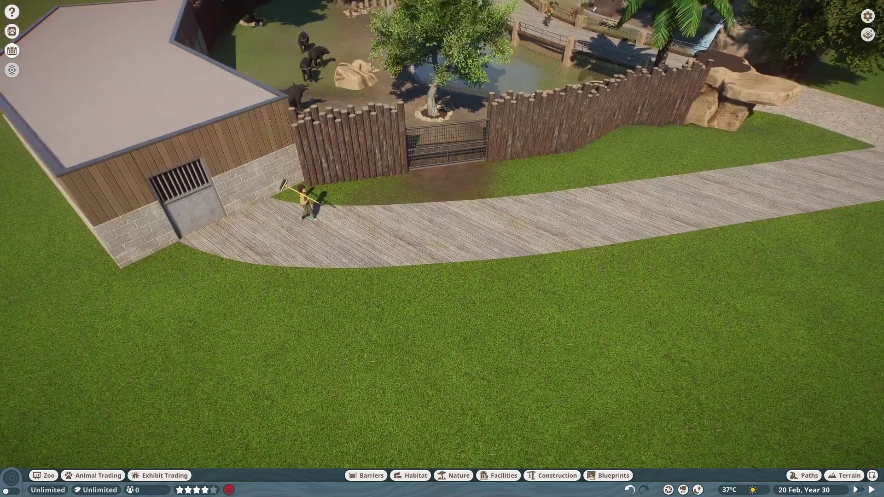
left_click(529, 276)
left_click(736, 197)
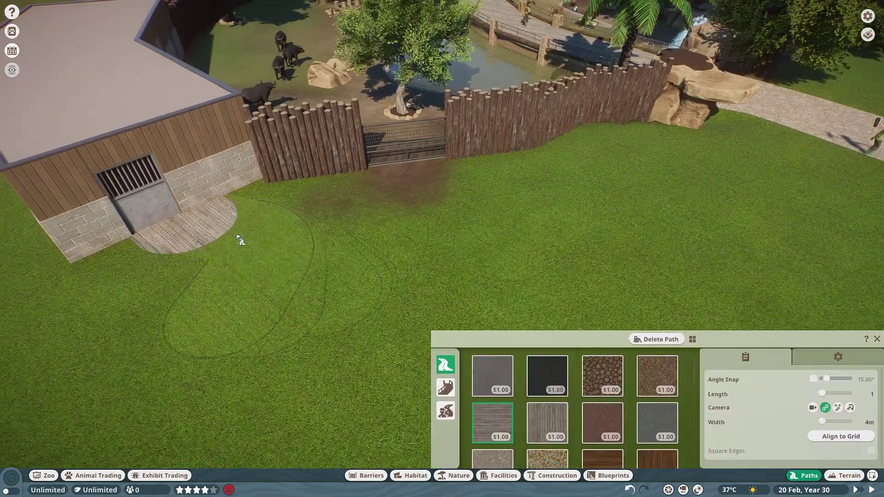
scroll(239, 239, "up", 5)
- Build a gate frame from thin metal rods on the grass and group its rods together
key("c")
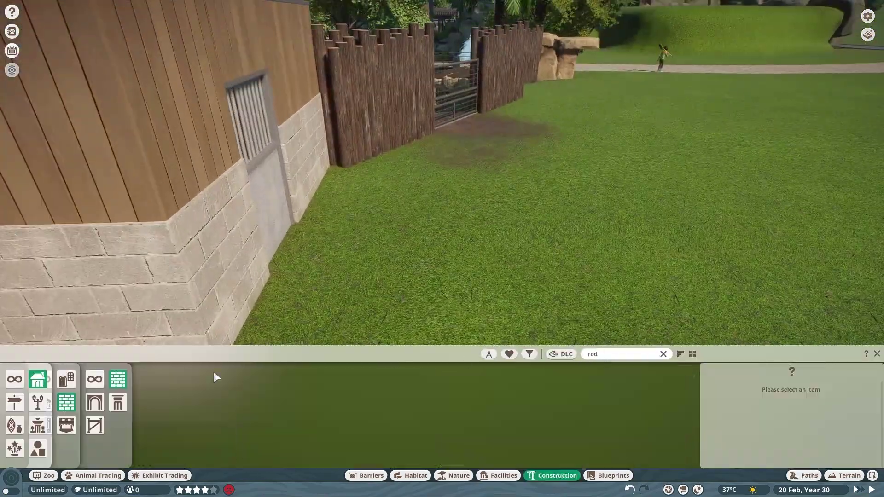
left_click(429, 391)
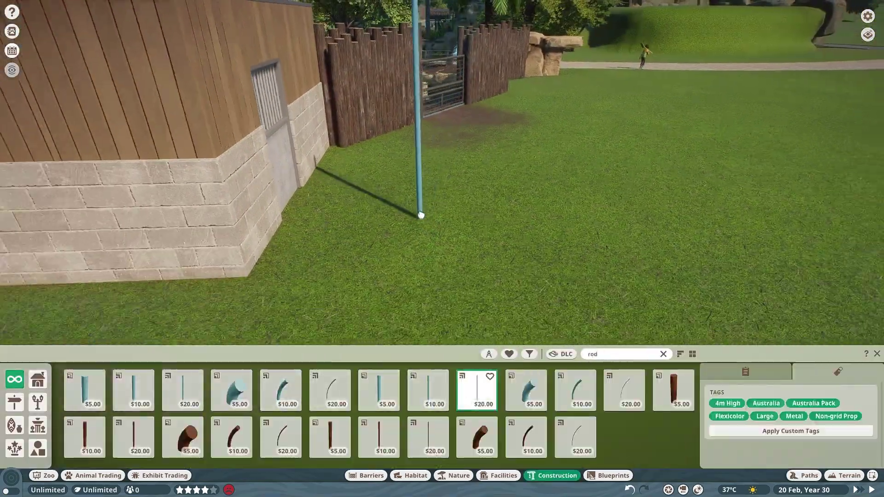
scroll(407, 188, "up", 3)
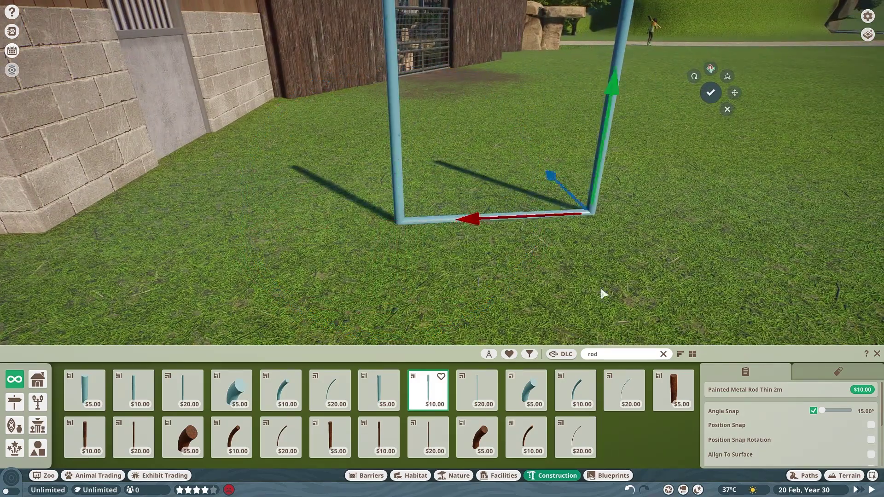
left_click(602, 294)
scroll(547, 209, "down", 3)
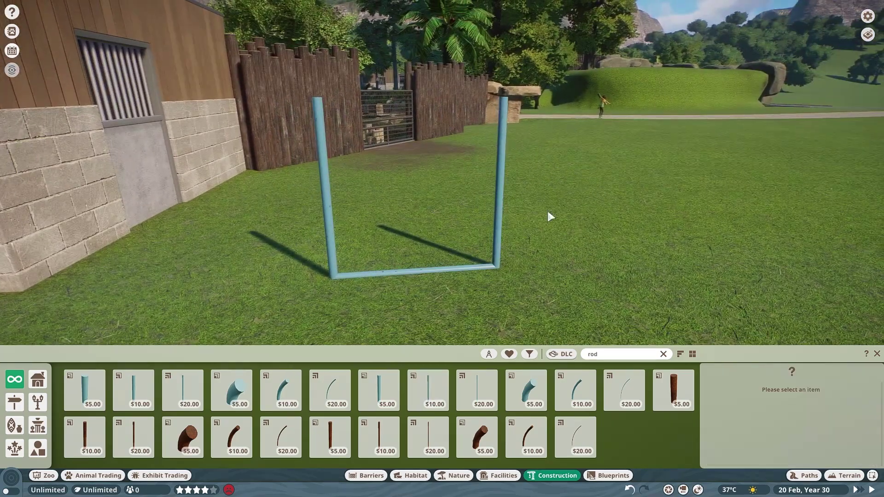
left_click(421, 127)
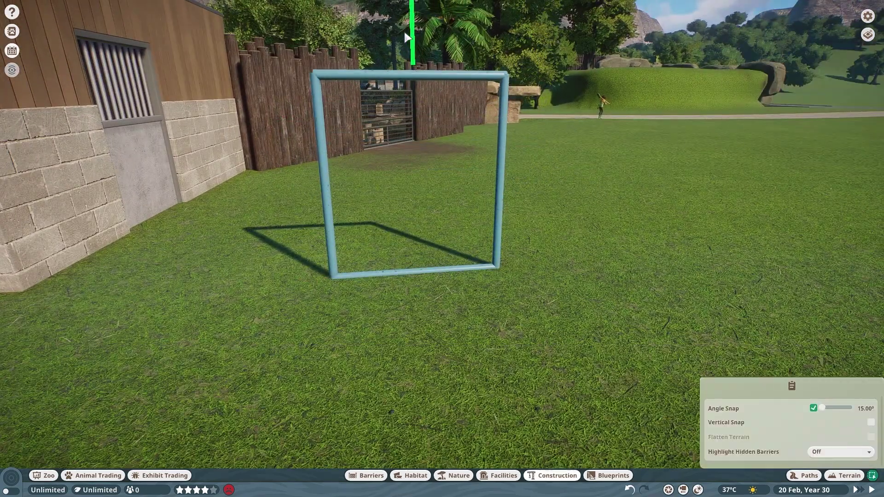
left_click(476, 86)
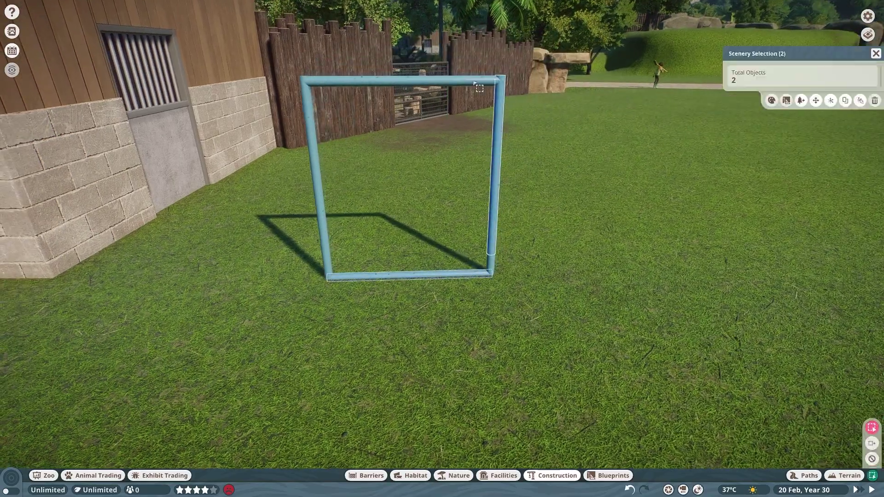
left_click(799, 101)
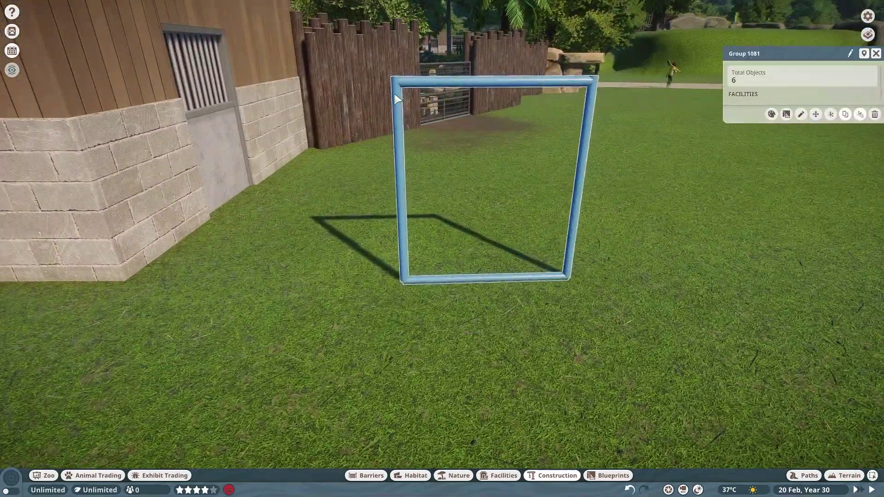
- Add a shorter 1m rod beside the left post and fit hinge pieces to the gate frame
double_click(396, 99)
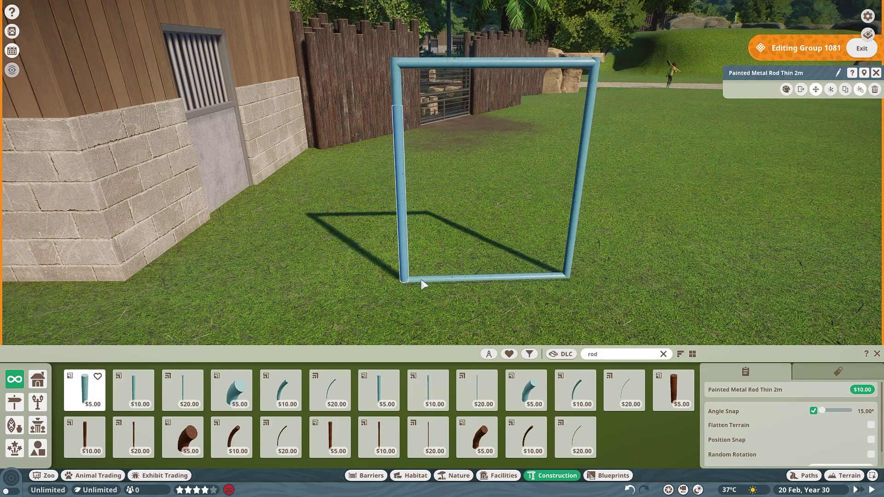
left_click(580, 161, "ctrl")
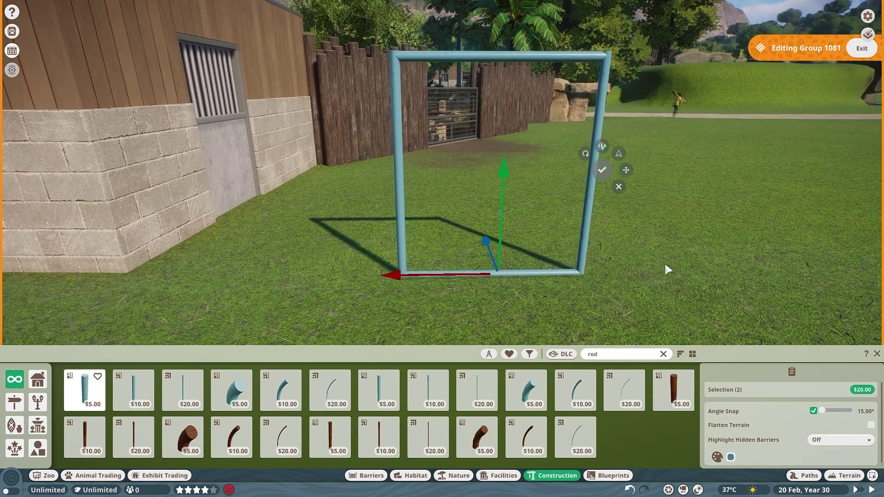
left_click(429, 390)
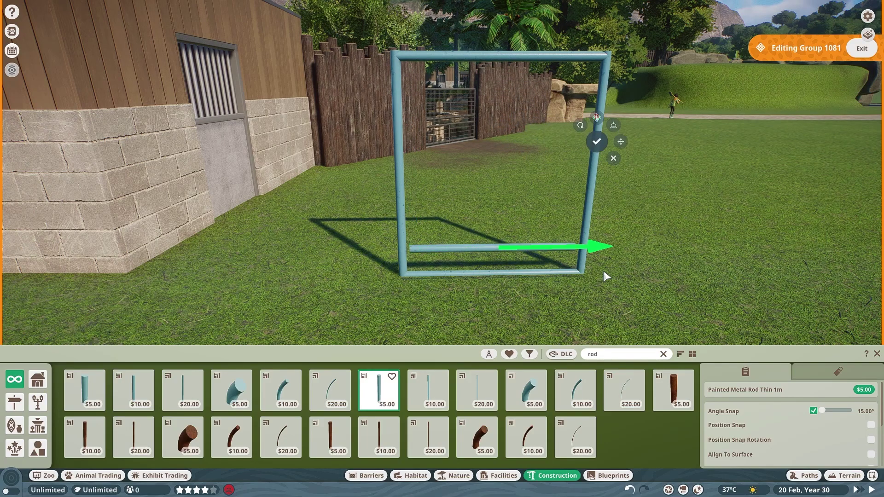
left_click_drag(359, 273, 342, 280)
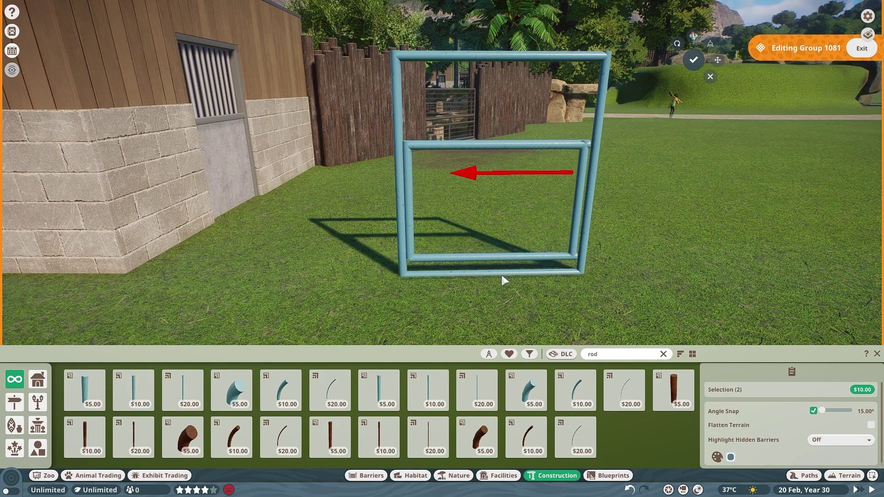
key("q")
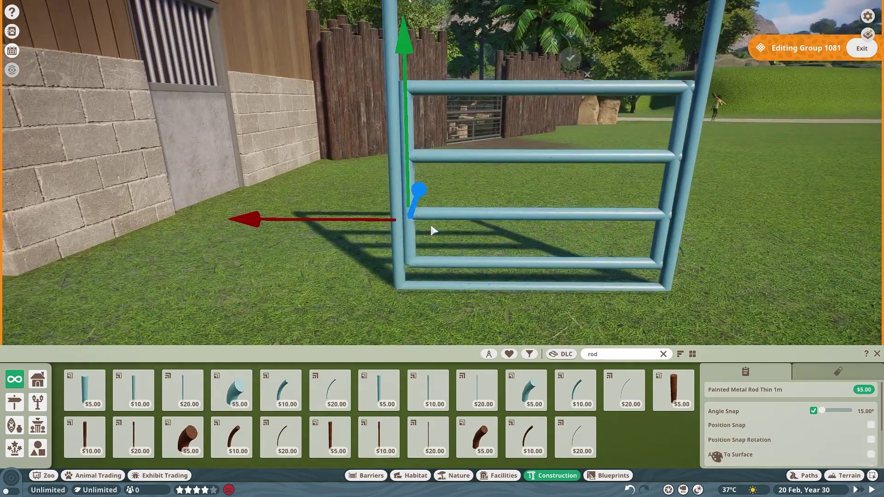
left_click(612, 355)
type("hing")
left_click(85, 390)
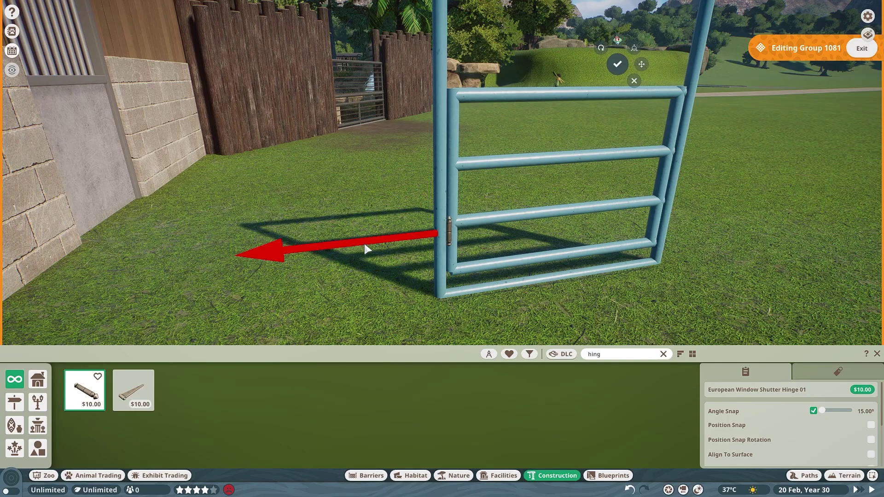
- Recolour the whole gate from blue to dark grey 5D5D5D
key("q")
key("q")
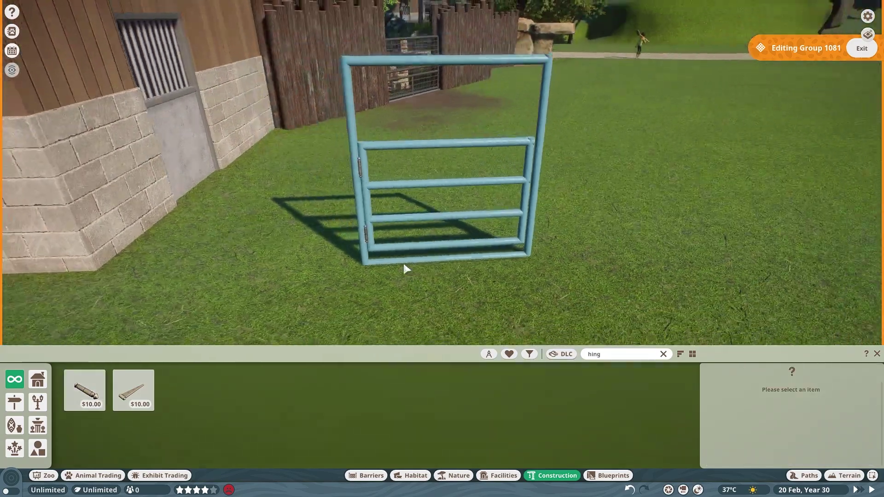
left_click(325, 132)
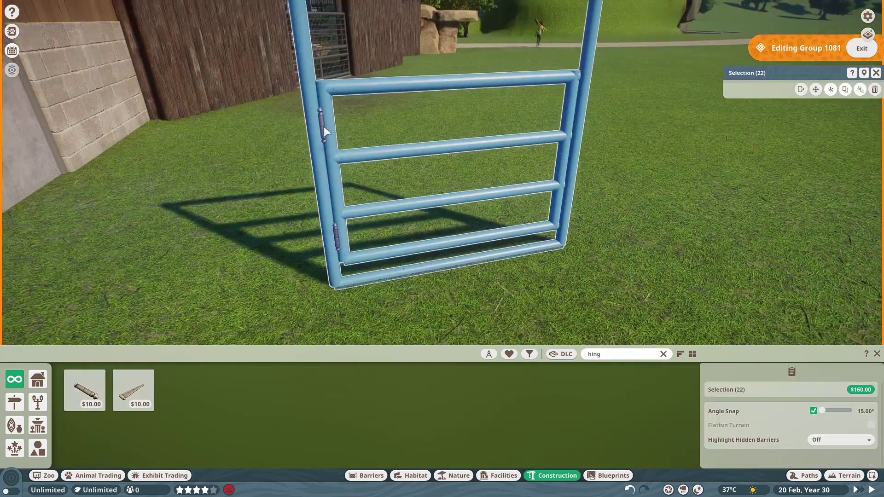
left_click(734, 89)
left_click(736, 188)
left_click(724, 120)
left_click(717, 168)
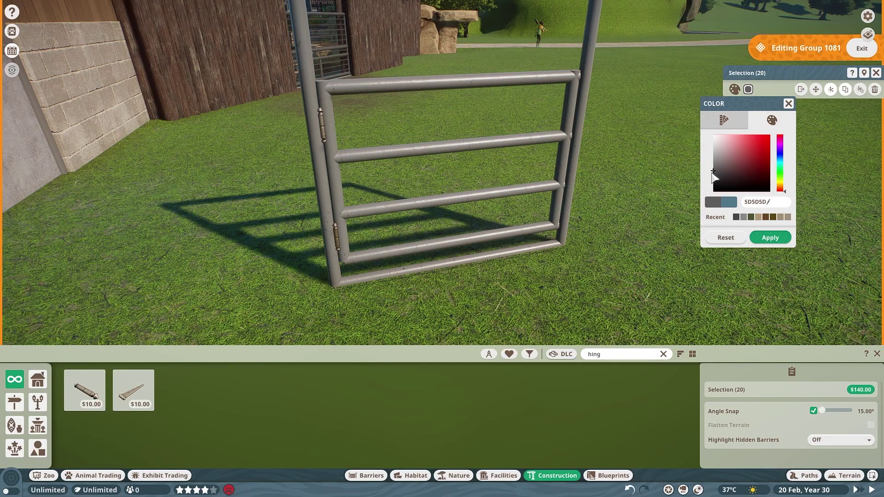
- Duplicate the gate's rails along the ground into an L-shaped rail fence from the building
key("Escape")
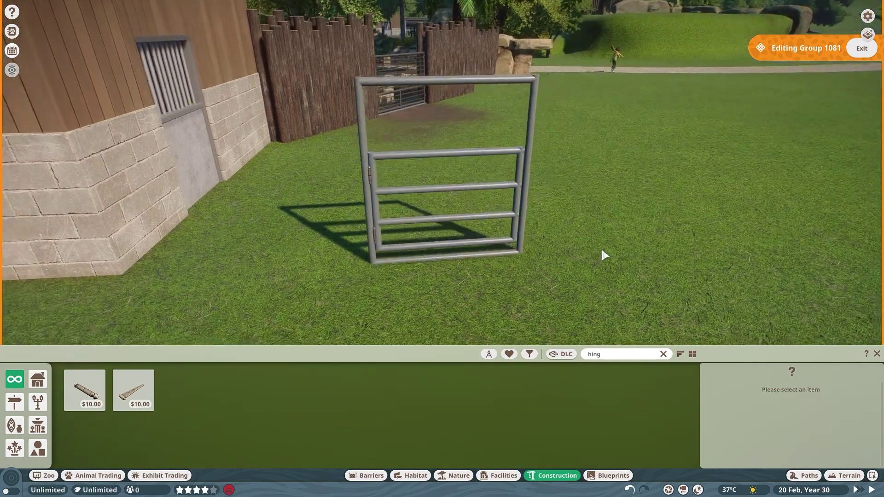
left_click(467, 183)
left_click(462, 247, "ctrl")
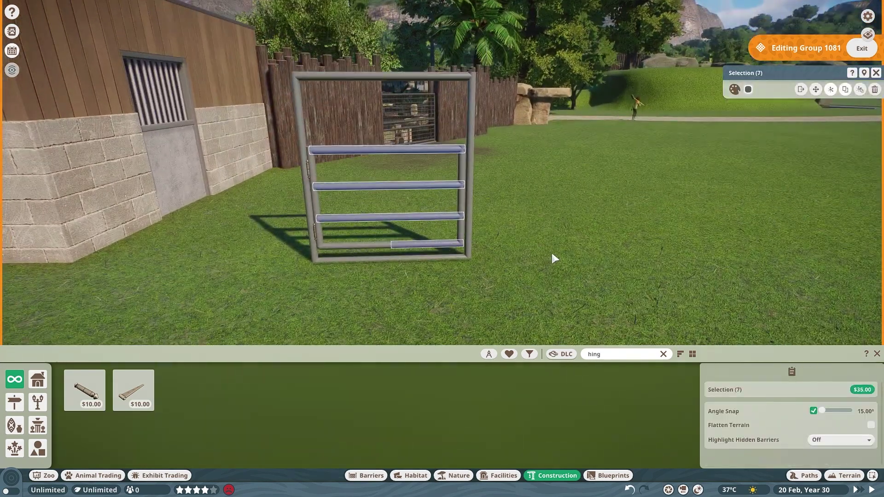
left_click(498, 294)
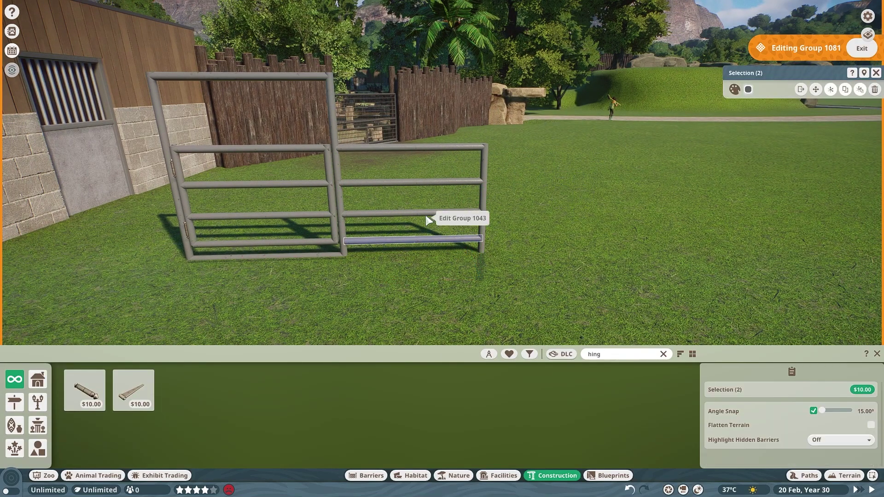
left_click(385, 149, "ctrl")
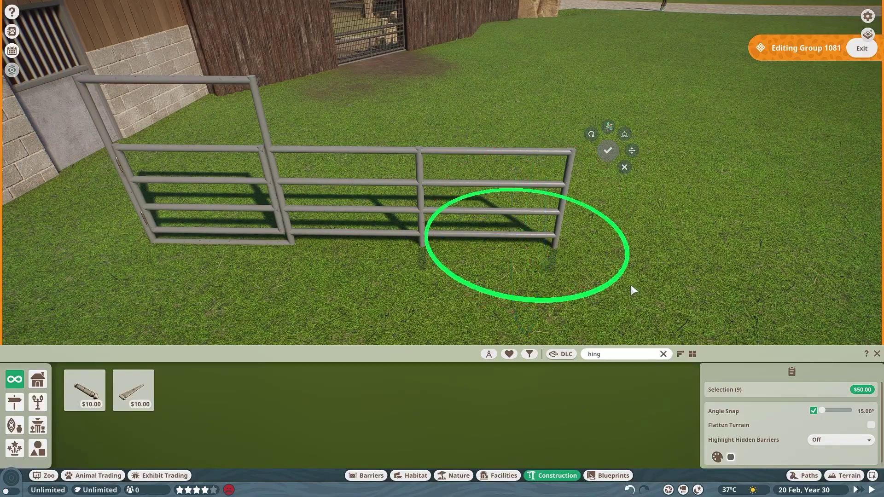
scroll(626, 271, "down", 5)
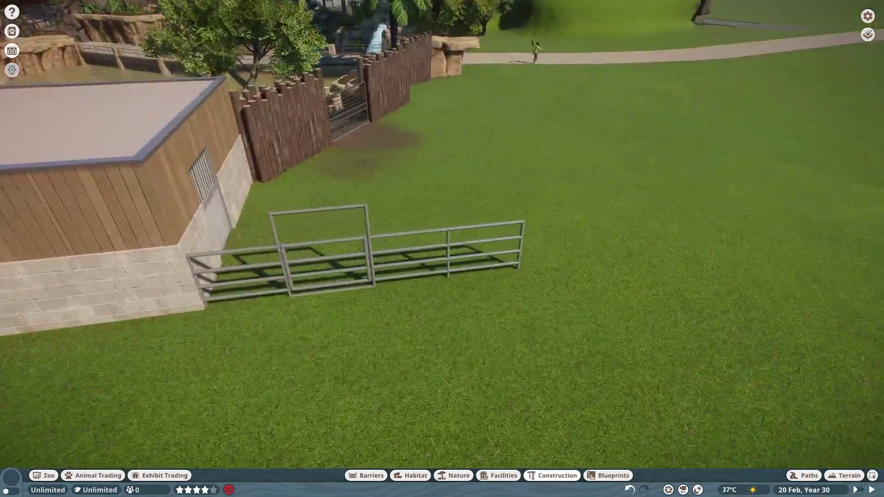
left_click(374, 239)
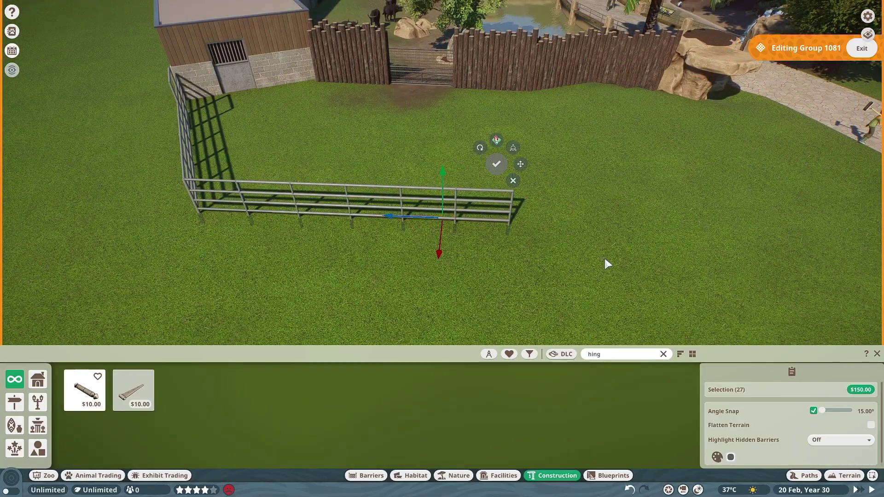
- Shift the gate group up against the metal rail fence and return to editing Group 1081
left_click(386, 191)
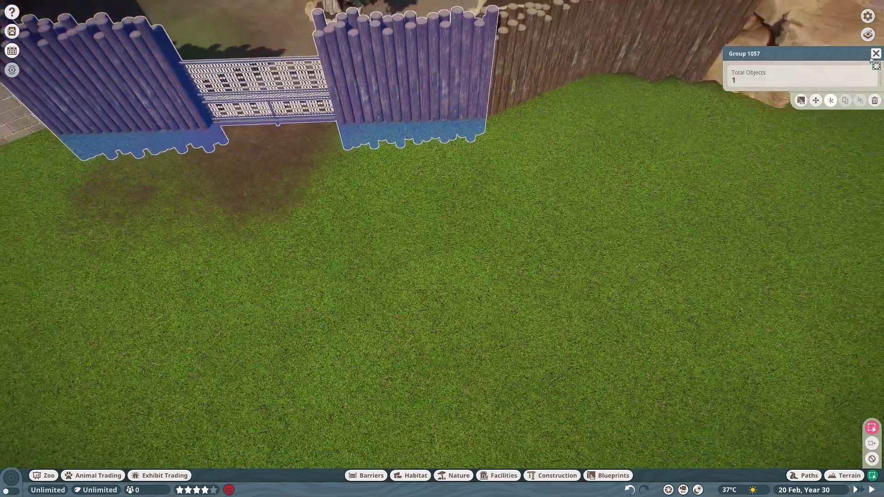
left_click(630, 176)
scroll(629, 176, "down", 5)
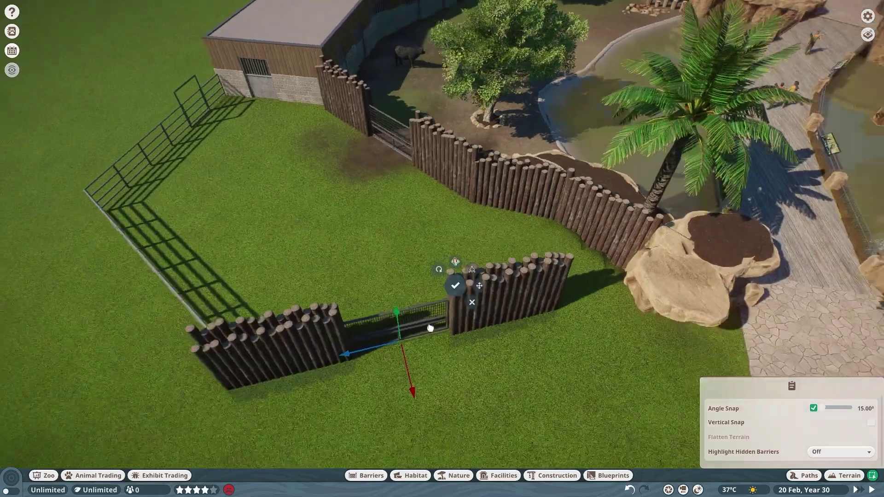
mouse_move(429, 327)
left_mouse_down()
mouse_move(401, 335)
mouse_move(469, 355)
mouse_move(387, 345)
left_mouse_up()
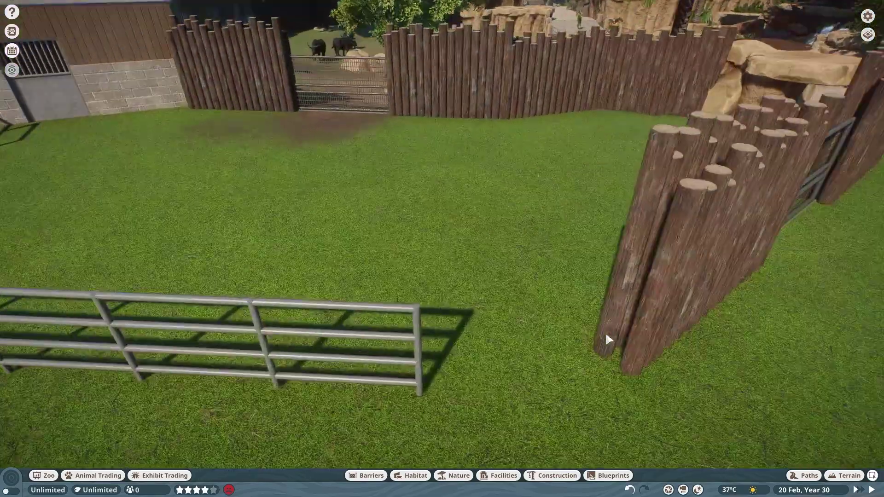
left_click(605, 339)
left_click(720, 313)
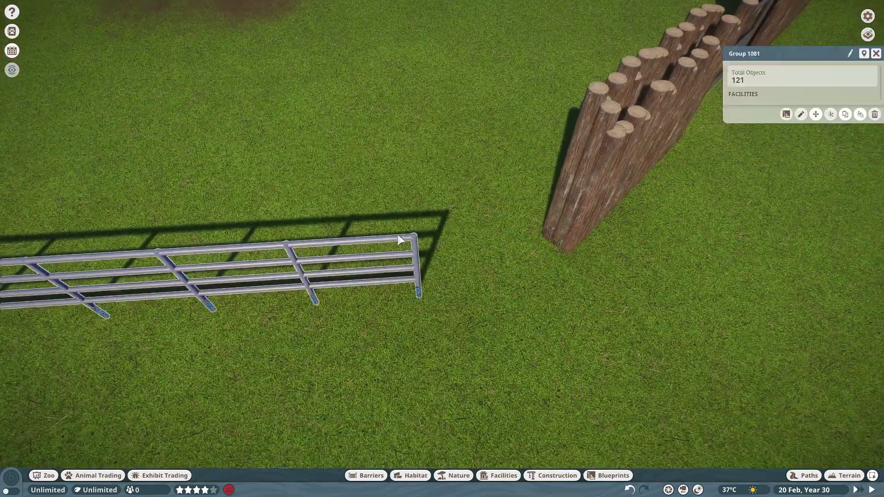
- Carry the end fence bars to the log wall and join them with a Painted Metal Rod Thin
left_click(409, 267)
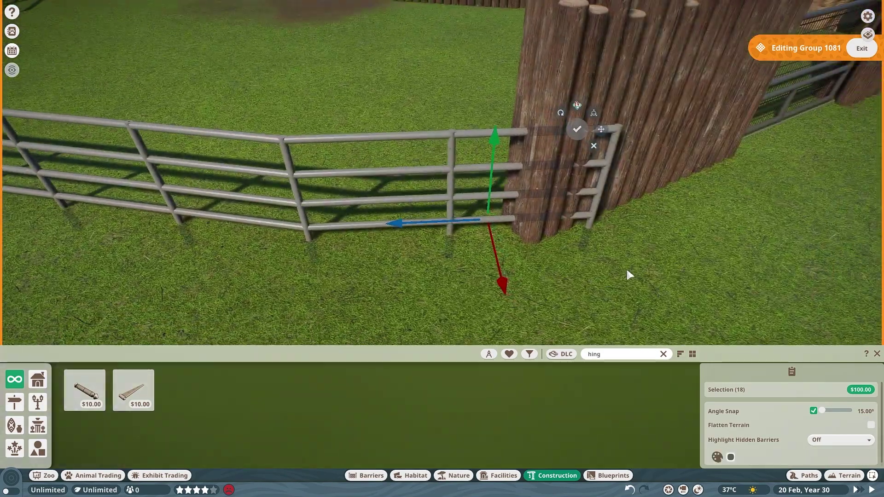
left_click(583, 220)
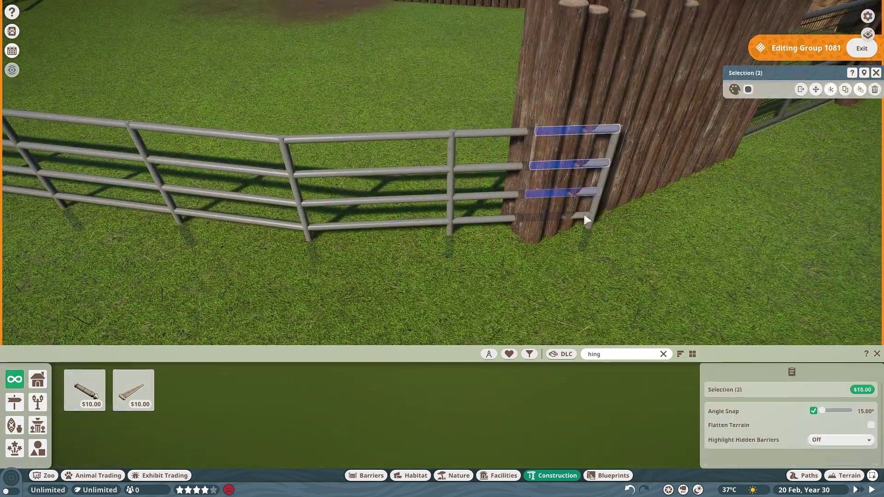
left_click(484, 228)
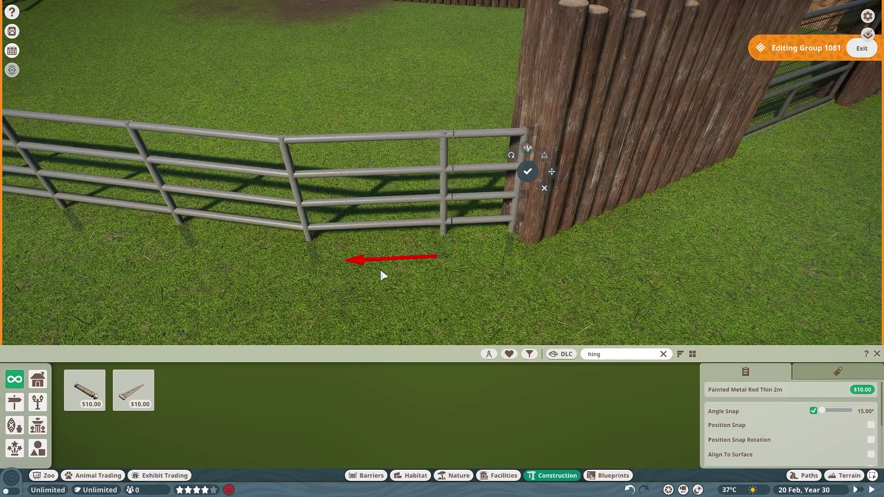
key("Escape")
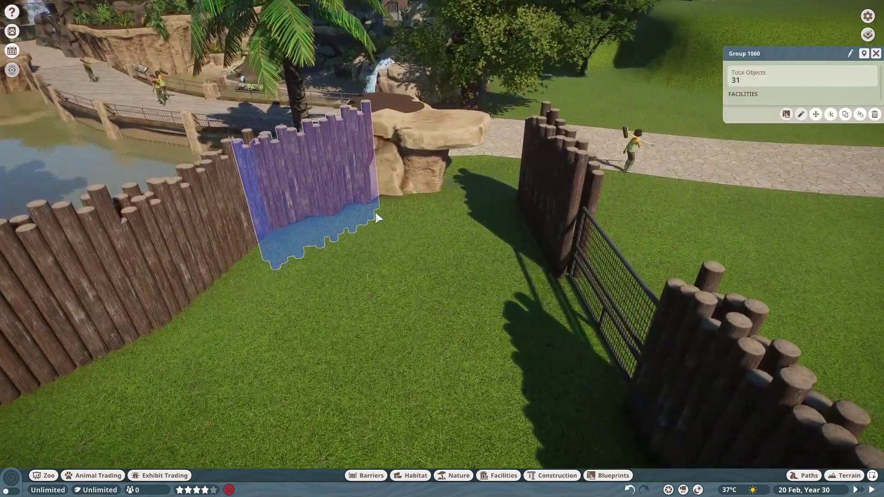
left_click(453, 275)
key("q")
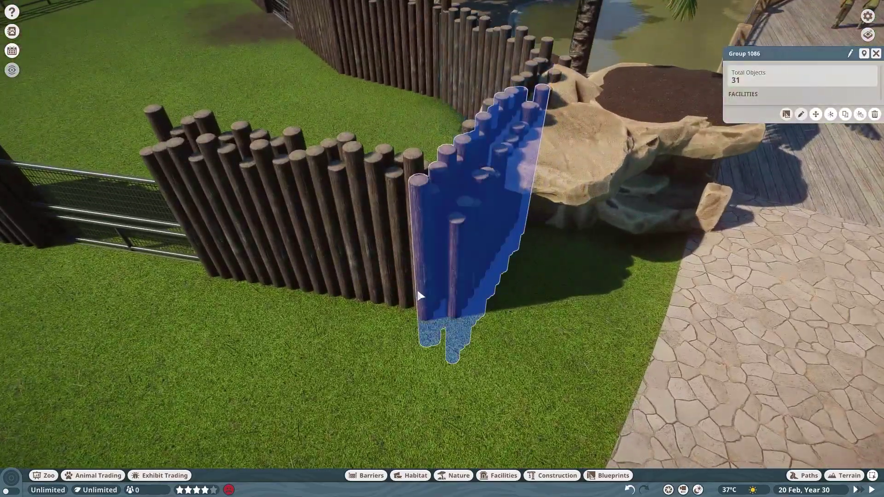
- Edit rock Group 1043 and select its Aquatic Faux Rock pieces
left_click(416, 288)
key("Escape")
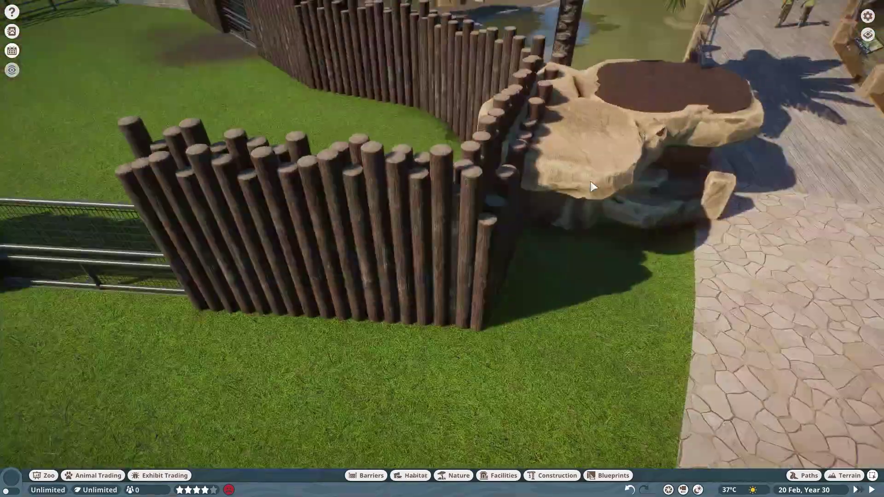
left_click(649, 261)
left_click(443, 166)
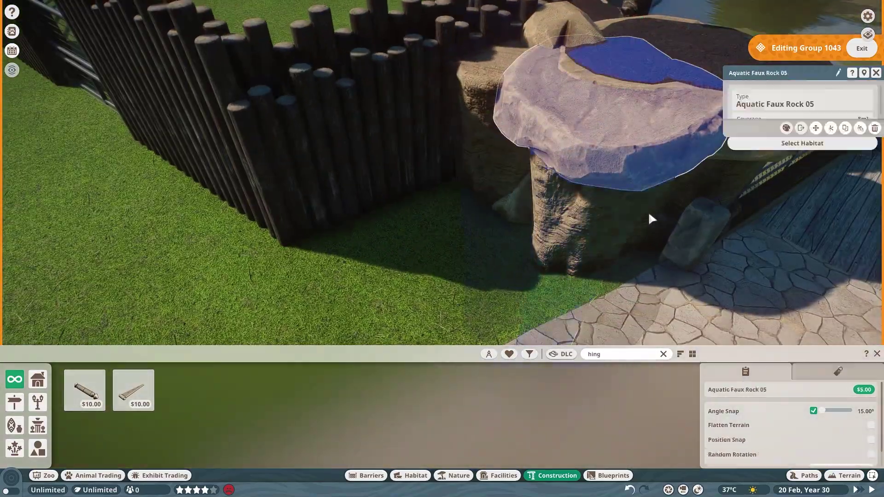
left_click(648, 211, "ctrl")
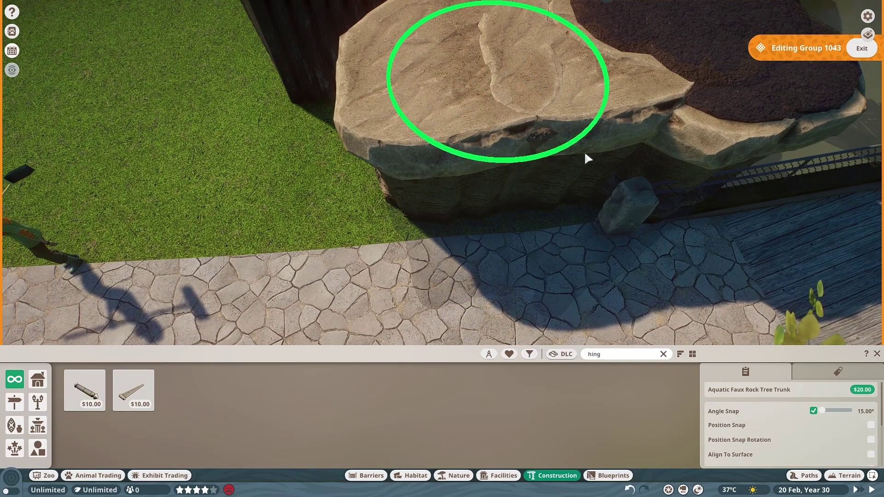
left_click(414, 144)
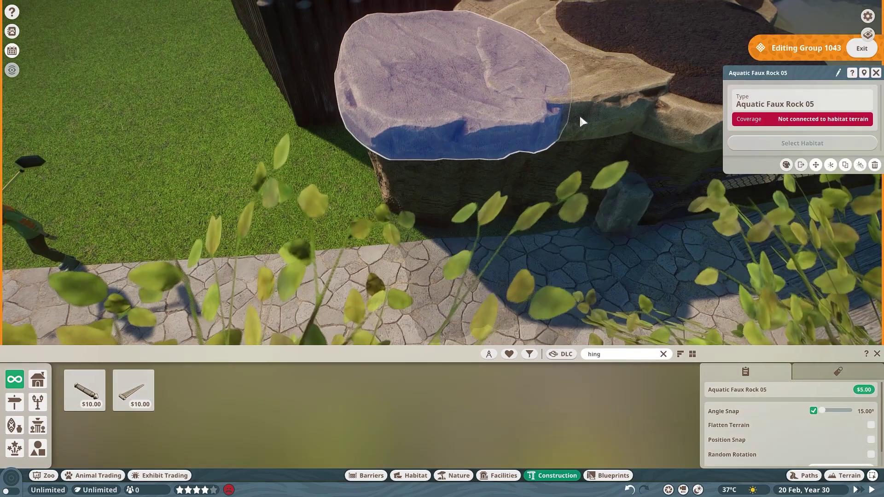
- Duplicate the rock cluster along the path to form a long rock row beside the log wall
left_click(551, 143)
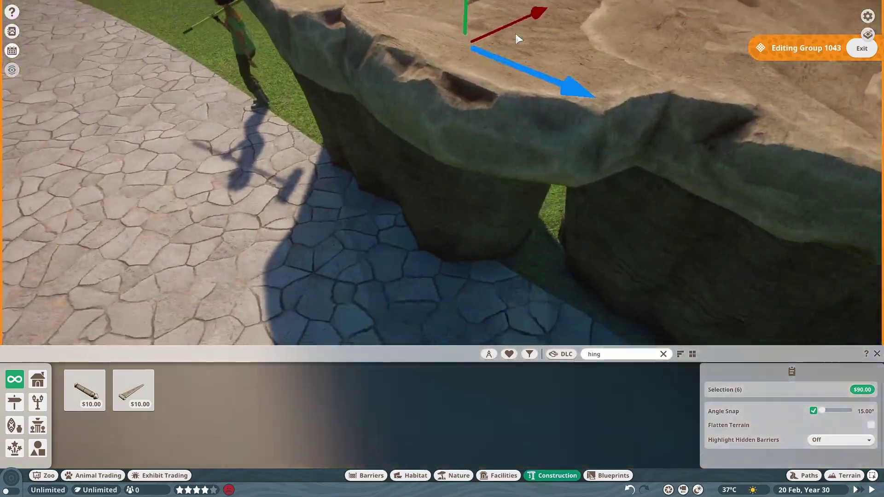
left_click(592, 123, "ctrl")
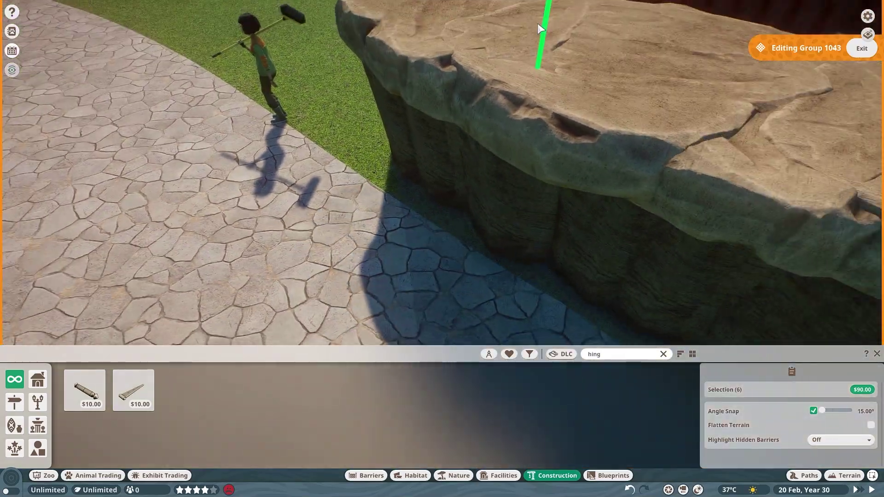
scroll(595, 123, "down", 5)
scroll(477, 152, "up", 3)
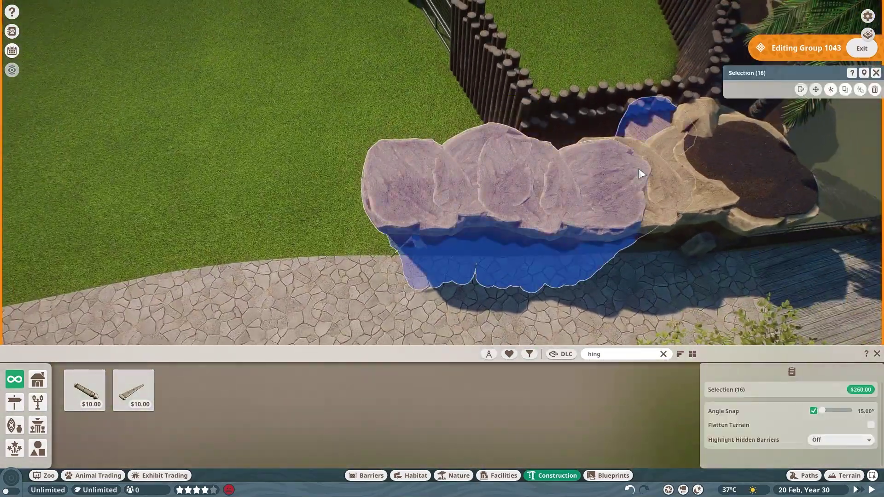
left_click(637, 168, "ctrl")
scroll(480, 234, "down", 2)
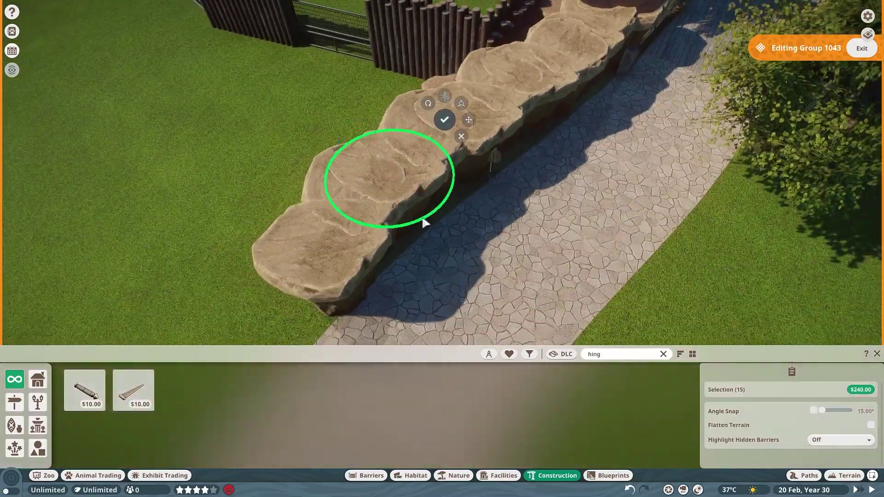
key("Escape")
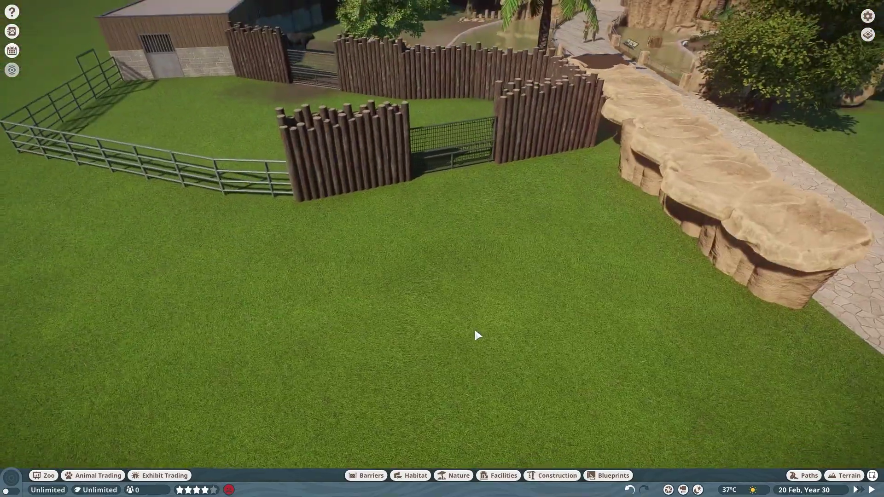
left_click(608, 475)
scroll(96, 415, "down", 1)
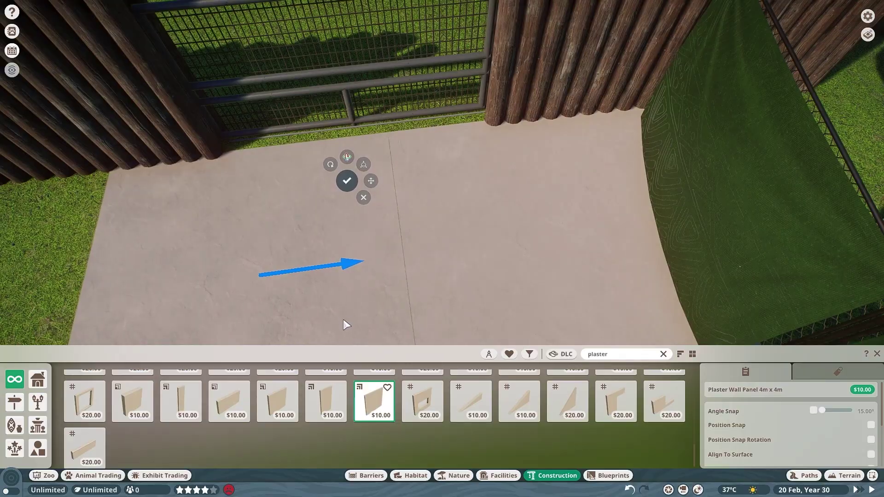
scroll(343, 320, "down", 3)
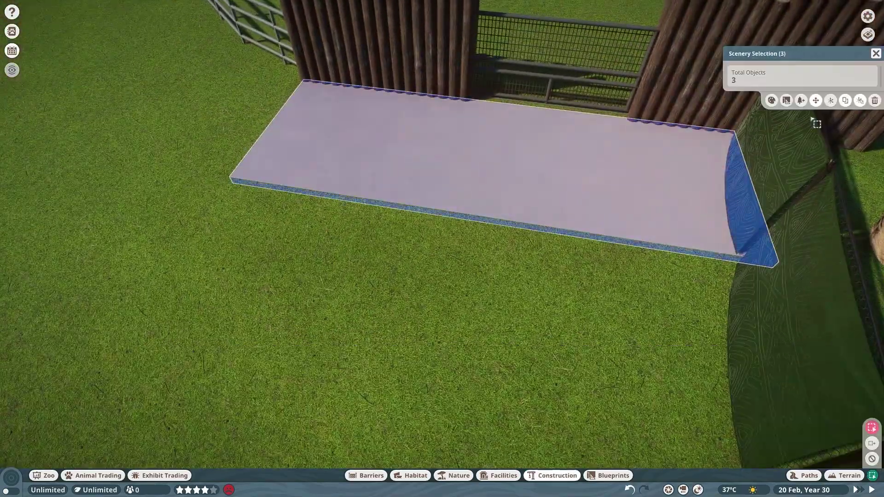
- Copy a Painted Metal Rod fence panel onto the plaster slab and angle it against the log wall
left_click(816, 100)
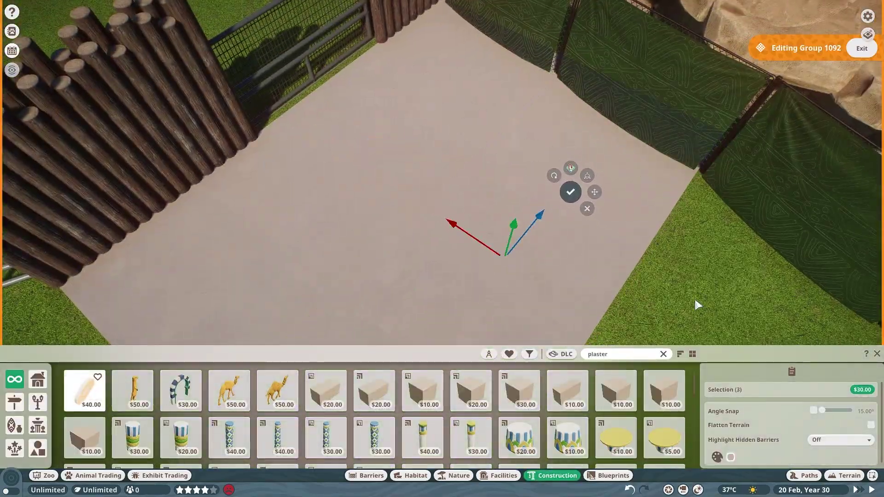
scroll(696, 304, "down", 3)
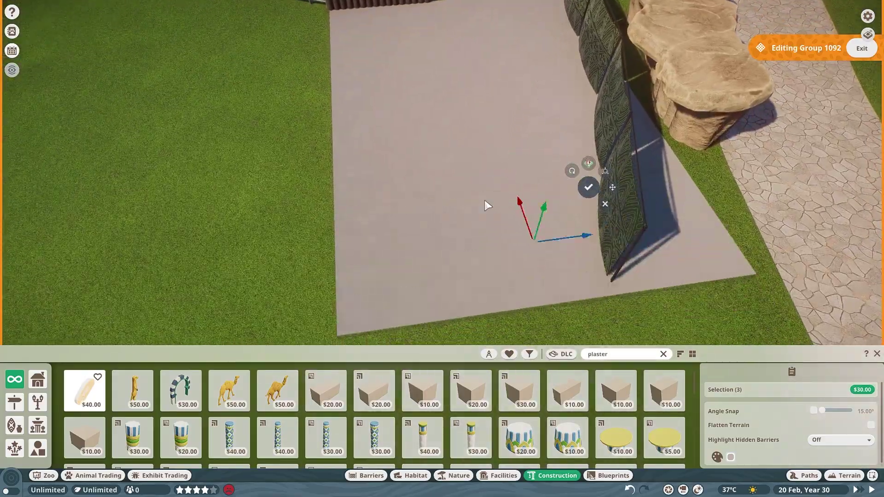
key("Escape")
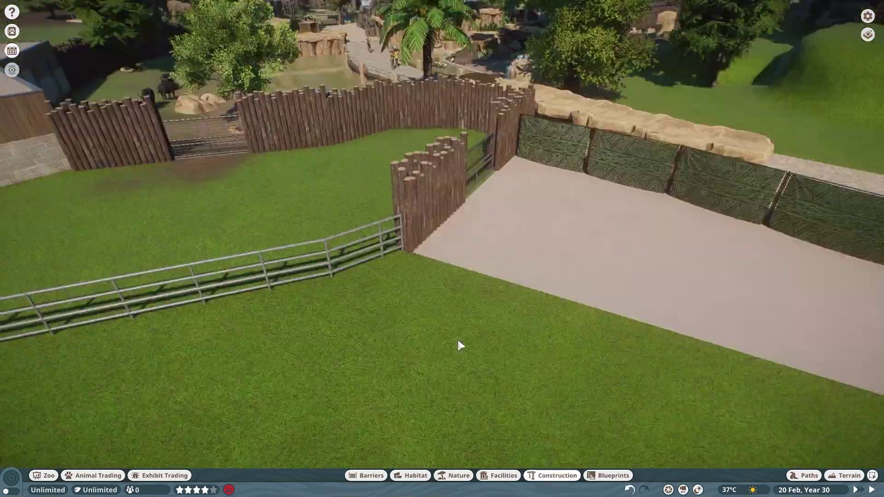
left_click(412, 290)
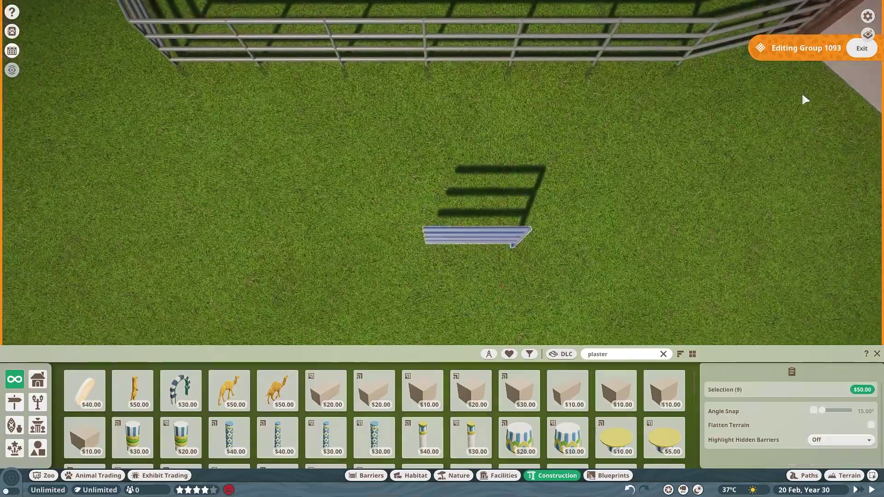
left_click(558, 244)
left_click(497, 184)
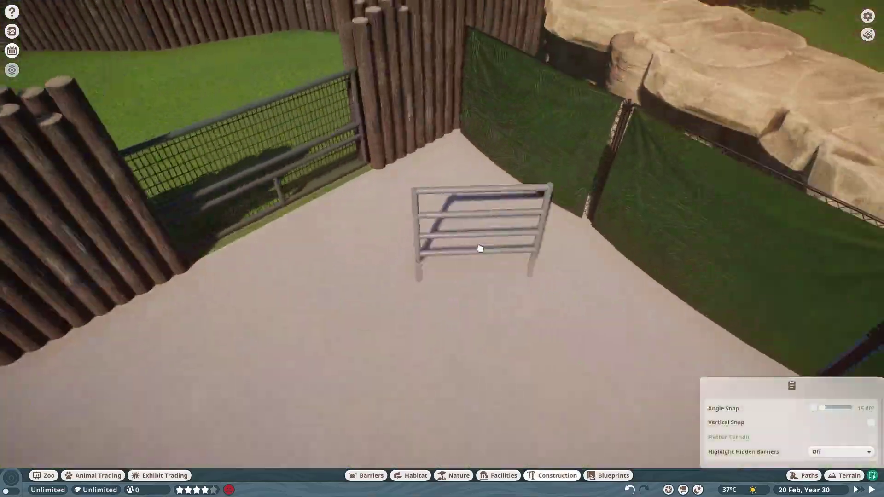
left_click(479, 249)
mouse_move(558, 237)
left_mouse_down()
mouse_move(527, 205)
mouse_move(486, 315)
left_mouse_up()
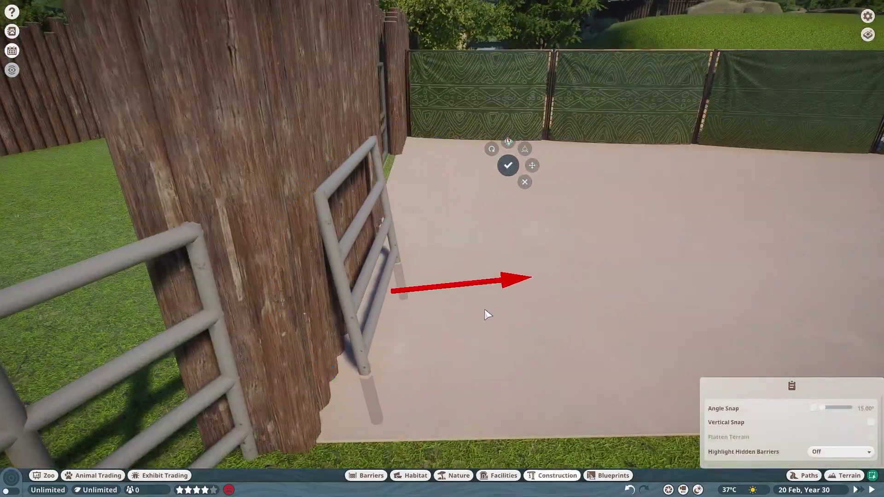
left_click(356, 329)
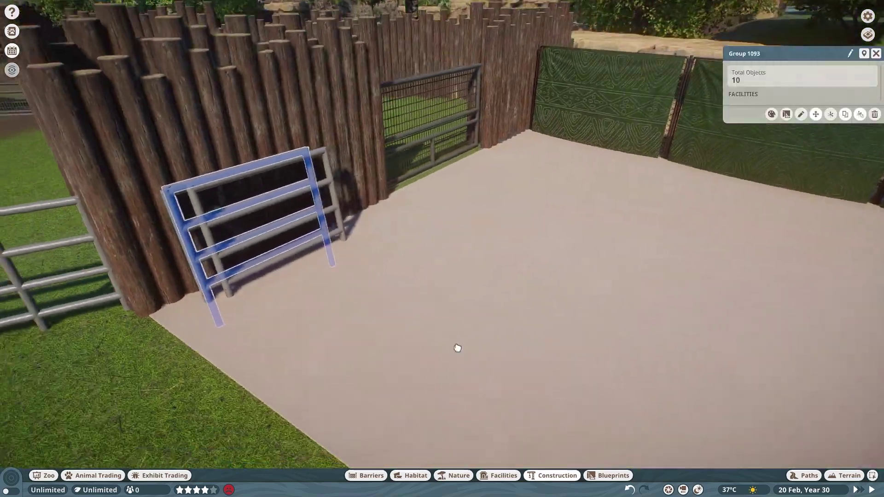
- Place the Stock Trailers blueprint on the backstage plaster slab
left_click(608, 475)
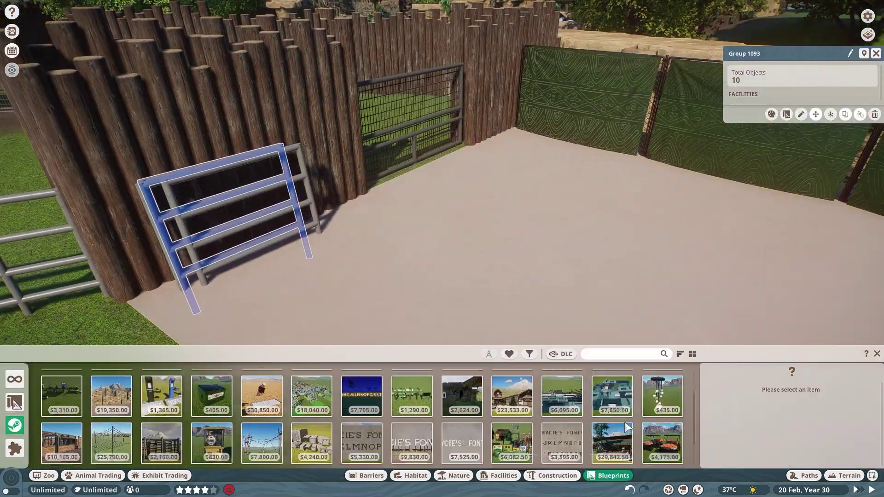
scroll(661, 414, "down", 2)
scroll(612, 233, "down", 5)
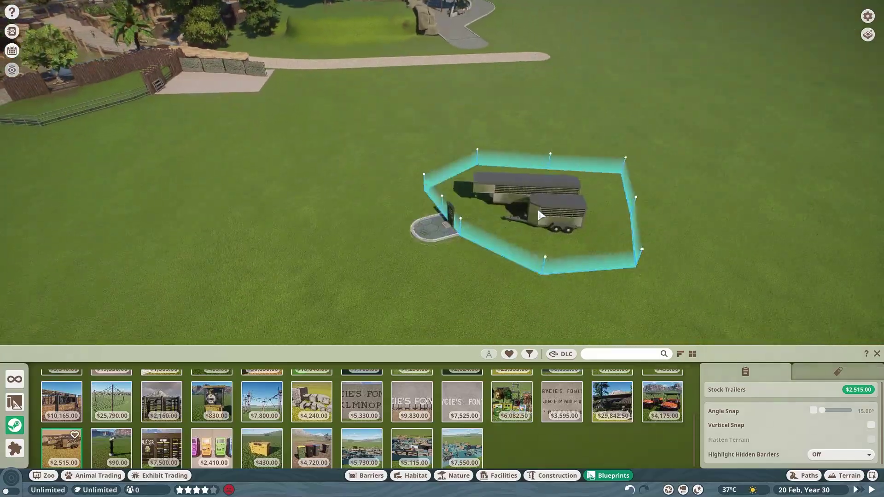
left_click(387, 241)
key("Escape")
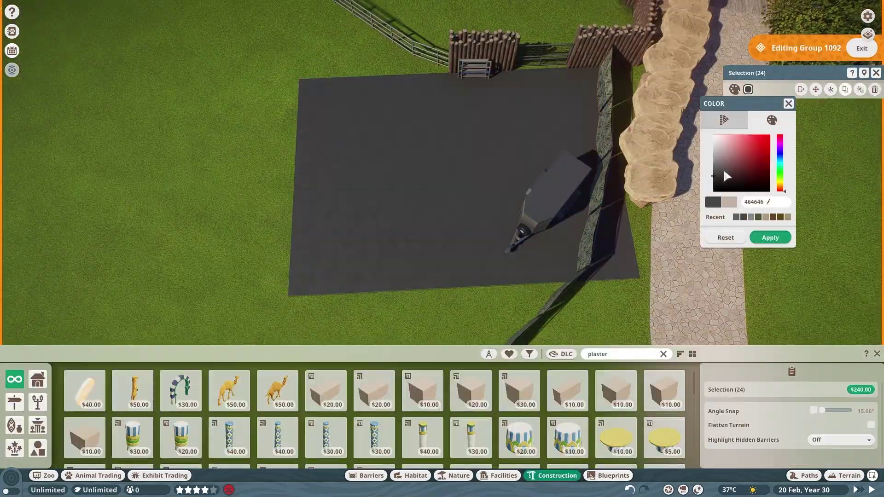
- Darken the yard floor grey, extend it with more plaster panels, and place a second stock trailer
left_click(712, 165)
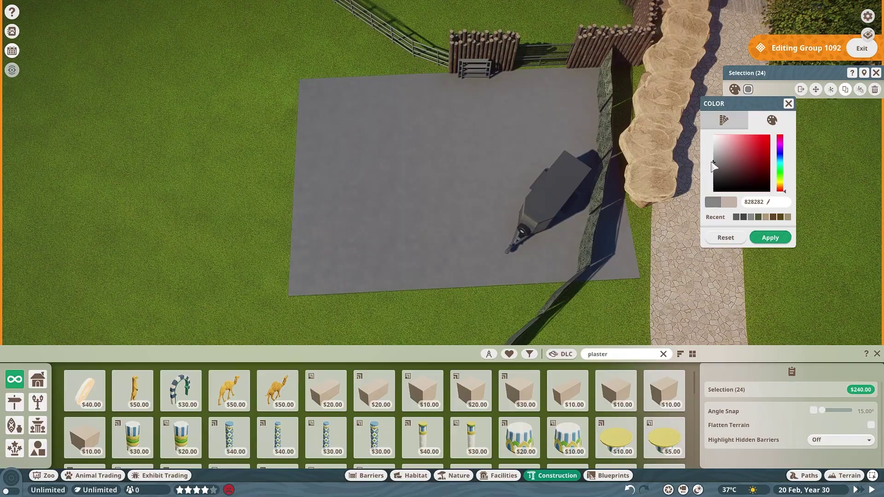
left_click(719, 173)
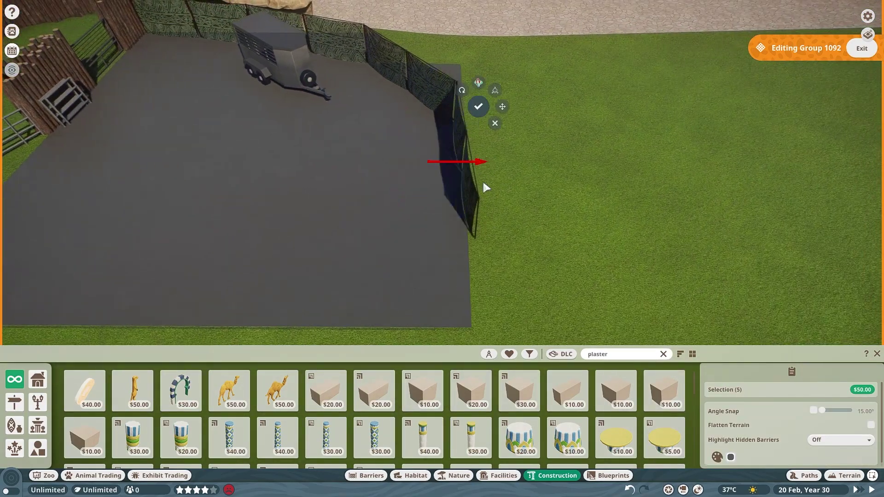
scroll(483, 187, "up", 5)
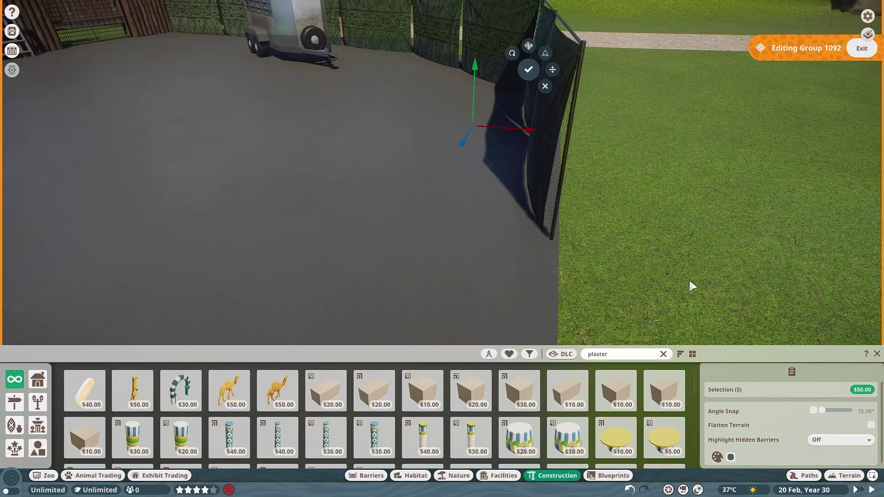
scroll(511, 239, "down", 5)
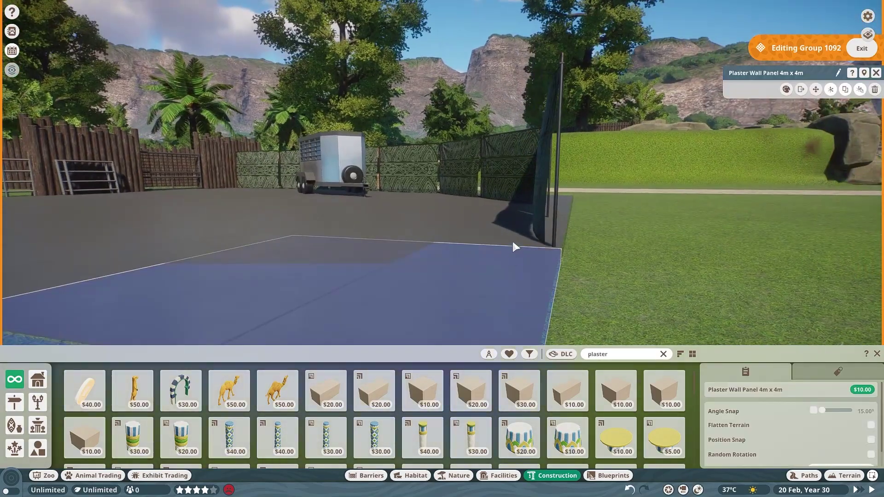
left_click(539, 161)
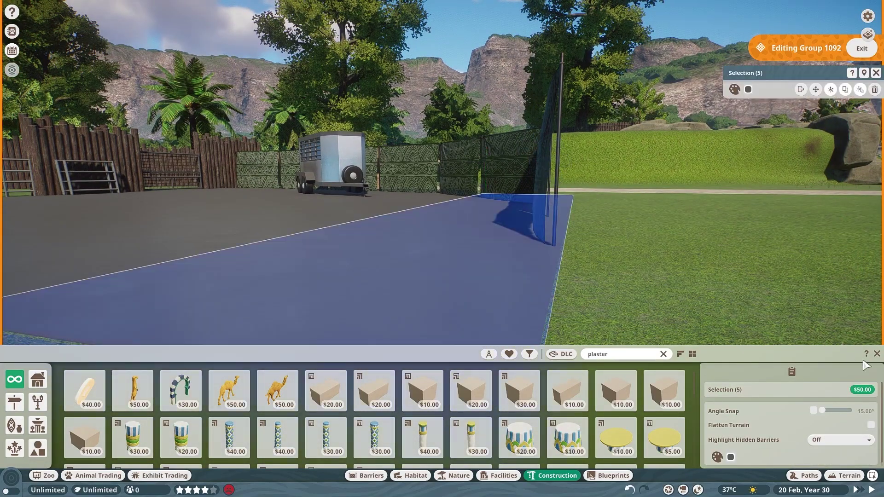
scroll(466, 257, "down", 5)
scroll(504, 351, "down", 3)
left_click(613, 475)
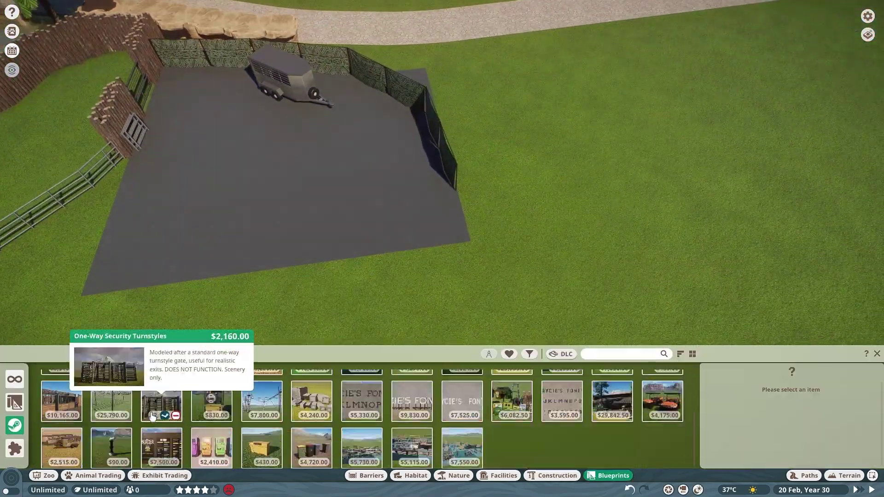
left_click(152, 407)
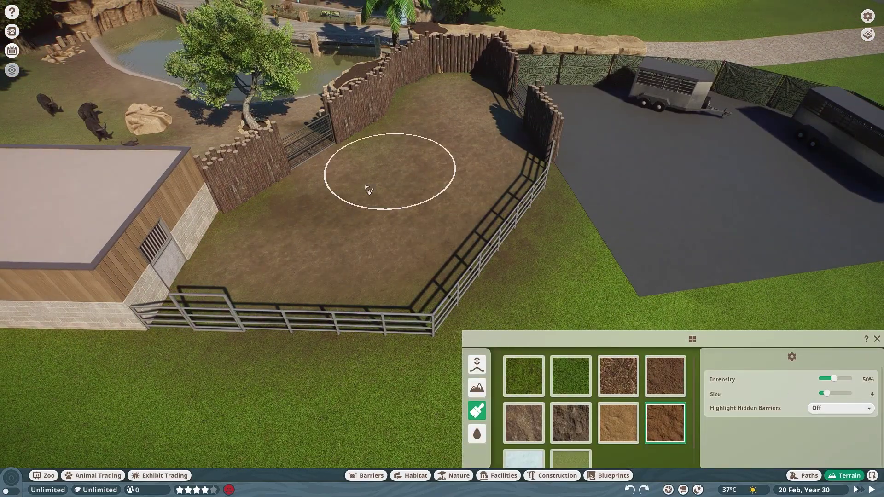
- Move and add Group 1081 fence rods along the yard edge to close the corral's side
key("Escape")
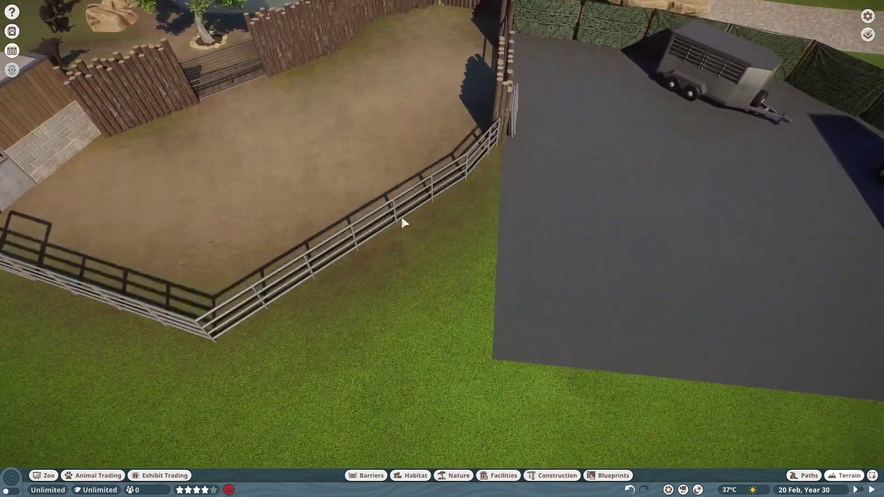
left_click(401, 215)
left_click(599, 223)
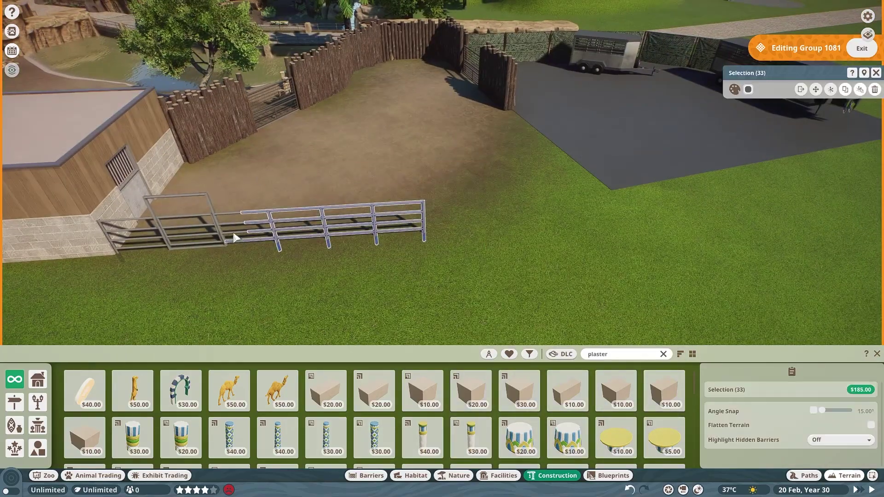
key("m")
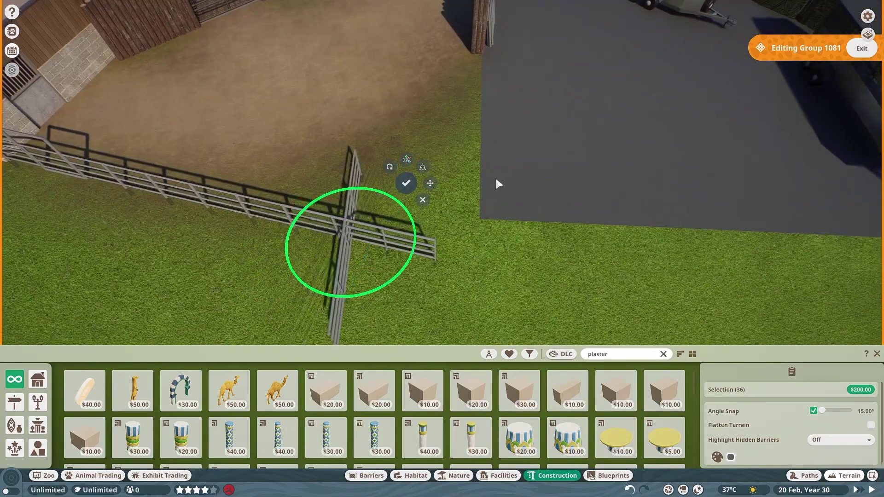
key("q")
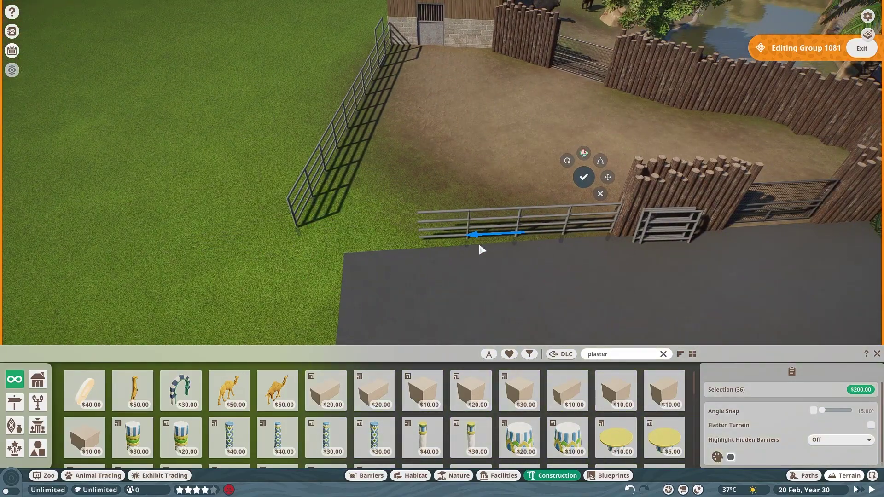
left_click_drag(528, 265, 415, 278)
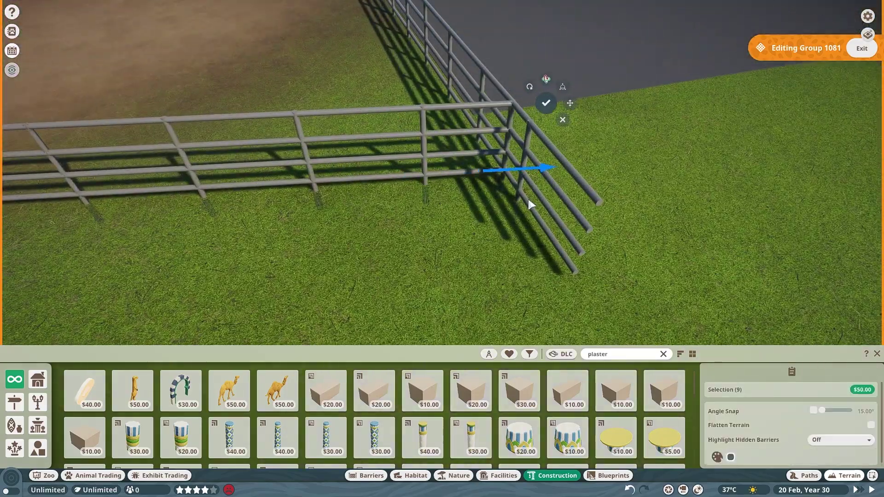
left_click(546, 102)
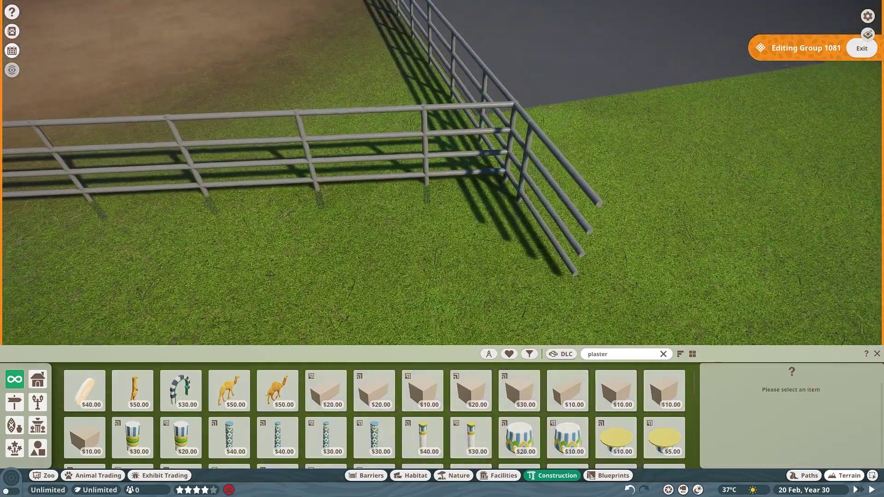
left_click(518, 238)
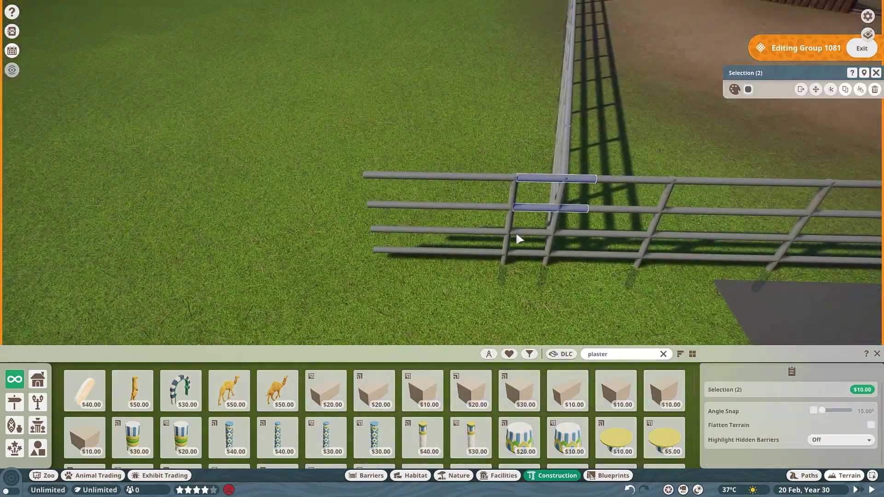
left_click(583, 232)
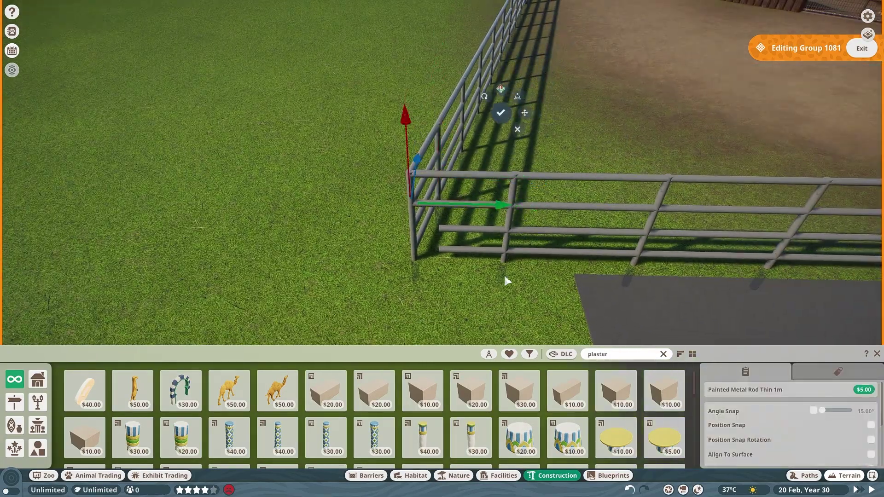
key("Escape")
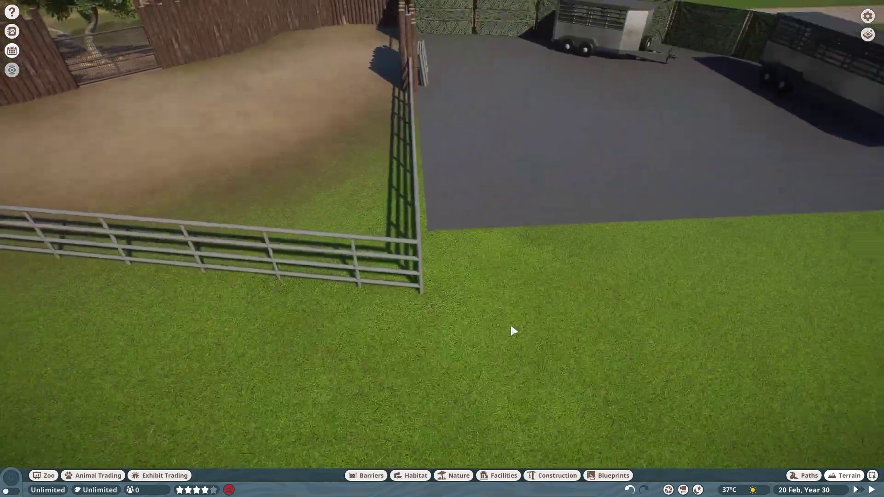
- Duplicate Group 1092 floor panels rotated 90° as a dark paved drive out from the yard
key("t")
key("Escape")
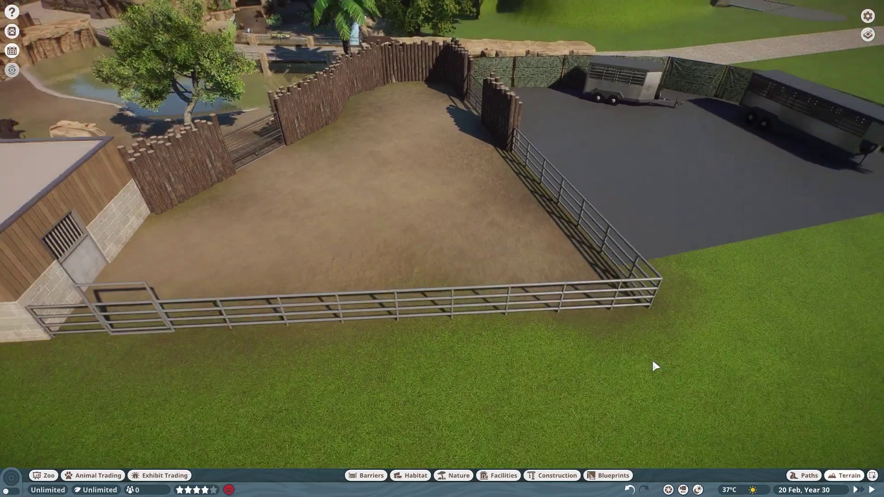
scroll(431, 273, "down", 5)
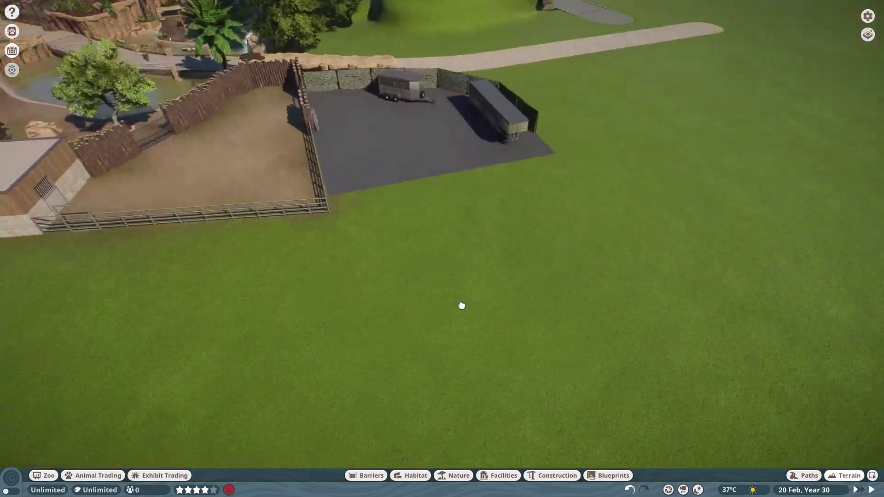
left_click(430, 104)
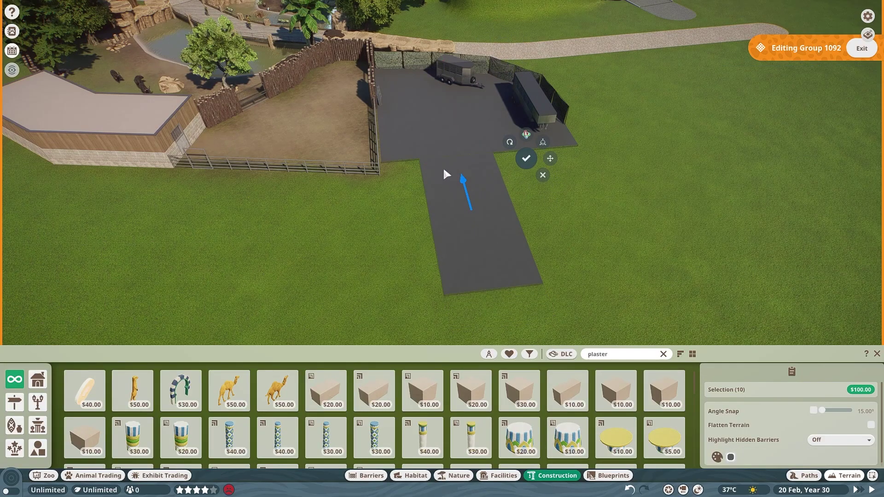
scroll(445, 175, "up", 2)
key("x")
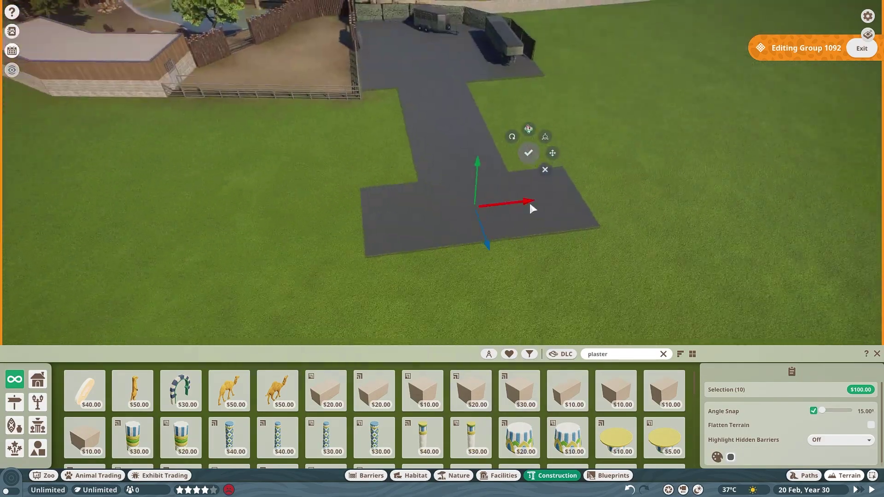
key("Escape")
scroll(446, 350, "down", 5)
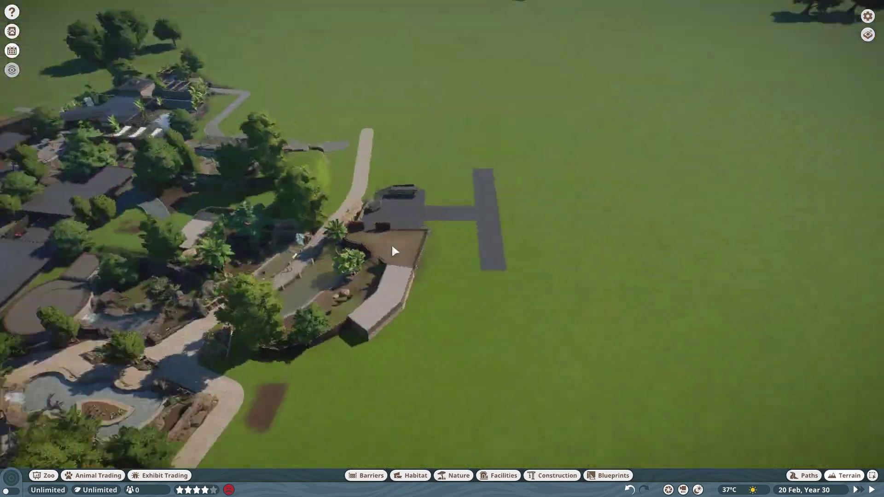
scroll(394, 250, "up", 2)
scroll(395, 320, "up", 2)
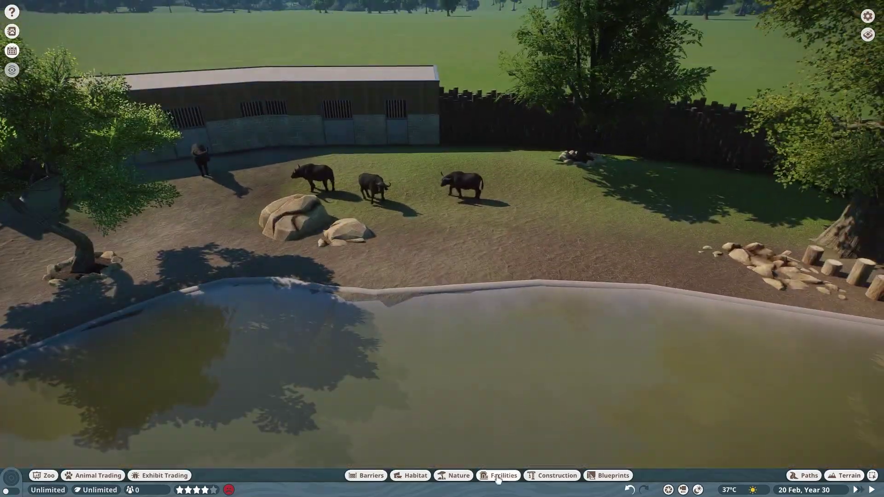
- Move into the buffalo habitat and drop the large food trough without placing it
key("w")
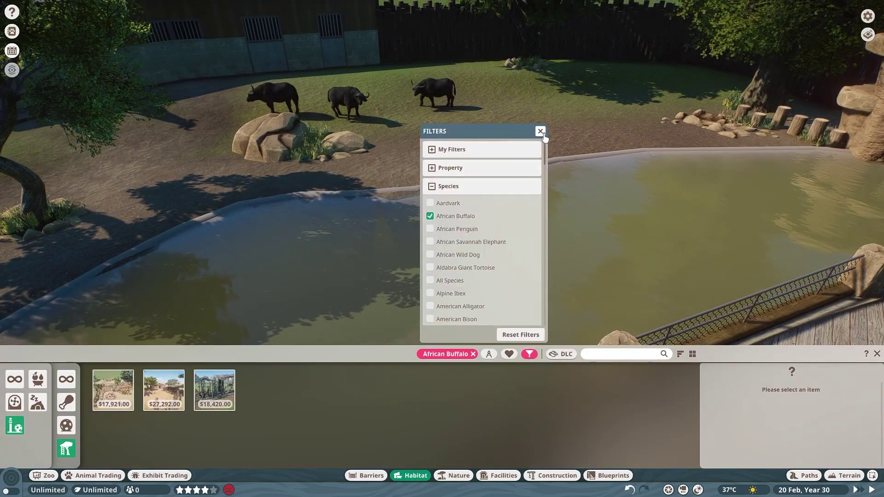
left_click(541, 132)
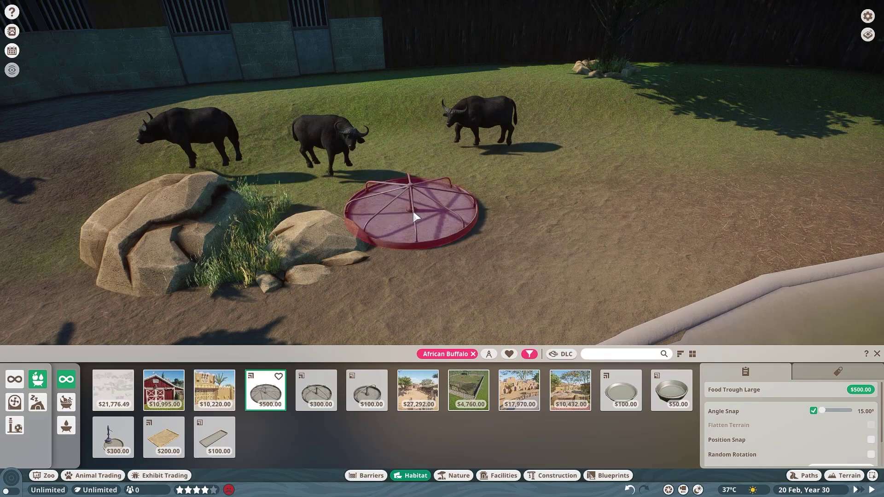
right_click(414, 217)
right_click(352, 194)
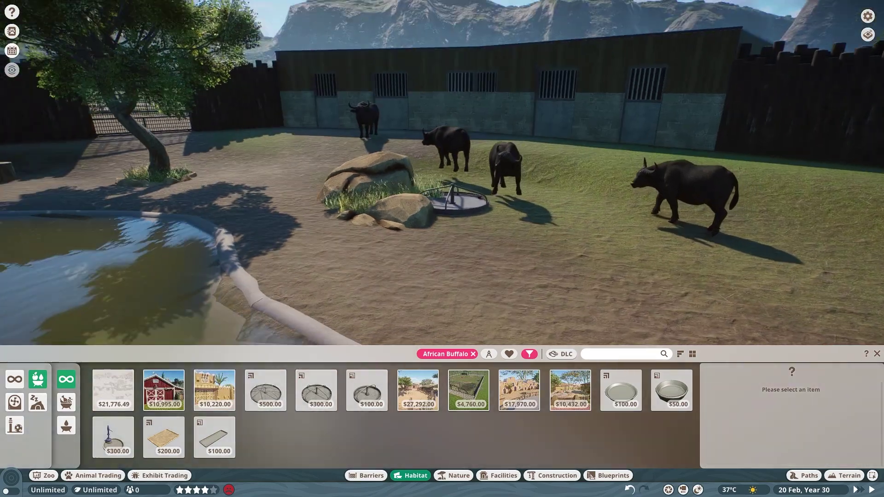
key("t")
key("h")
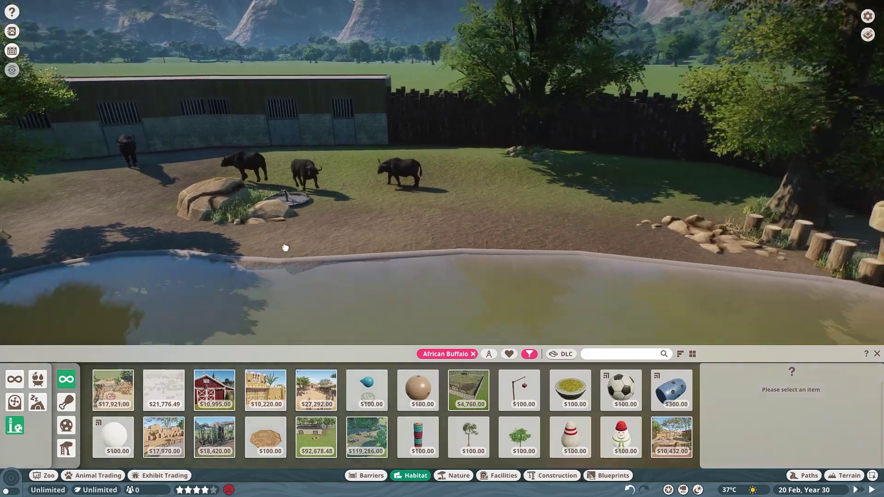
- Place the Rubbing Pillar, Grazing Ball Feeder and a tree-hung Hanging Grazer Feeder
left_click(418, 437)
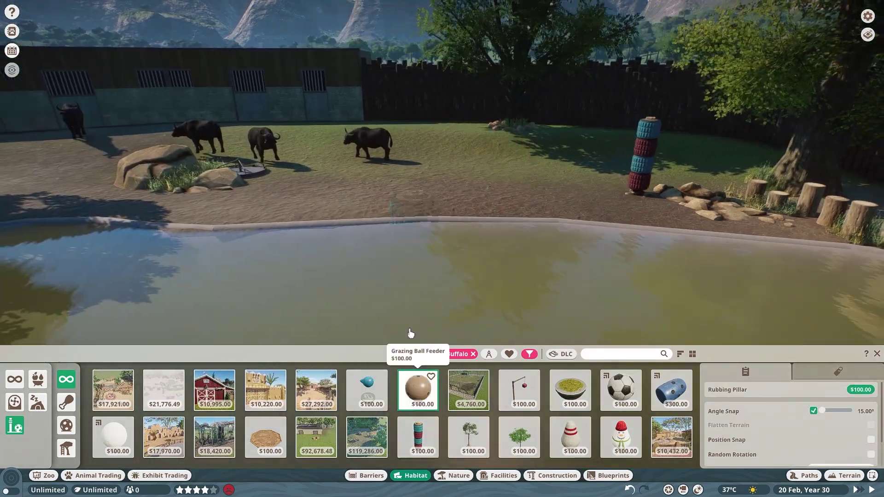
left_click(418, 390)
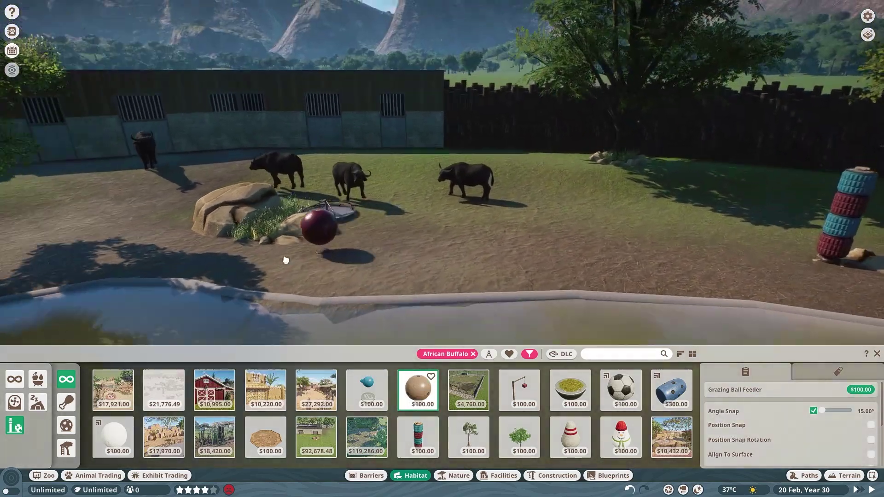
left_click(519, 391)
left_click(562, 228)
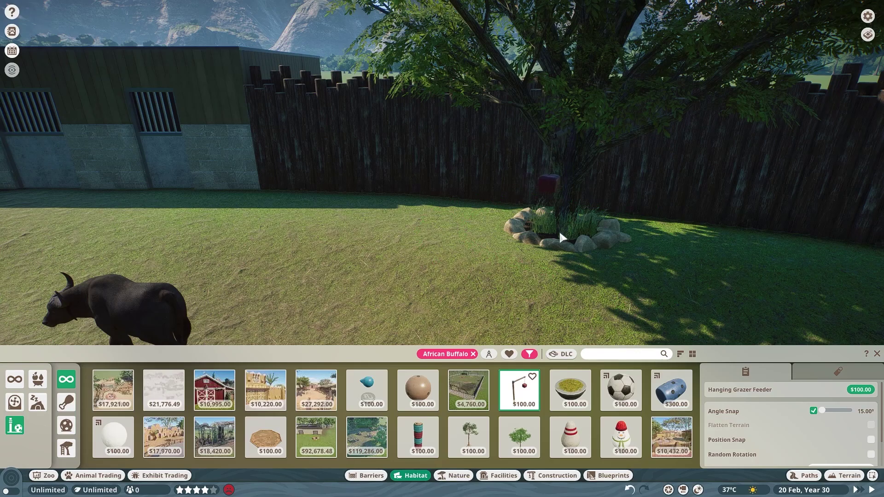
key("t")
key("6")
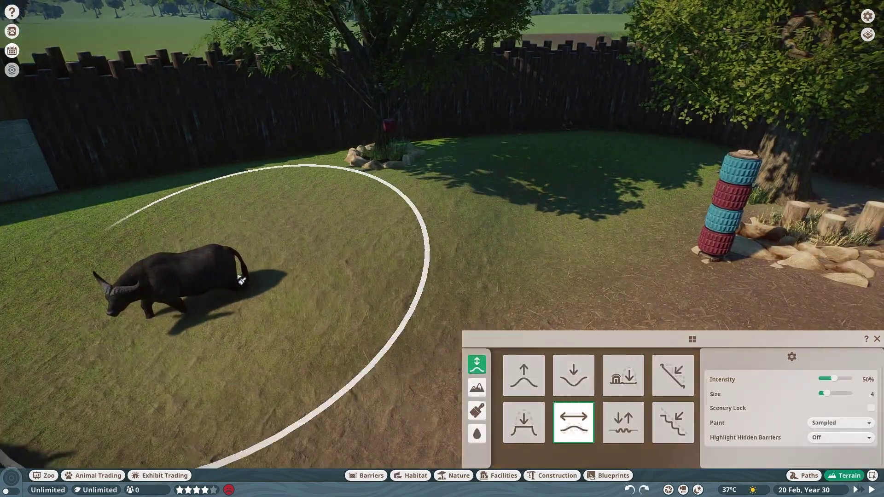
key("Escape")
- Recolour the tyre pillar's blue tyres yellow in the Colour Editor
left_click(545, 249)
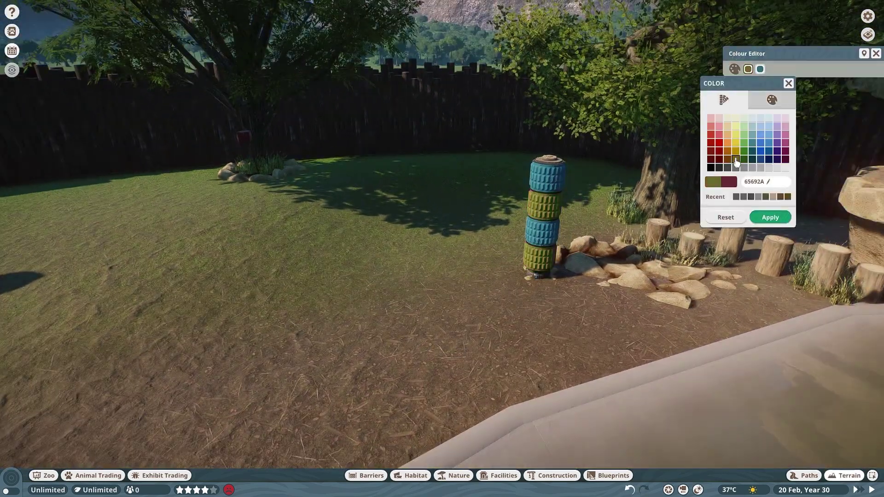
left_click(771, 220)
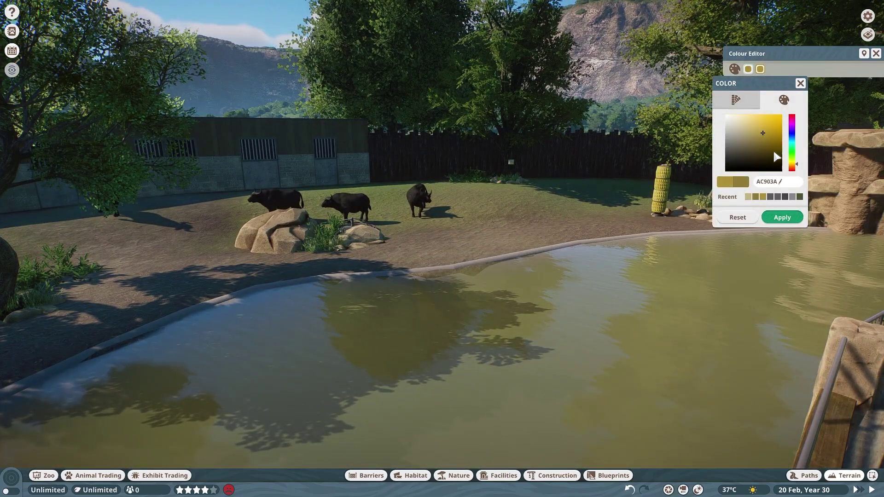
left_click(747, 68)
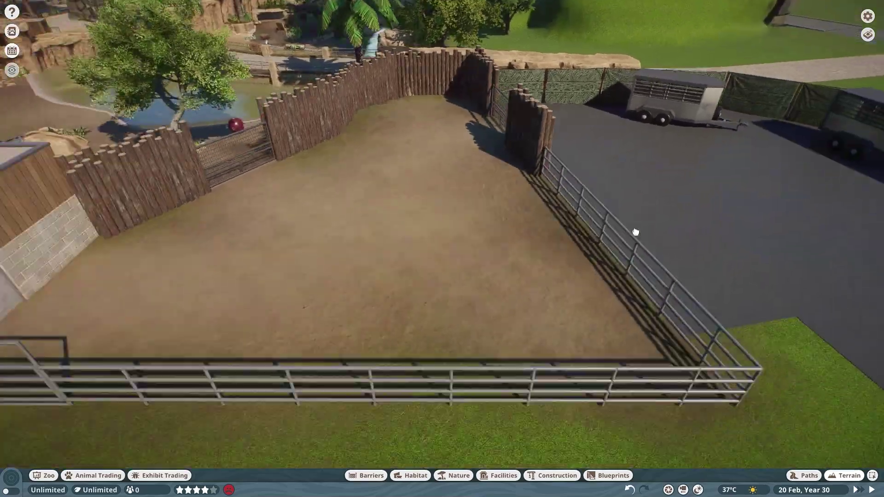
- Place a Large Barrel Feeder in the backstage corral and recolour it green
left_click(412, 475)
left_click(38, 379)
left_click(215, 437)
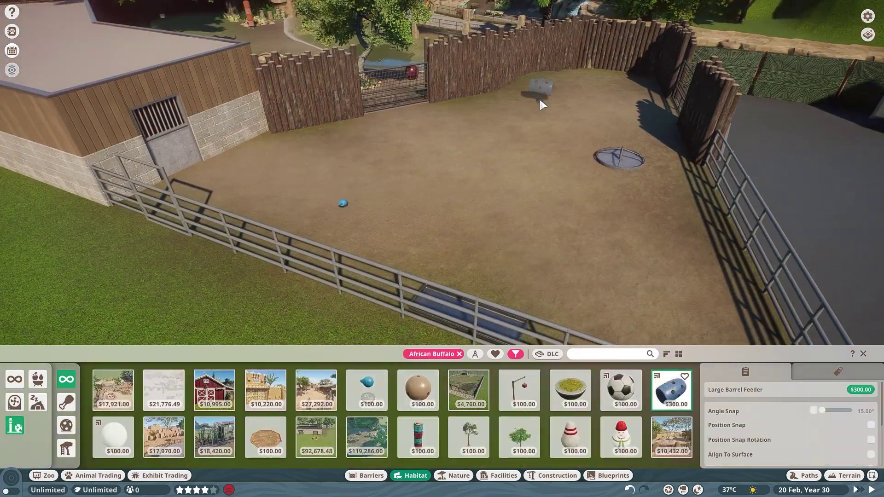
left_click(525, 98)
left_click(748, 69)
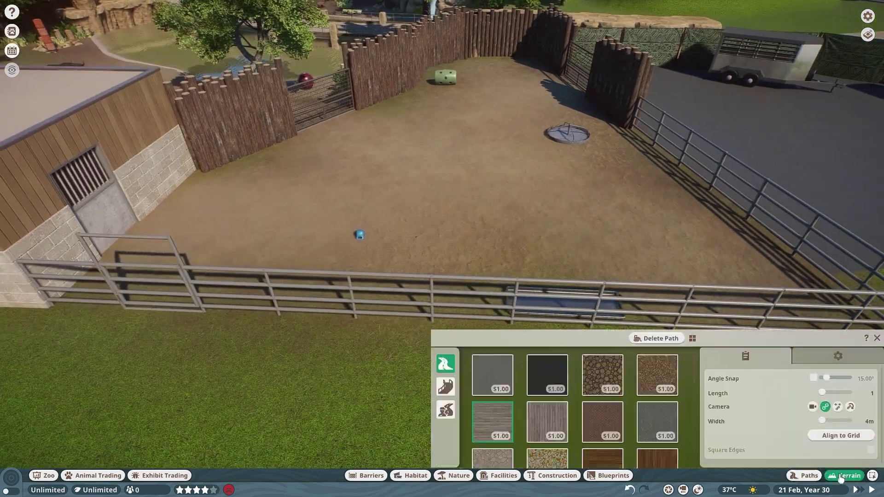
- Set Aquatic Faux Rock piles in the corral and scatter Drinn Grass Dry Medium around them
left_click(839, 479)
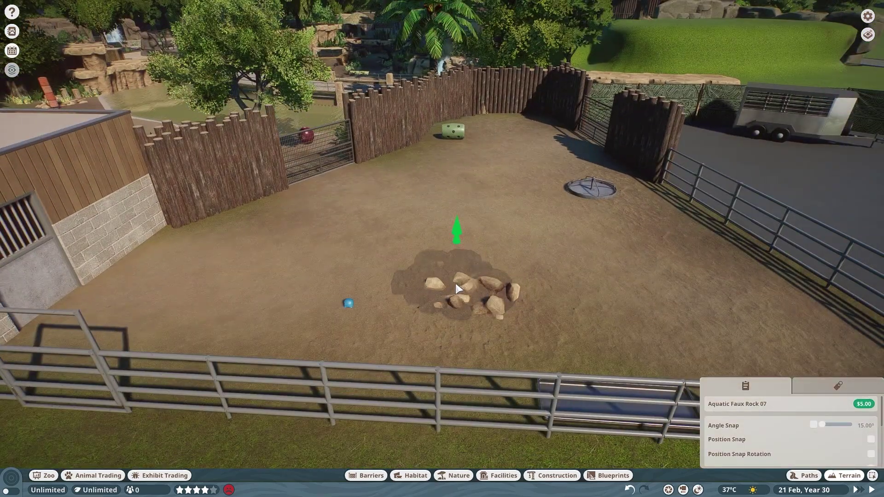
left_click_drag(457, 289, 571, 206)
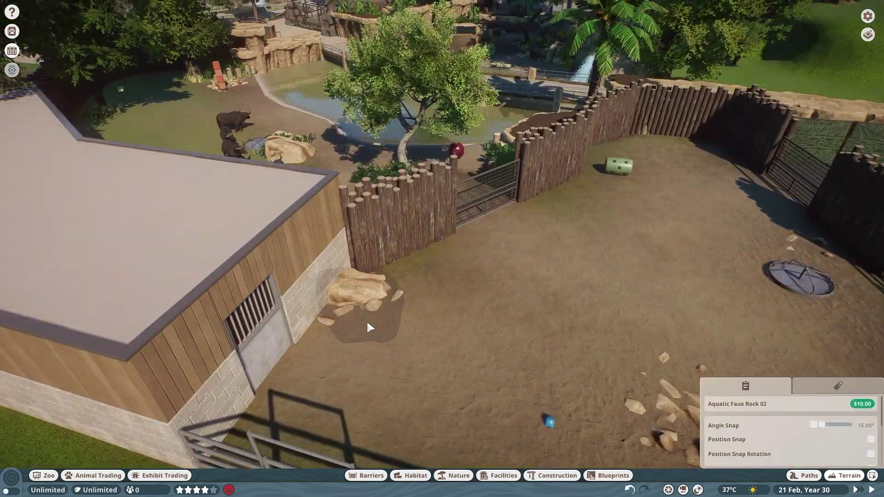
left_click(367, 320)
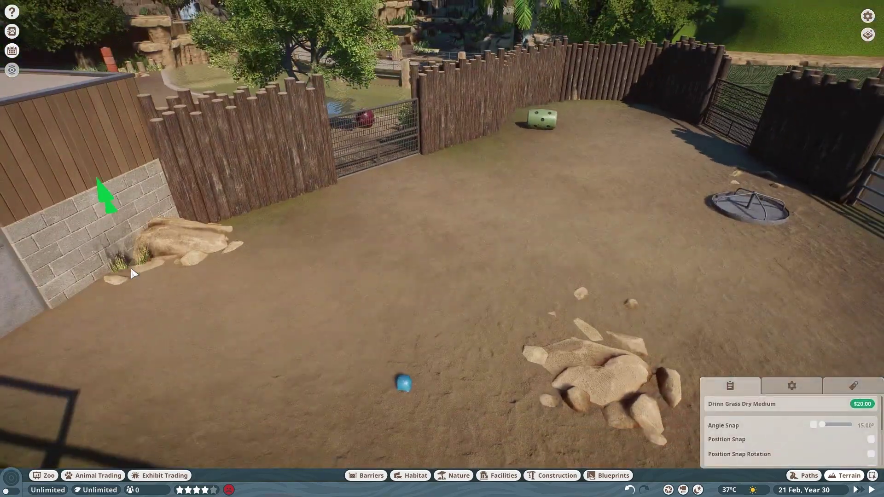
scroll(503, 143, "down", 5)
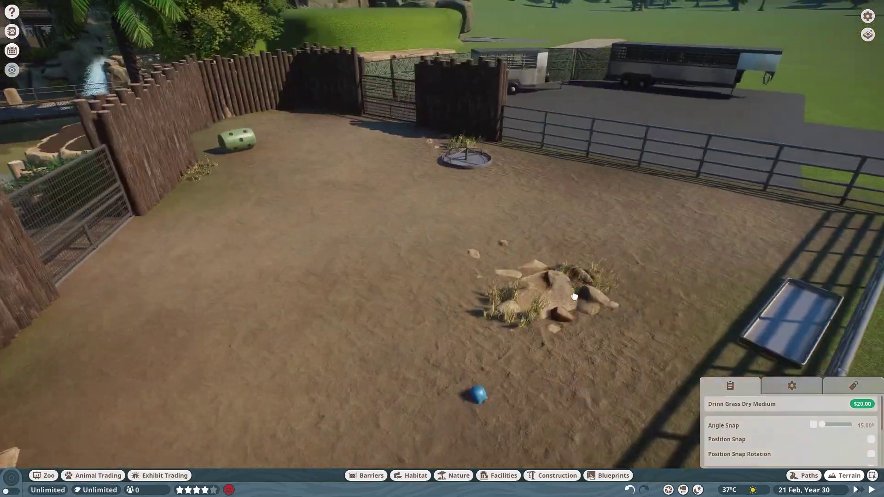
key("Escape")
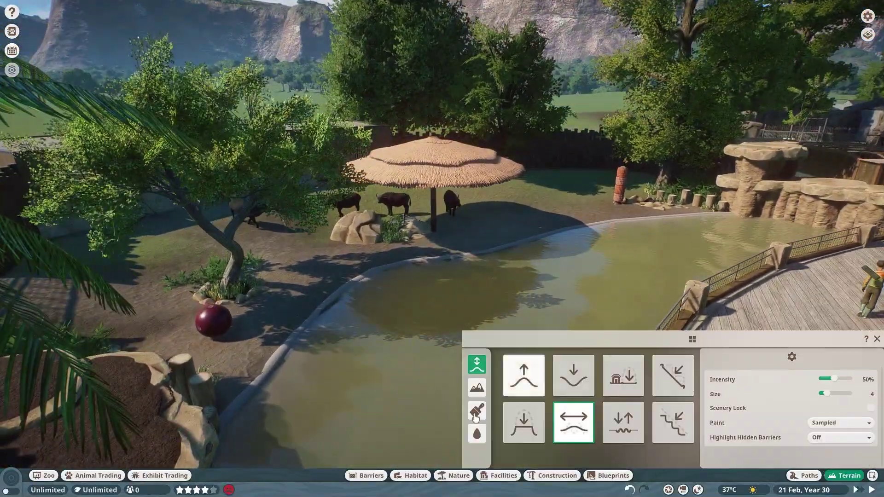
- Select a 1m TV screen on the boardwalk and give it a new animal image via Custom Media
left_click(476, 413)
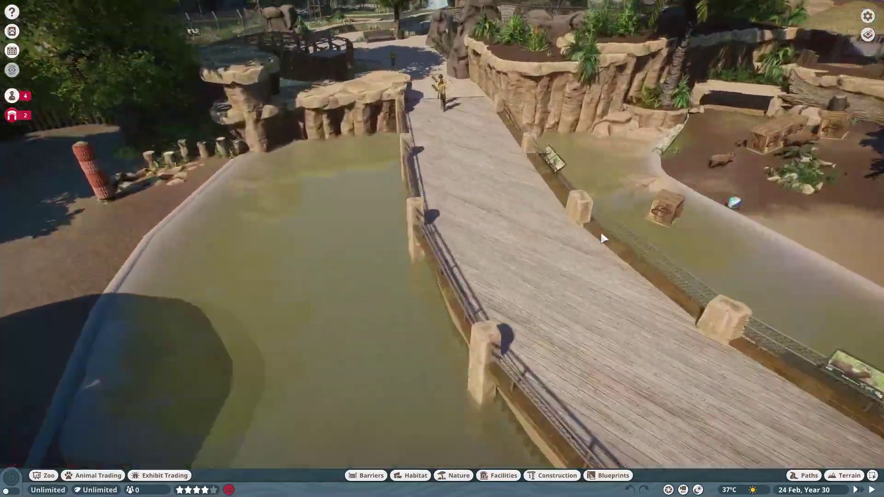
left_click(620, 217)
key("m")
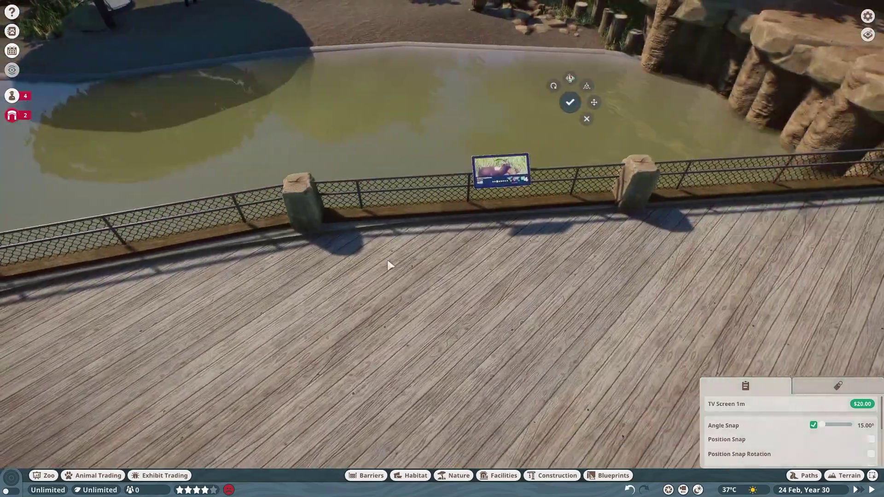
left_click(569, 101)
scroll(790, 249, "down", 5)
scroll(801, 252, "down", 2)
scroll(798, 290, "down", 3)
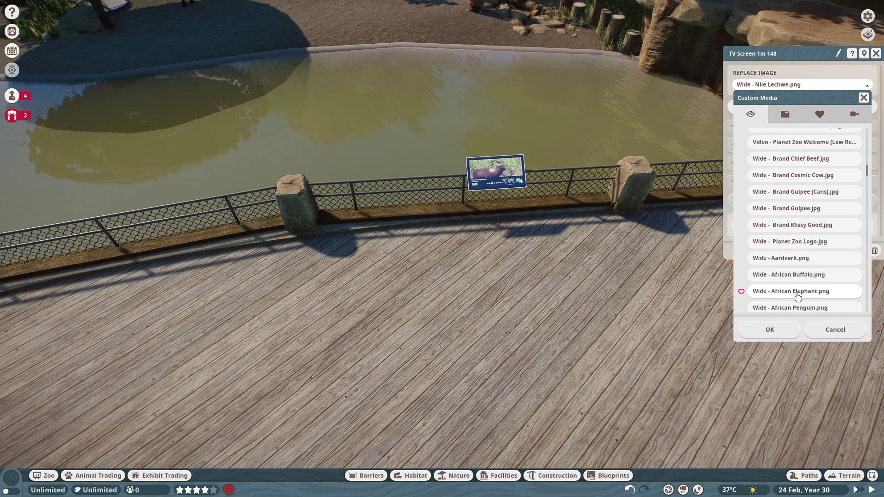
double_click(797, 295)
- Move and rotate the TV screen onto the boardwalk railing with the advanced gizmo and confirm
left_click(830, 251)
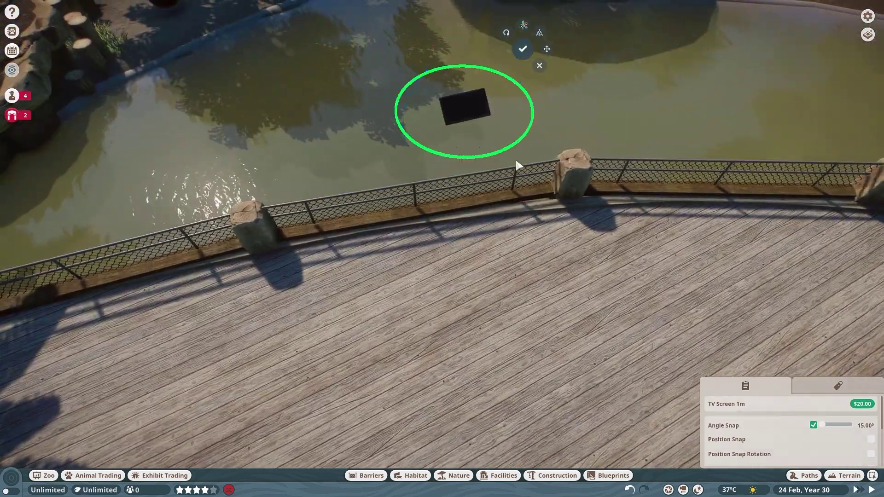
key("q")
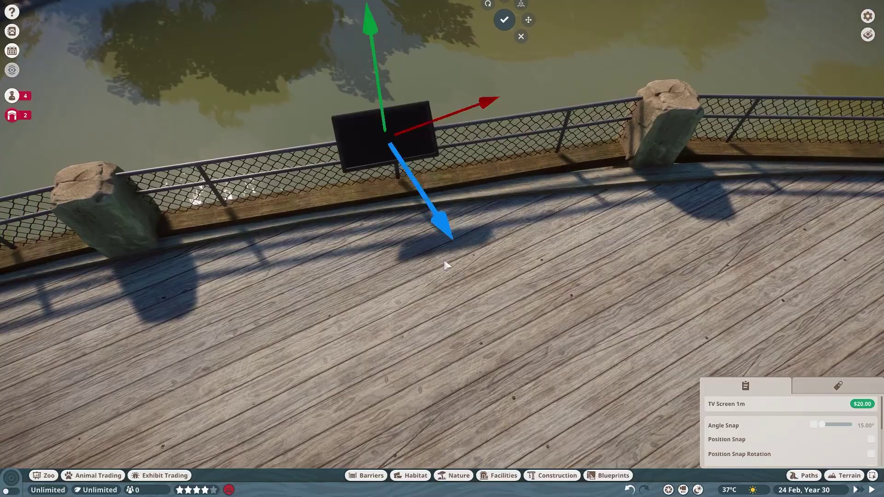
left_click(598, 60)
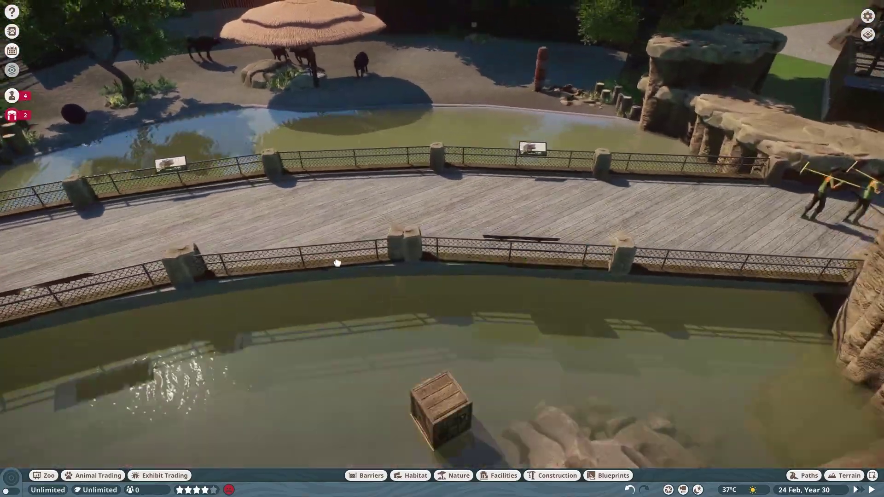
- Lay mulch patches on the flat rock tops beside the boardwalk, deleting a misplaced one
key("Escape")
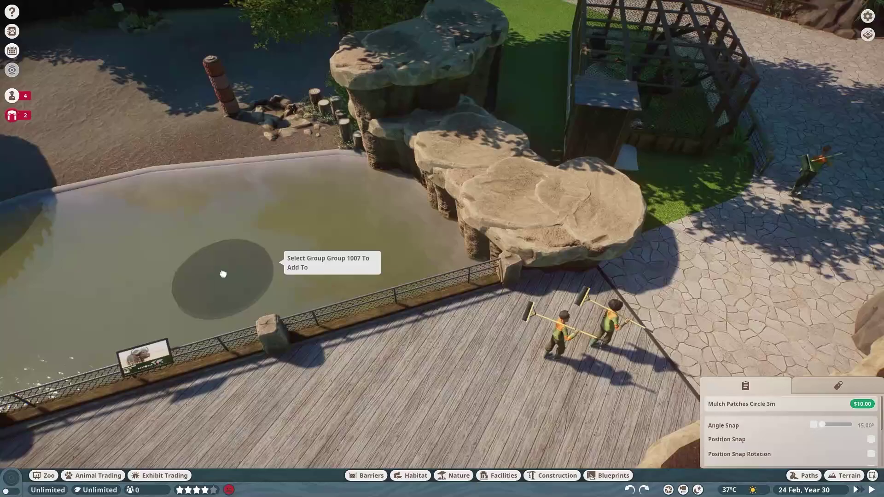
scroll(223, 274, "up", 3)
left_click(484, 214)
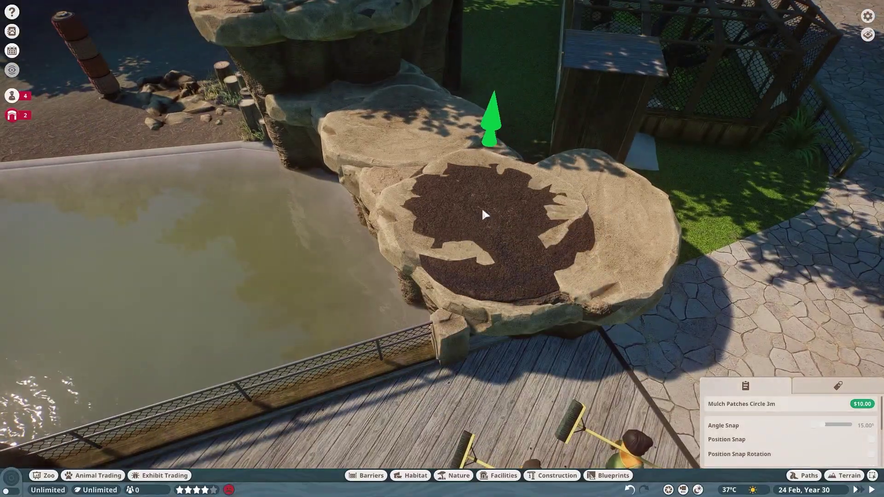
left_click(577, 225)
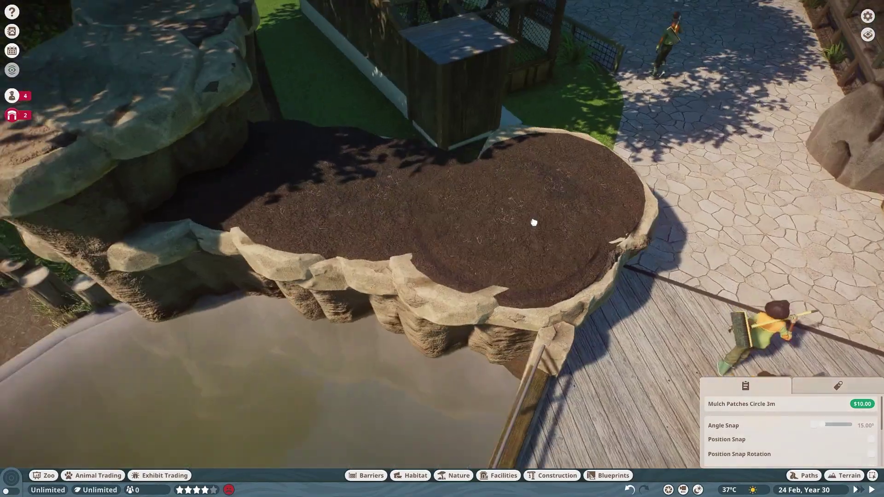
left_click(474, 224)
key("Delete")
- Cover the remaining rock top with 2m mulch patches, then open rock planter group 1050
left_click(454, 475)
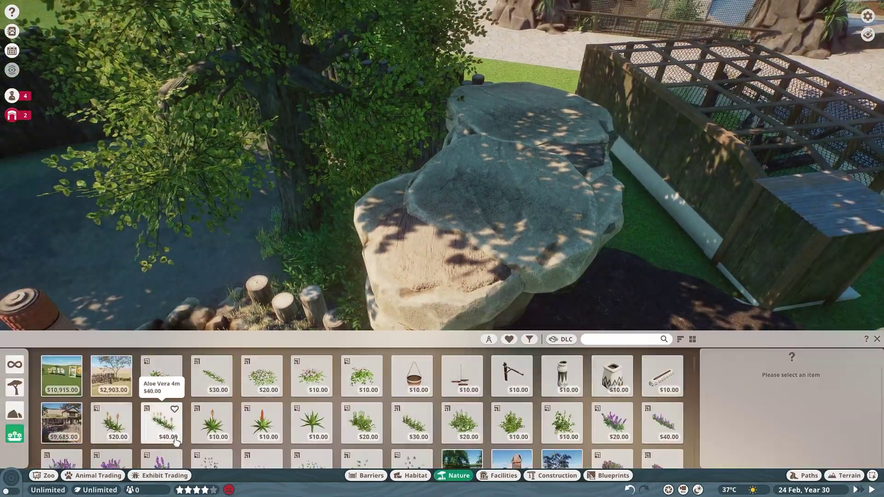
scroll(414, 415, "up", 2)
left_click(562, 395)
left_click(434, 213)
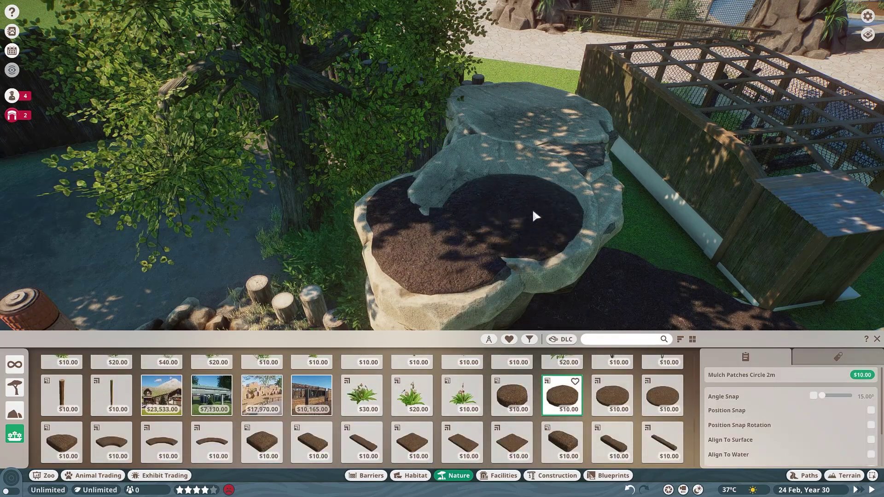
left_click(532, 208)
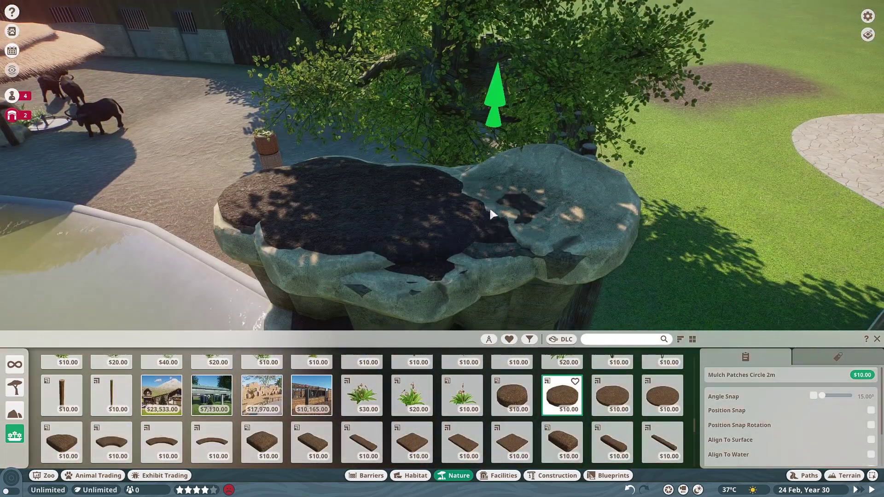
right_click(503, 203)
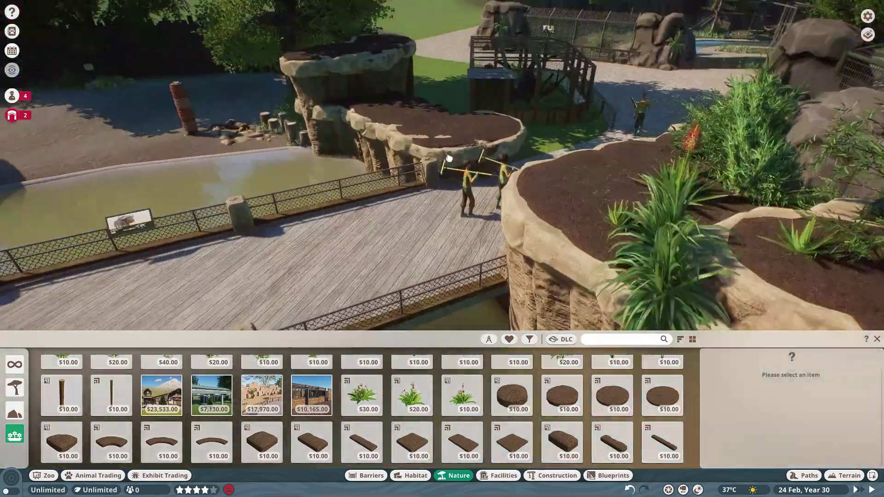
left_click(453, 274)
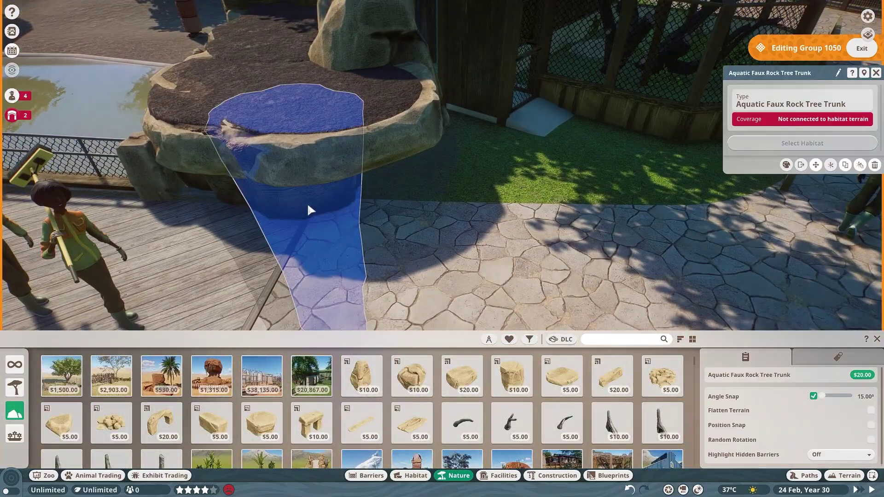
- Shift fence group 989's mesh panel left to meet the rock planter, then pick the sand texture to paint
left_click(307, 202)
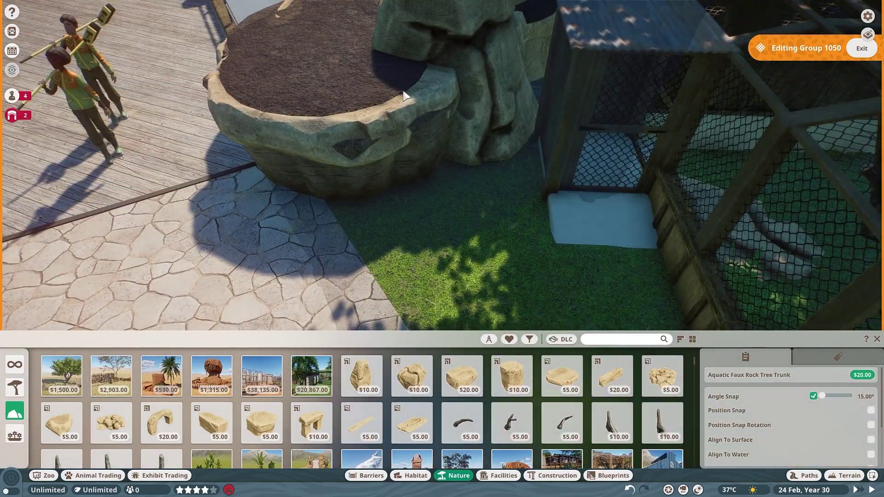
key("Escape")
left_click(503, 205)
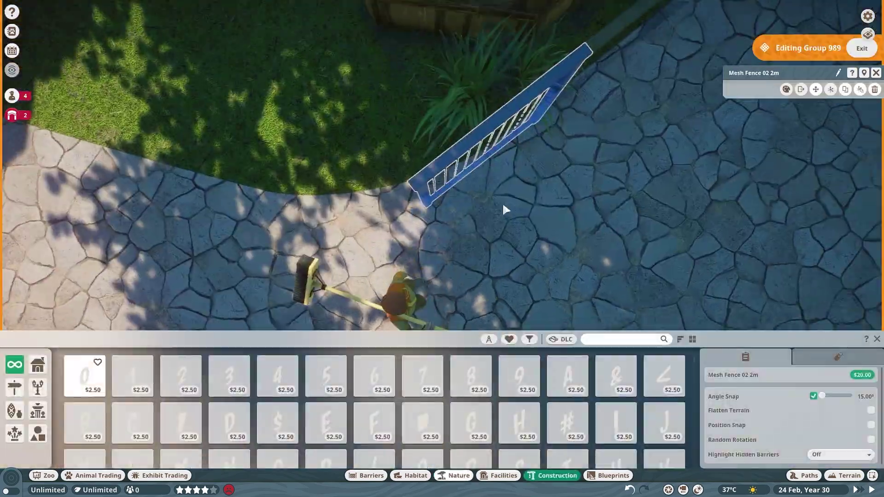
scroll(529, 264, "down", 3)
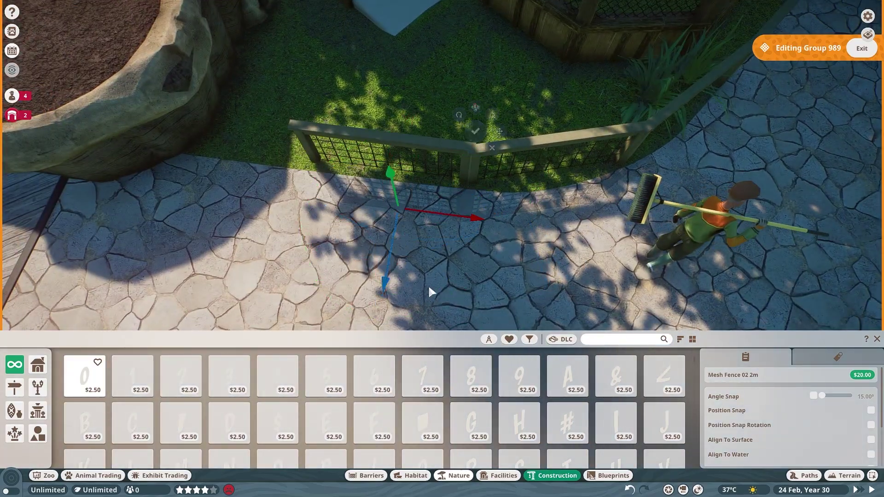
left_click_drag(429, 283, 284, 228)
key("t")
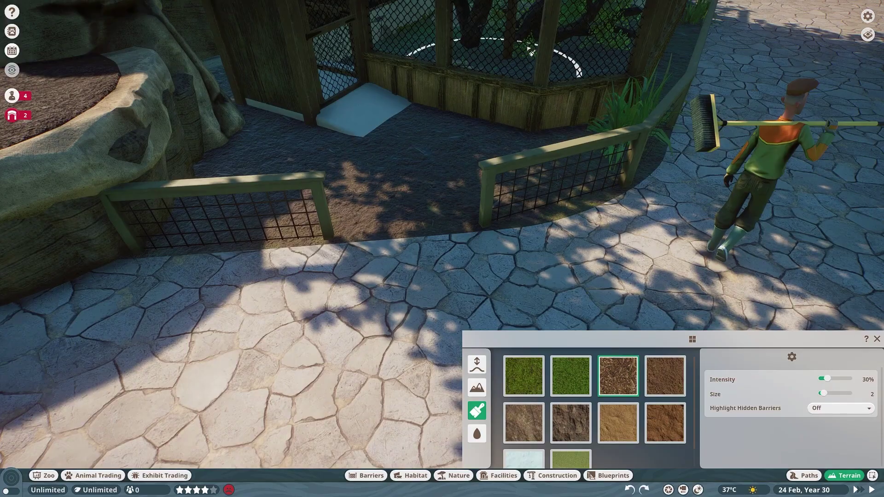
left_click(618, 423)
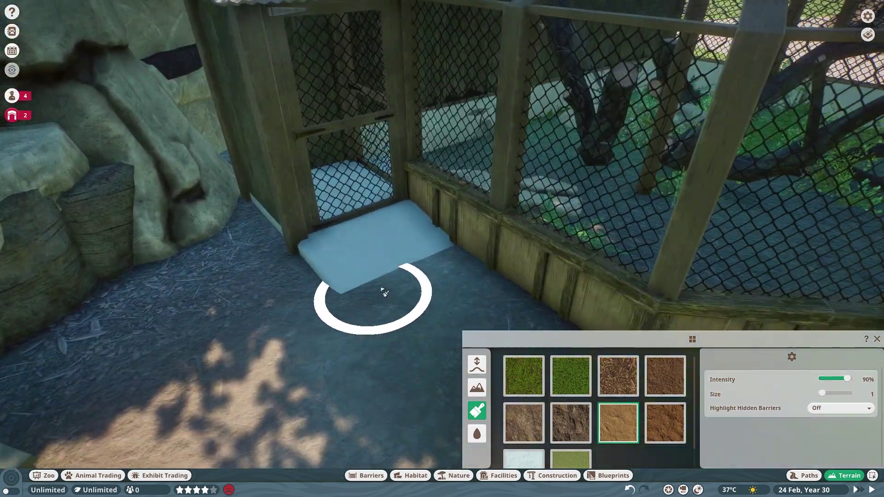
- Search 'hose' in Construction and place the red hose reel beside the corral rock
left_click(553, 475)
left_click(133, 375)
left_click(84, 375)
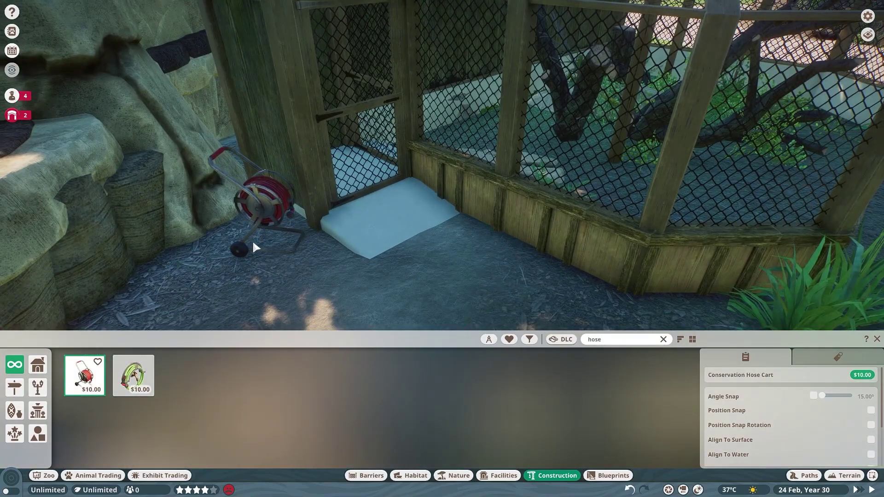
left_click(252, 240)
- Filter to Conservation Pack items and place an orange bucket against the corral wall
left_click(662, 339)
left_click(529, 339)
left_click(465, 306)
left_click(432, 254)
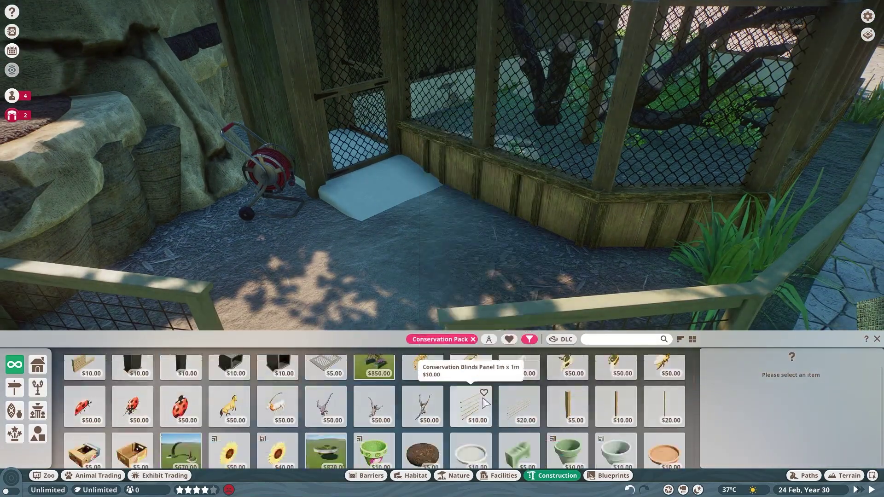
scroll(477, 404, "down", 5)
left_click(276, 391)
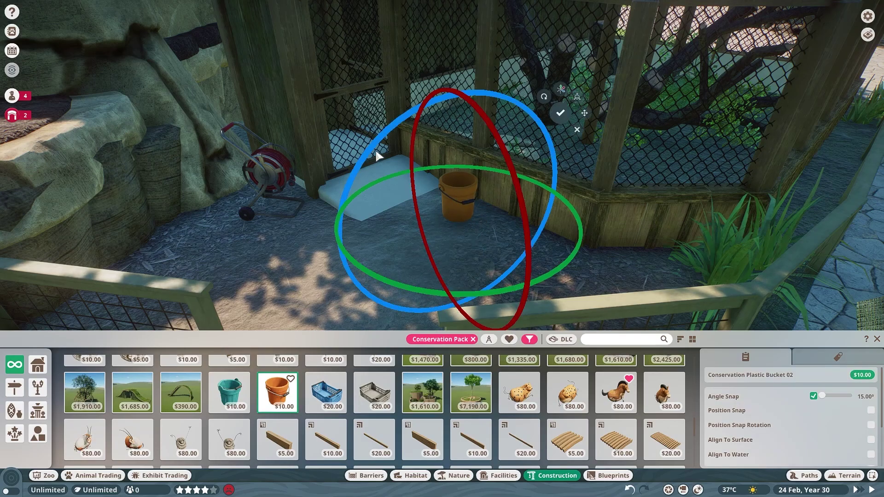
left_click(487, 201)
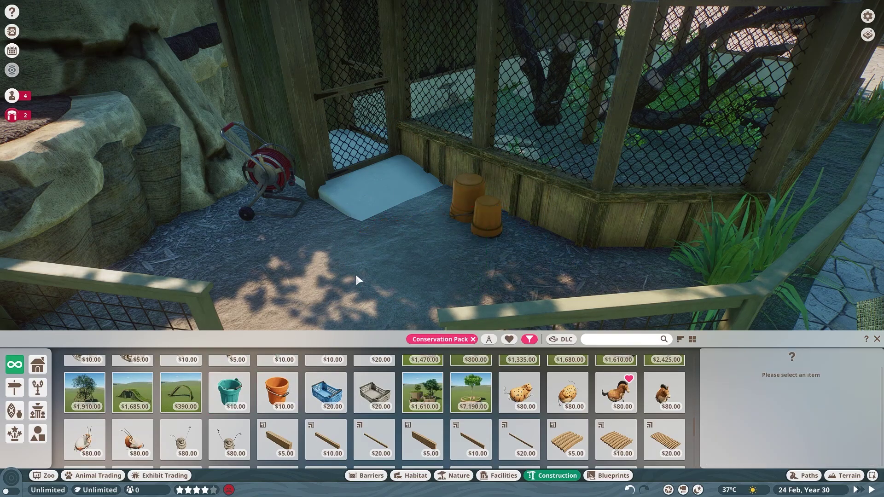
scroll(456, 373, "down", 3)
- Position a rake with angle snapping off and place a green wheelbarrow near the fence
left_click(471, 372)
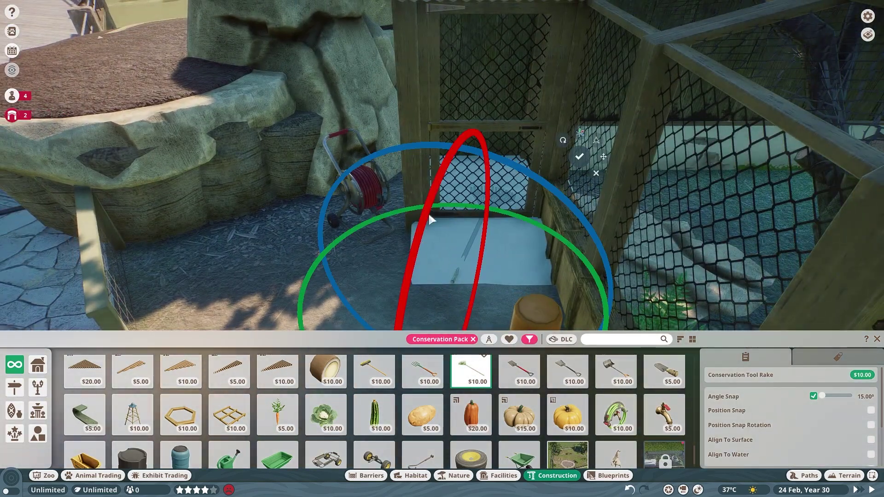
left_click(603, 157)
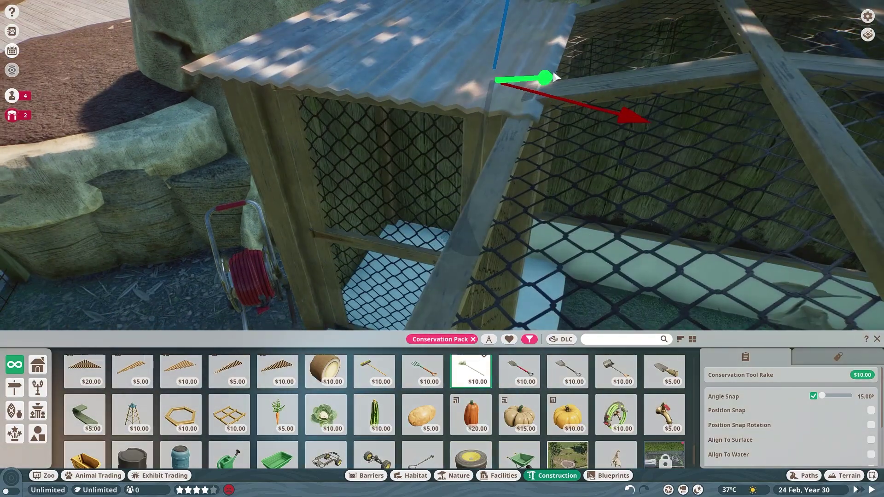
key("z")
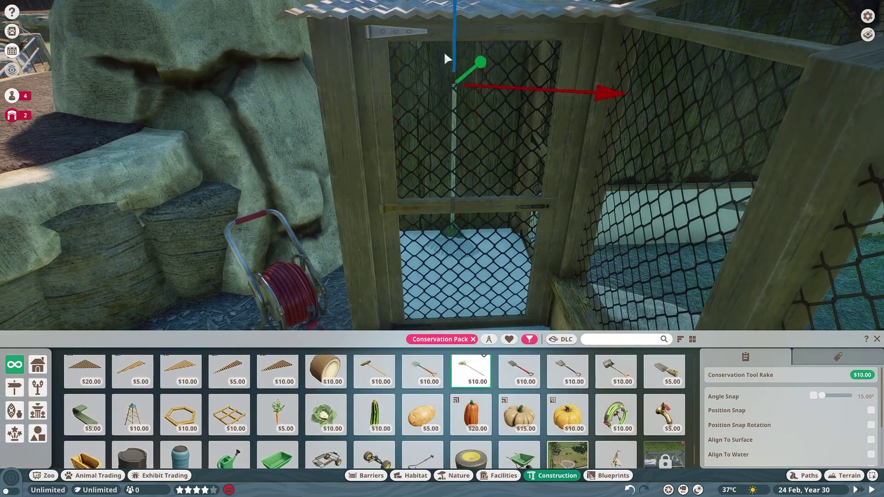
key("z")
key("z")
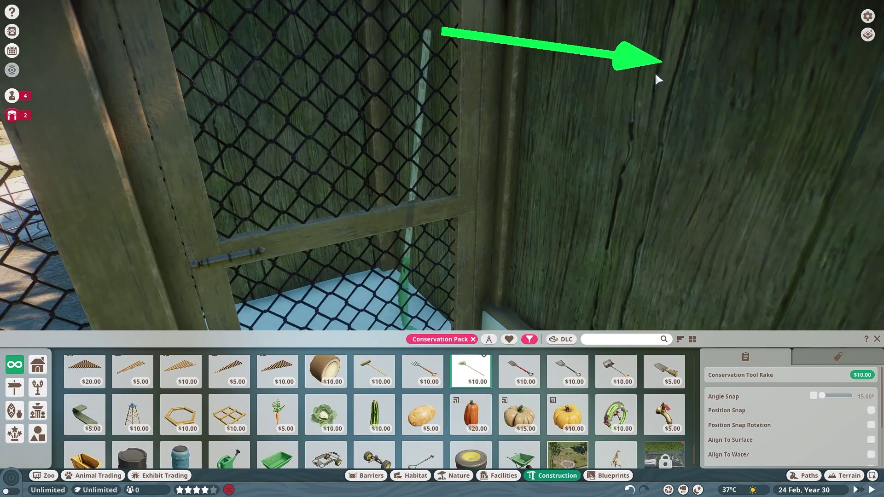
scroll(379, 257, "down", 5)
scroll(375, 384, "down", 1)
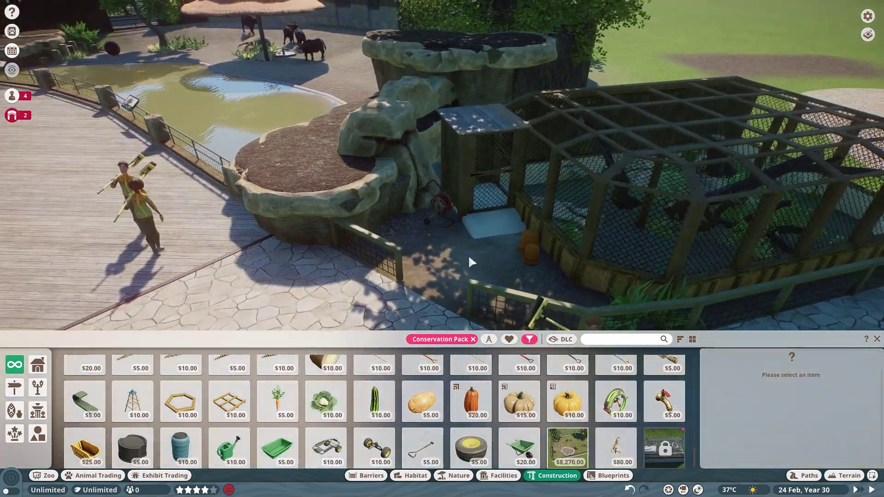
left_click(519, 447)
- Clear the filter, search 'rope' for a curved rope piece, then pick a palm from Nature
left_click(407, 244)
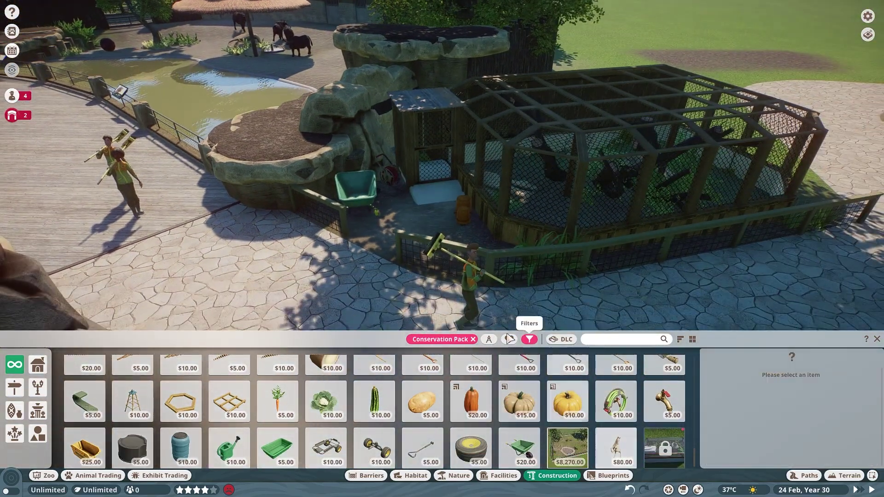
left_click(473, 339)
left_click(614, 339)
type("lope")
scroll(97, 386, "down", 1)
left_click(84, 387)
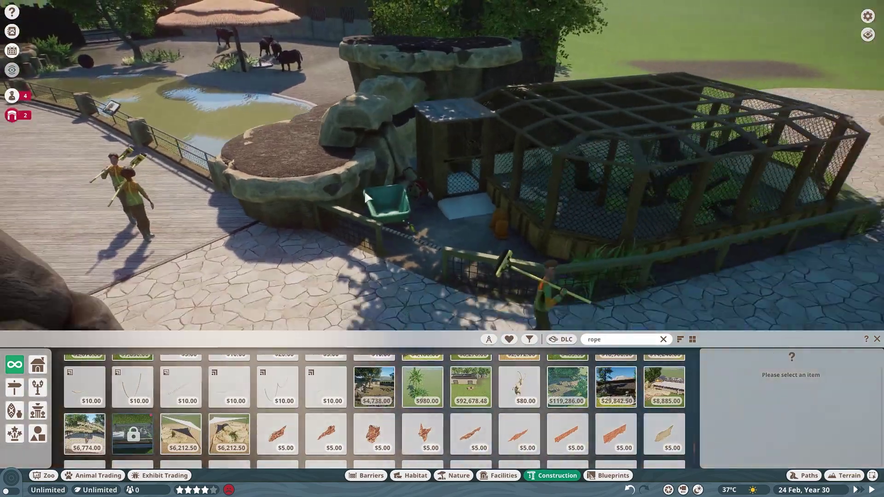
left_click(458, 475)
left_click(472, 387)
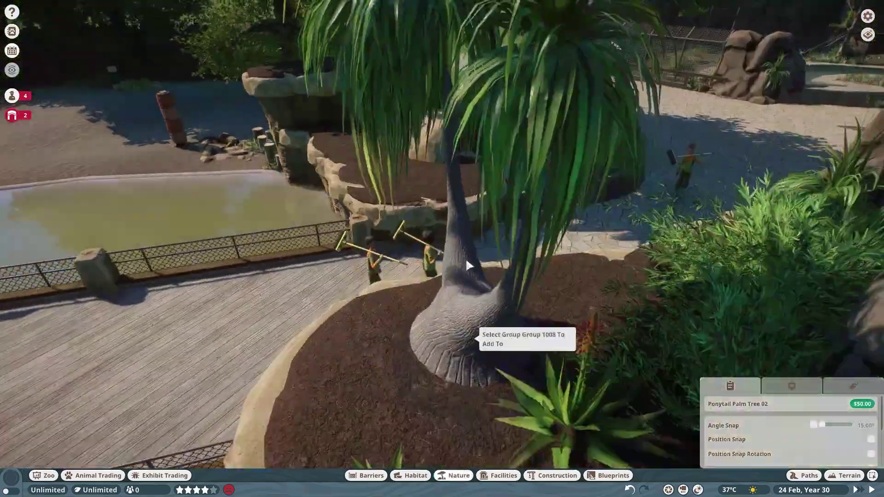
- Plant the palm and lay flat mulch in the raised planter, then select a dry grass clump
left_click(465, 257)
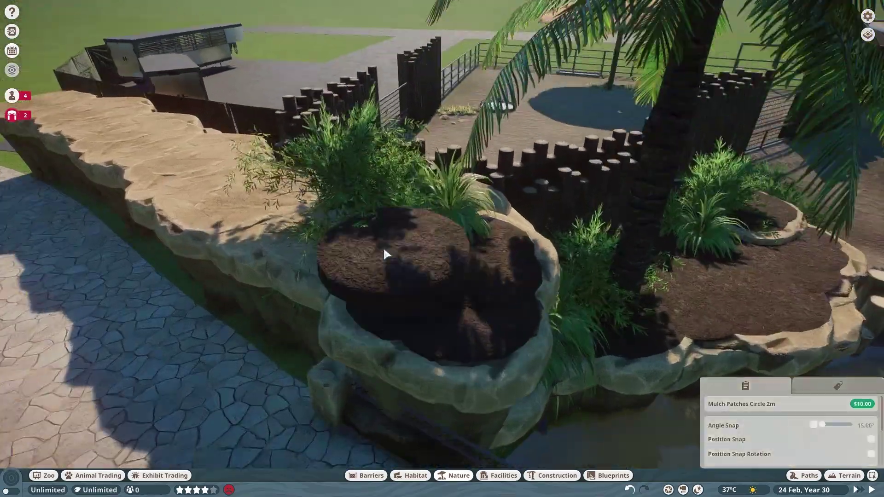
left_click(384, 247)
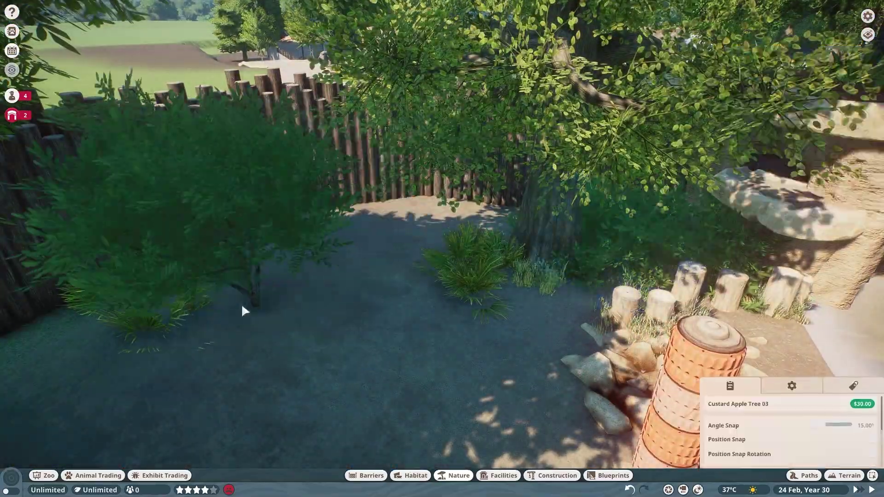
left_click(547, 285)
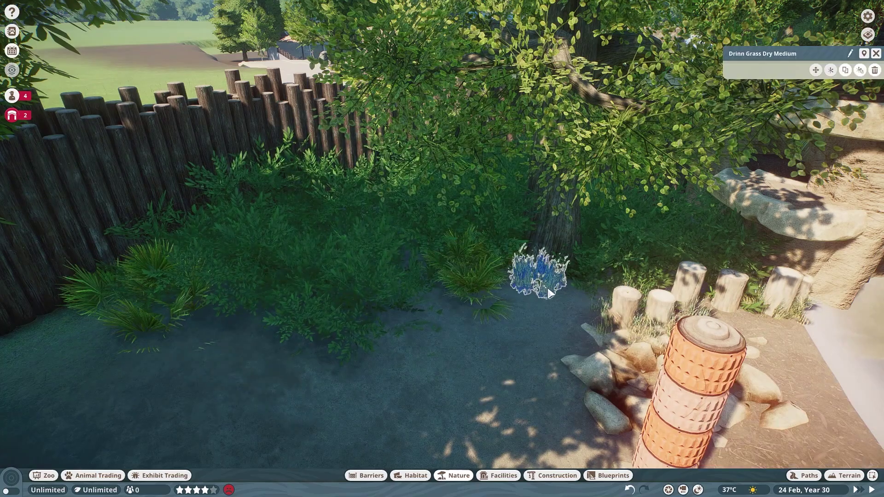